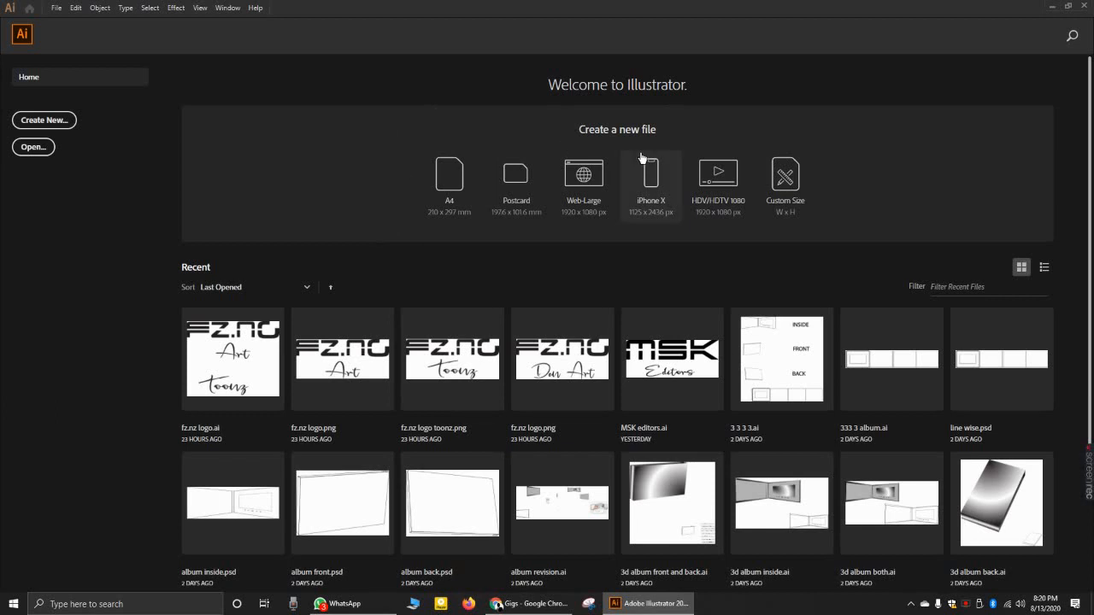
Step: Create a new portrait A4 document, 210 x 297 mm, in millimeters with one artboard
{"action": "scroll", "coordinate": [513, 291], "scroll_direction": "down", "scroll_amount": 3}
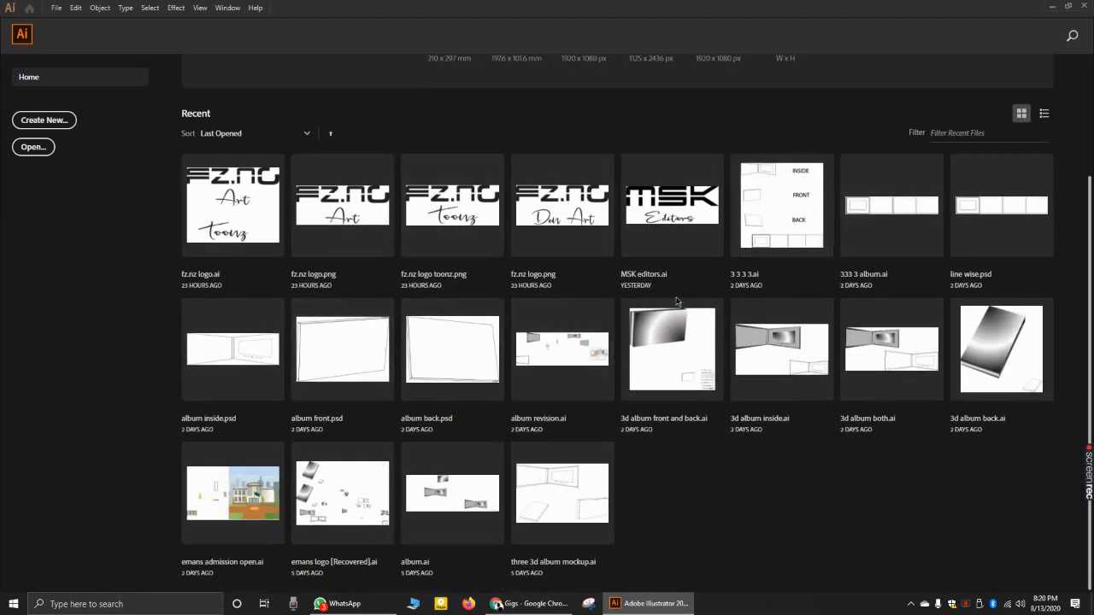
{"action": "scroll", "coordinate": [508, 249], "scroll_direction": "up", "scroll_amount": 1}
{"action": "scroll", "coordinate": [508, 250], "scroll_direction": "up", "scroll_amount": 3}
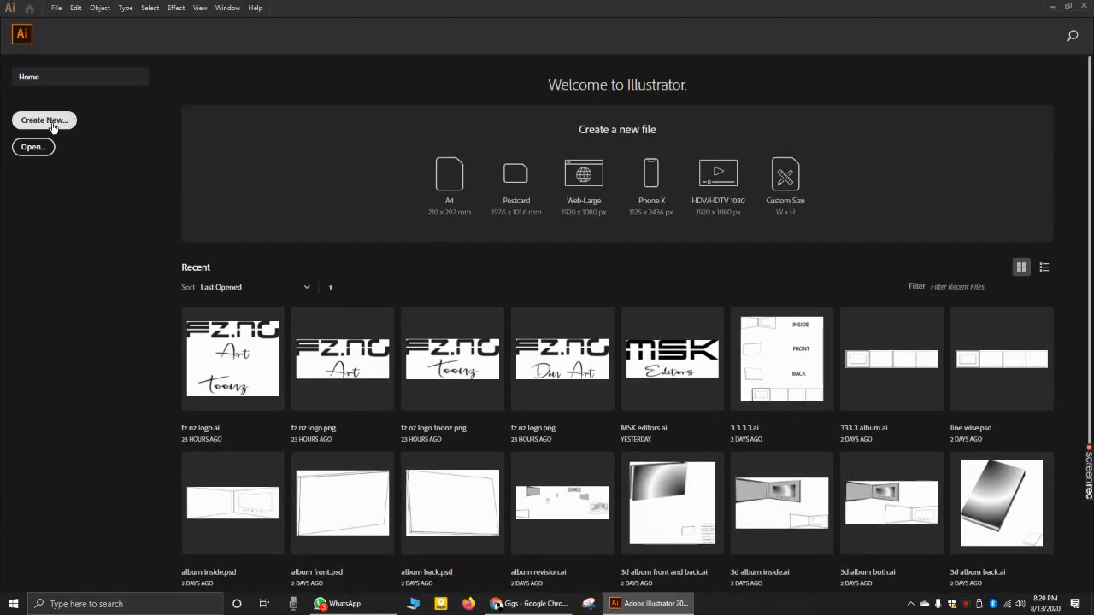
{"action": "left_click", "coordinate": [51, 125]}
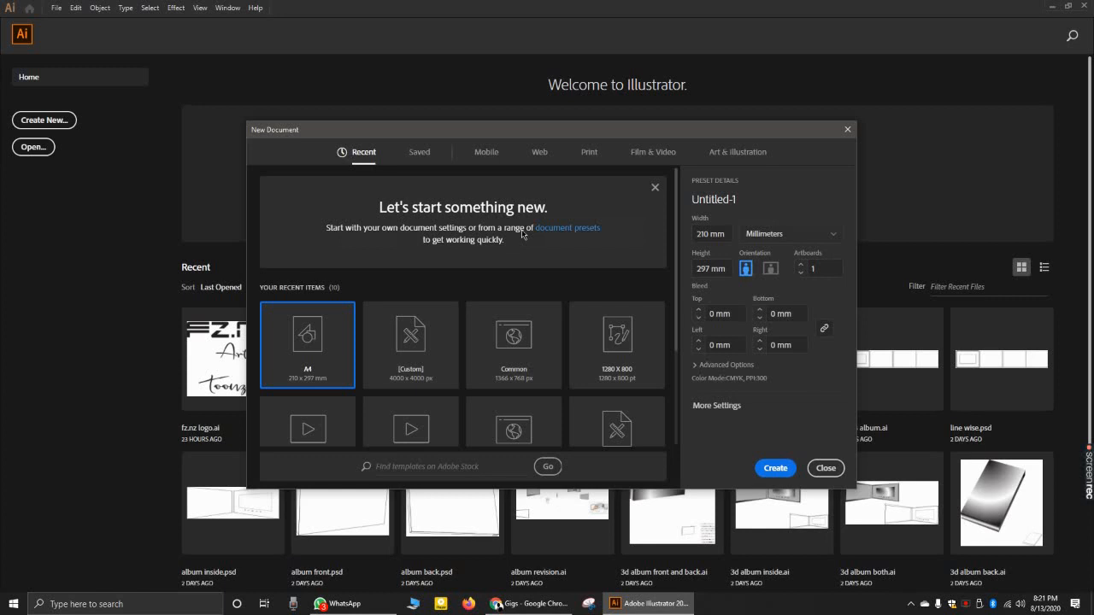
{"action": "scroll", "coordinate": [429, 295], "scroll_direction": "down", "scroll_amount": 3}
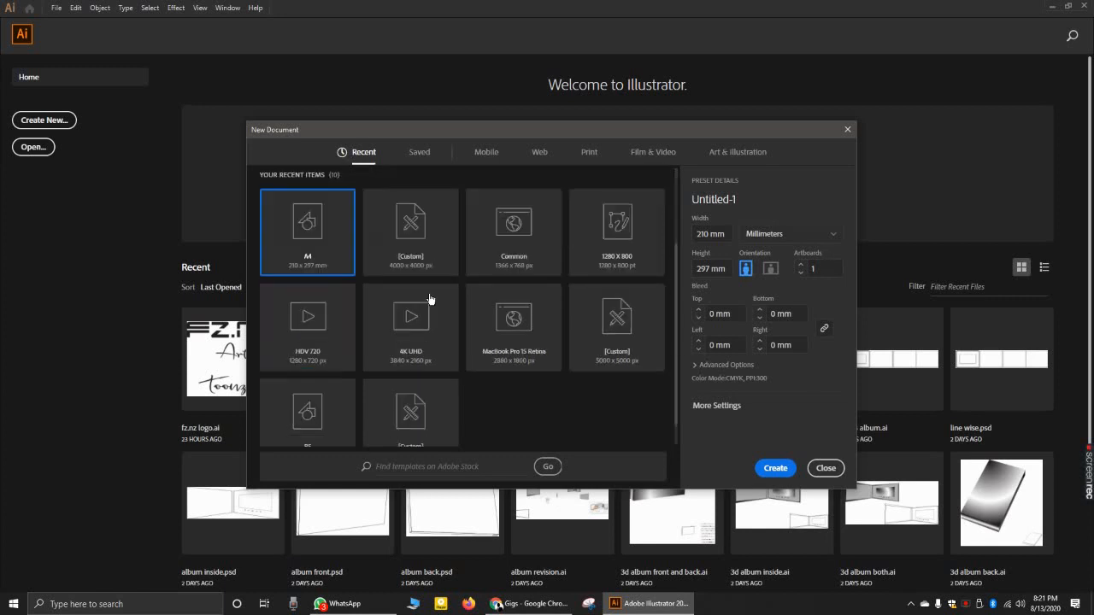
{"action": "scroll", "coordinate": [429, 299], "scroll_direction": "up", "scroll_amount": 3}
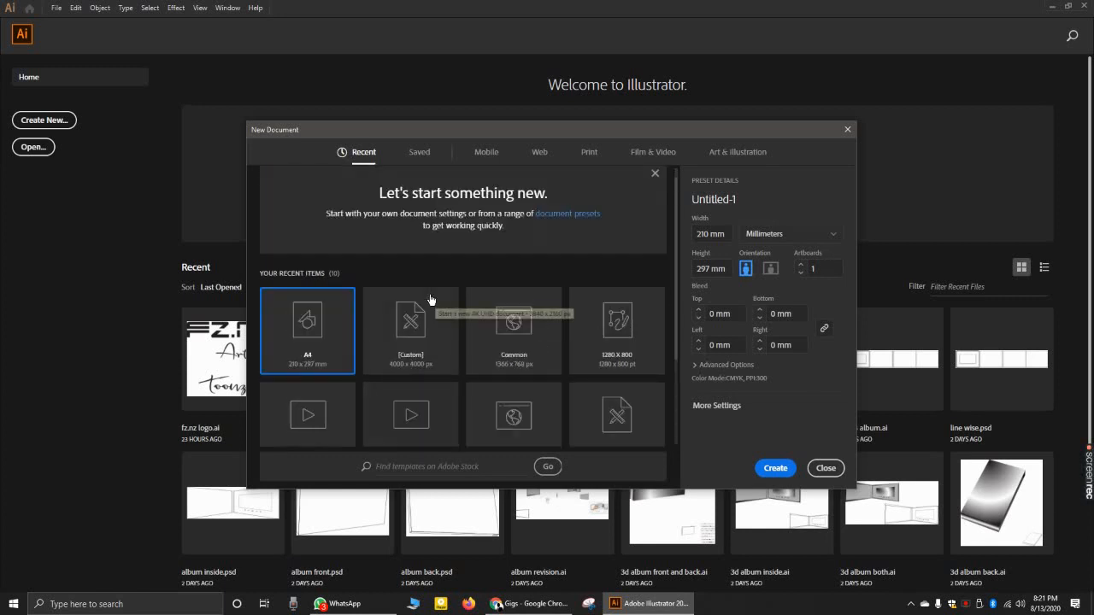
{"action": "left_click", "coordinate": [757, 241]}
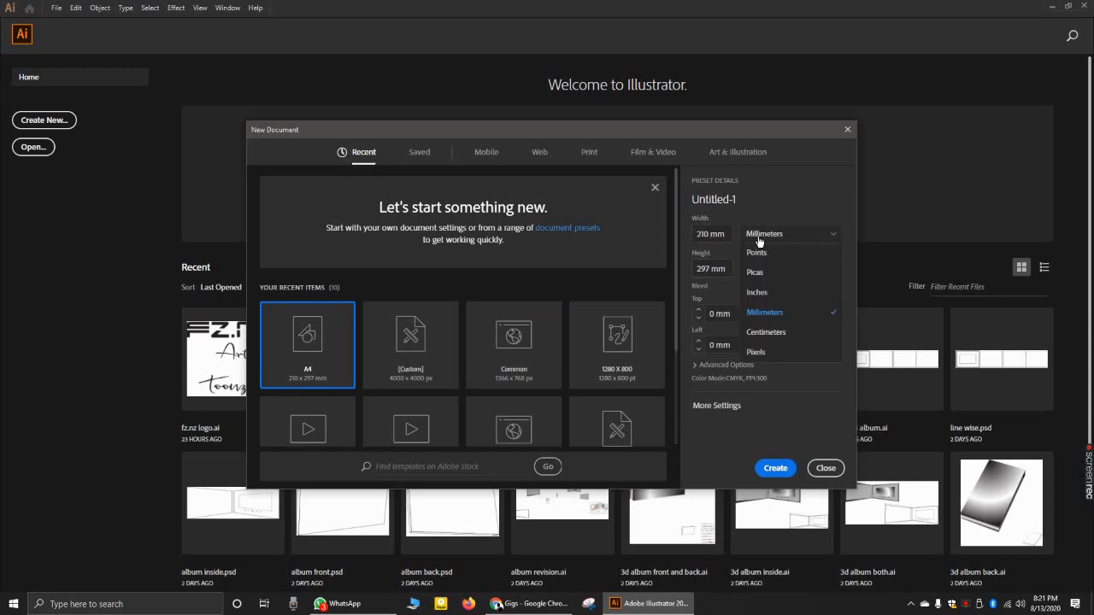
{"action": "left_click", "coordinate": [759, 242]}
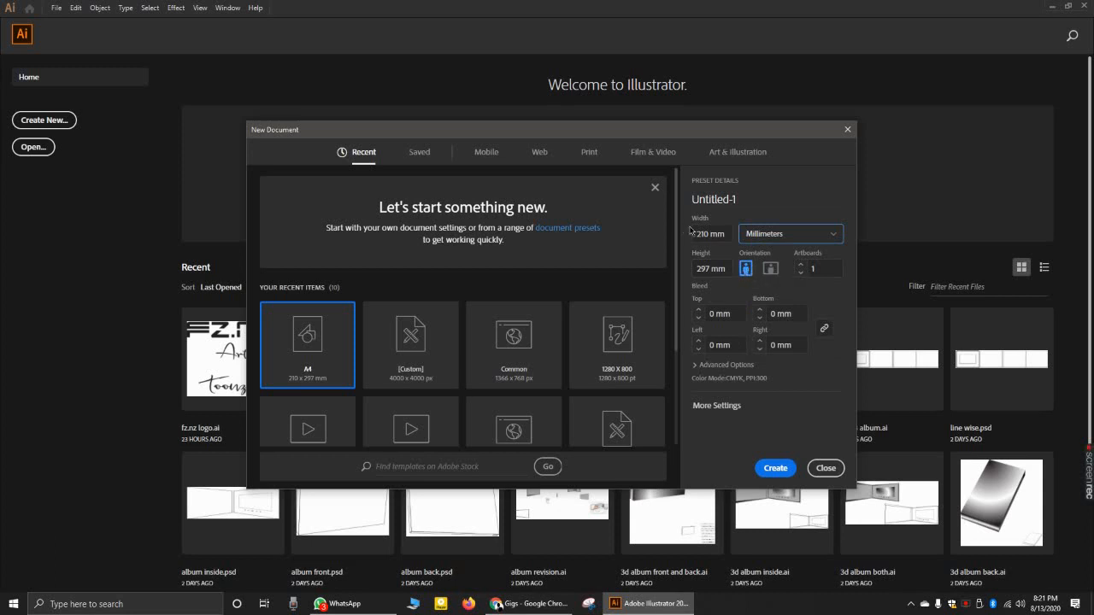
{"action": "left_click", "coordinate": [768, 269]}
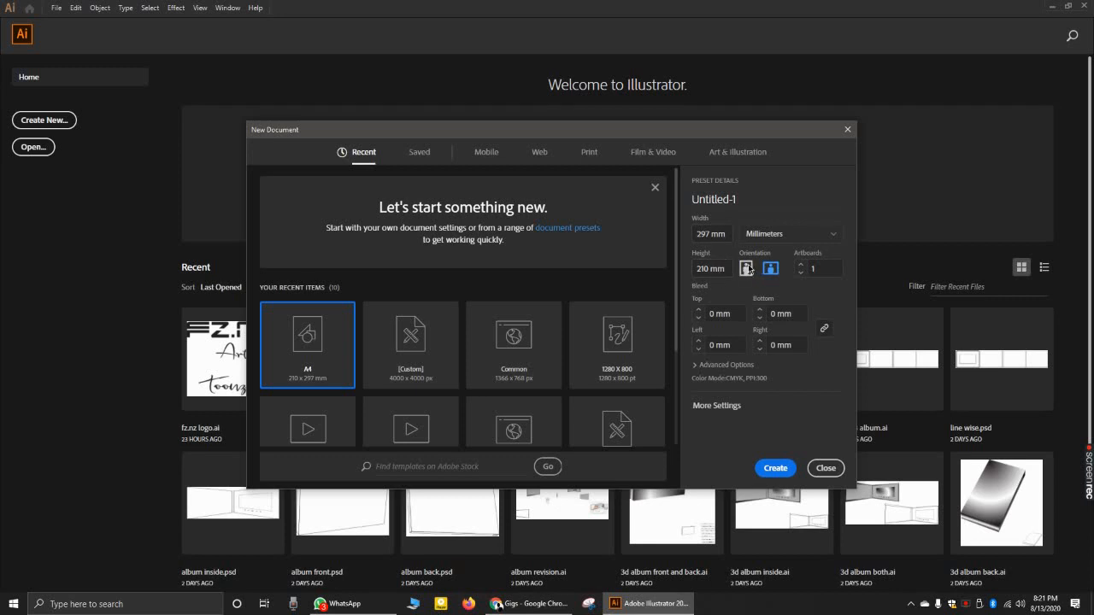
{"action": "left_click", "coordinate": [747, 269]}
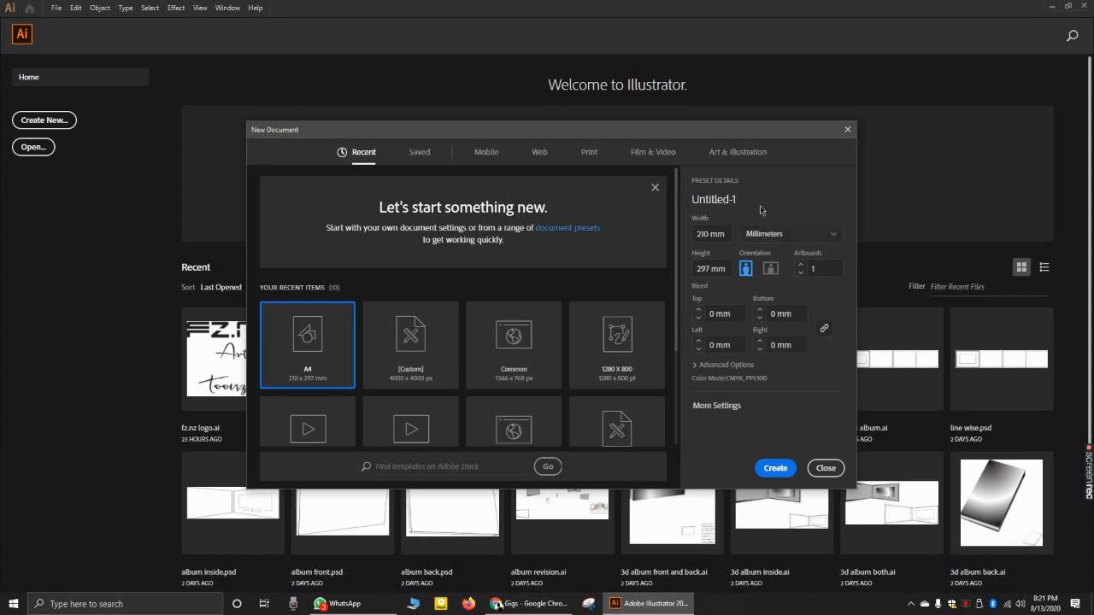
{"action": "left_click", "coordinate": [776, 469]}
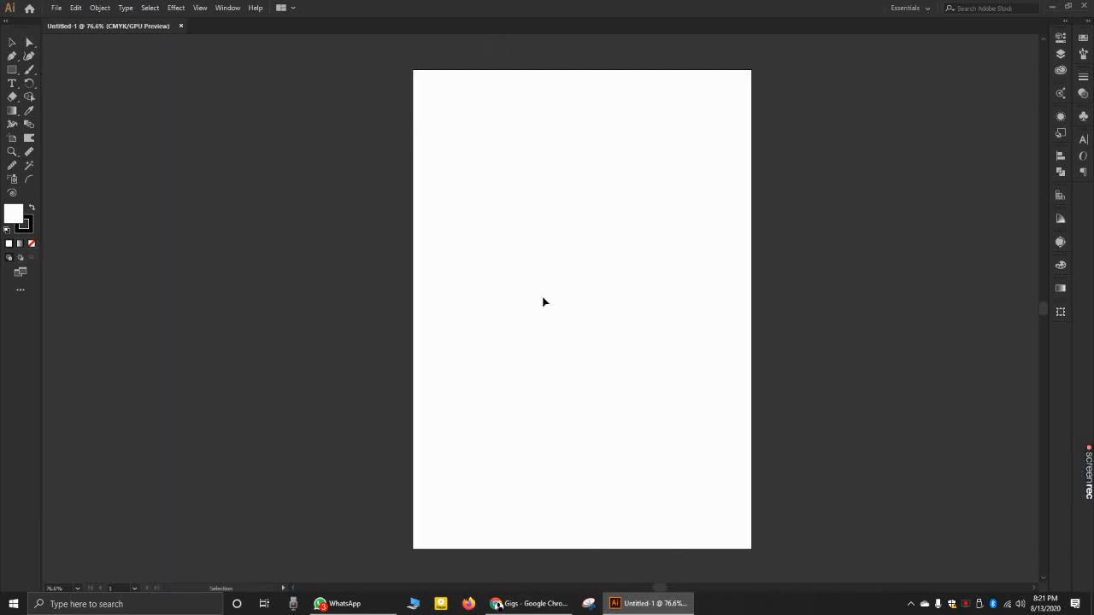
Step: Switch to the desktop and launch QiPress
{"action": "left_click", "coordinate": [1053, 6]}
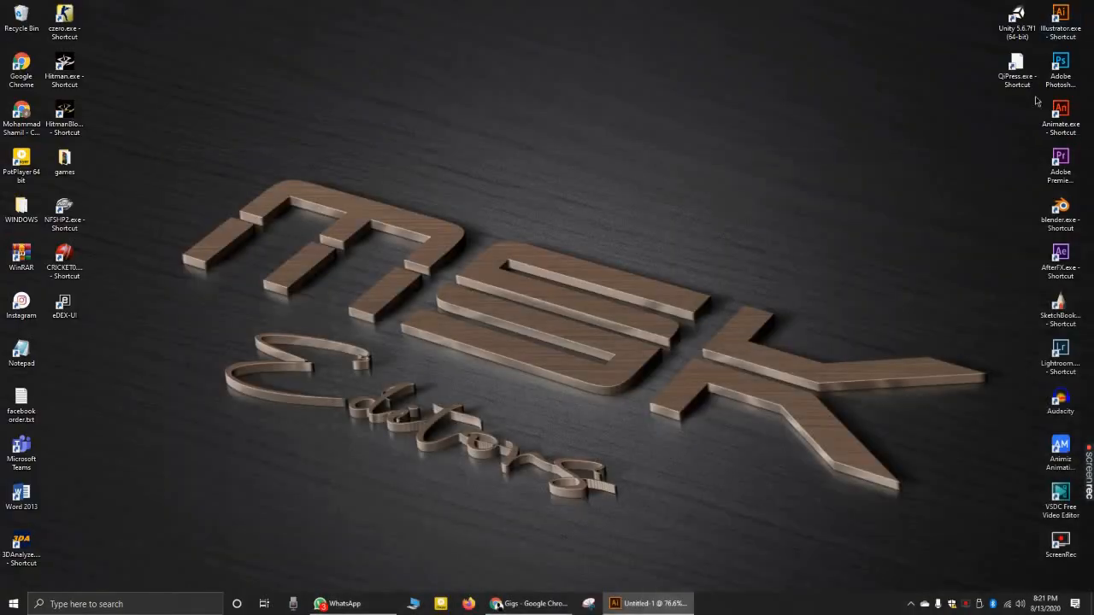
{"action": "double_click", "coordinate": [1027, 89]}
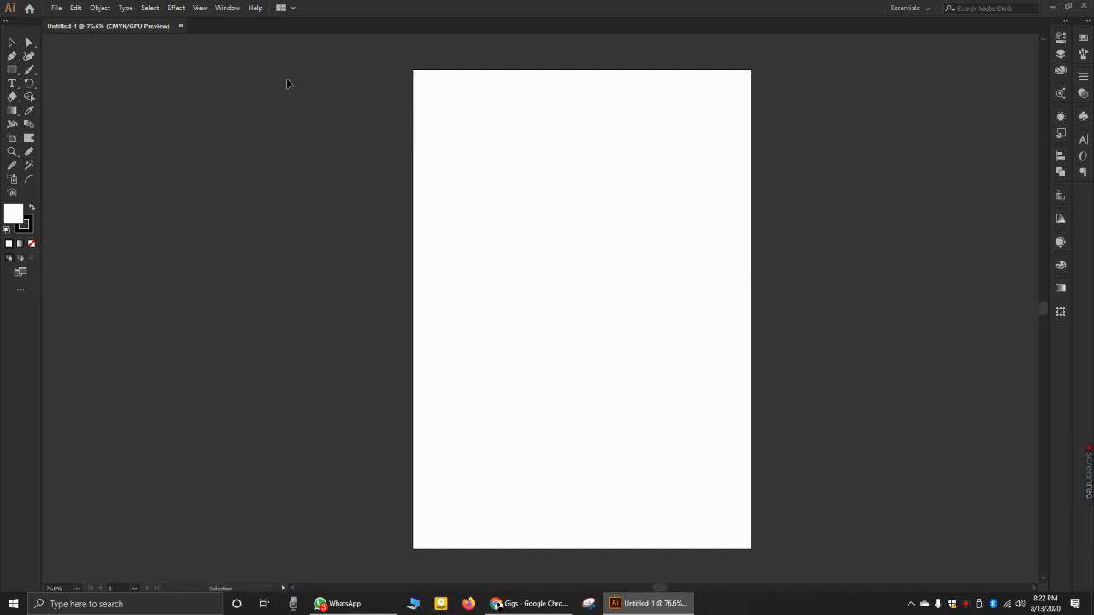
Step: Activate the Line Segment Tool, switch back to the Rectangle Tool, and finish on the Ellipse Tool
{"action": "left_click", "coordinate": [16, 71]}
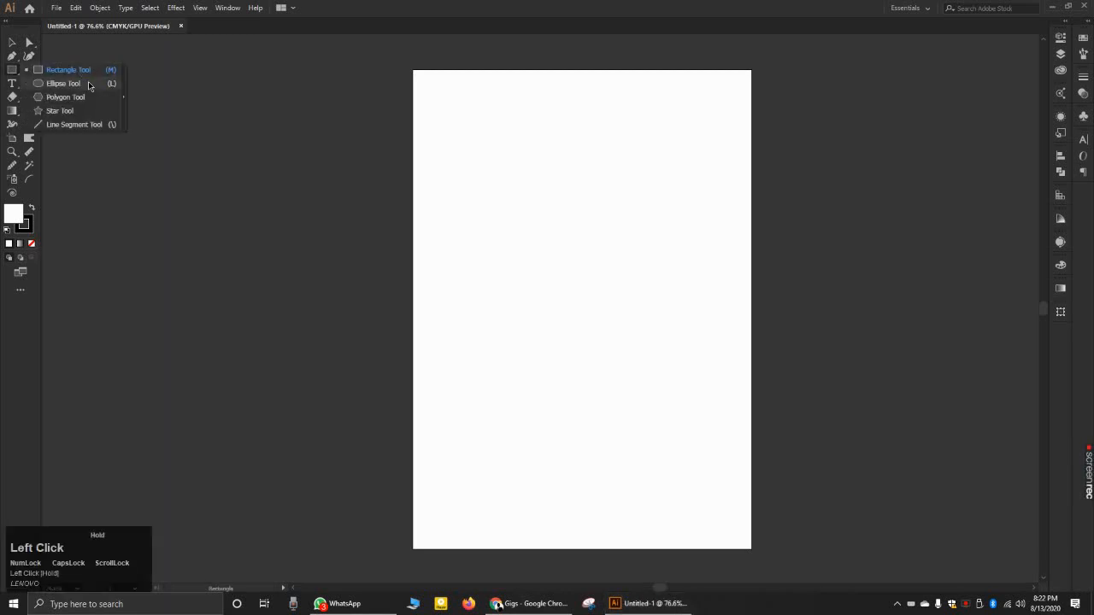
{"action": "left_click", "coordinate": [96, 128]}
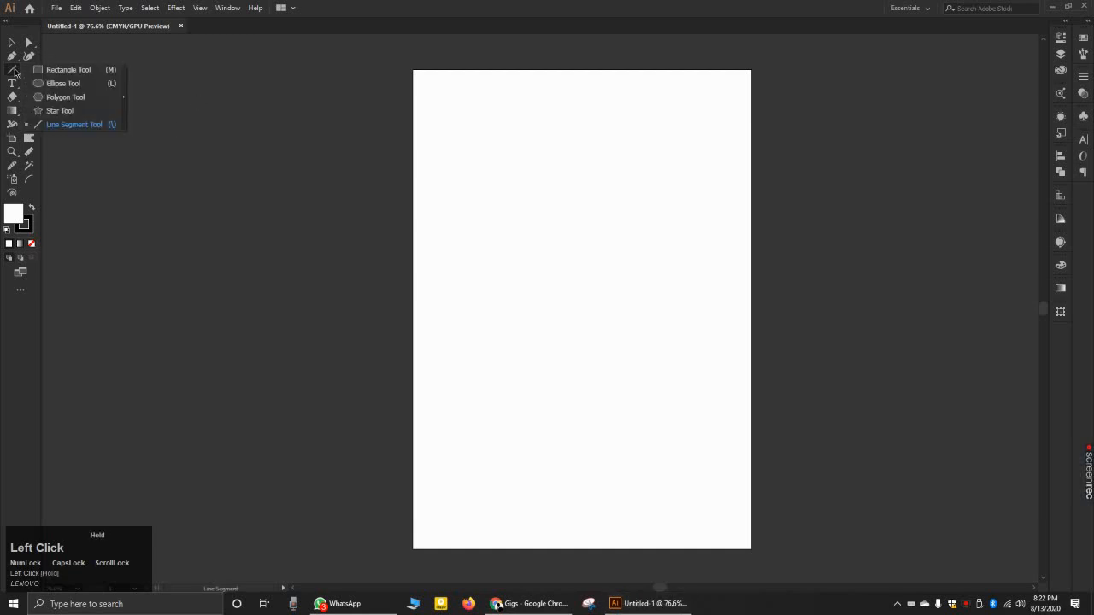
{"action": "left_click", "coordinate": [63, 70]}
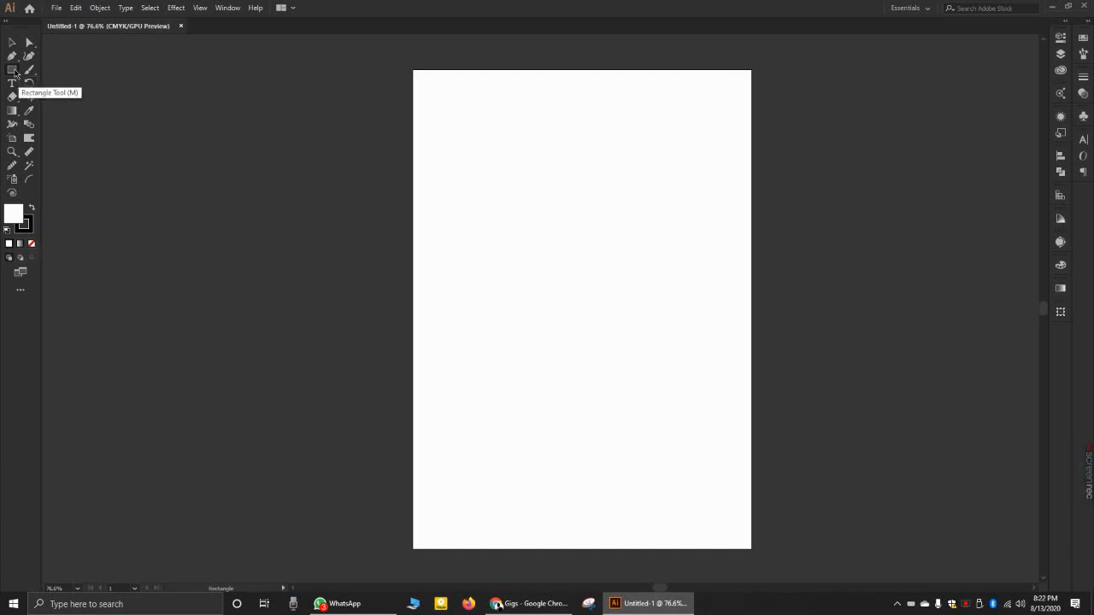
{"action": "left_click", "coordinate": [15, 72]}
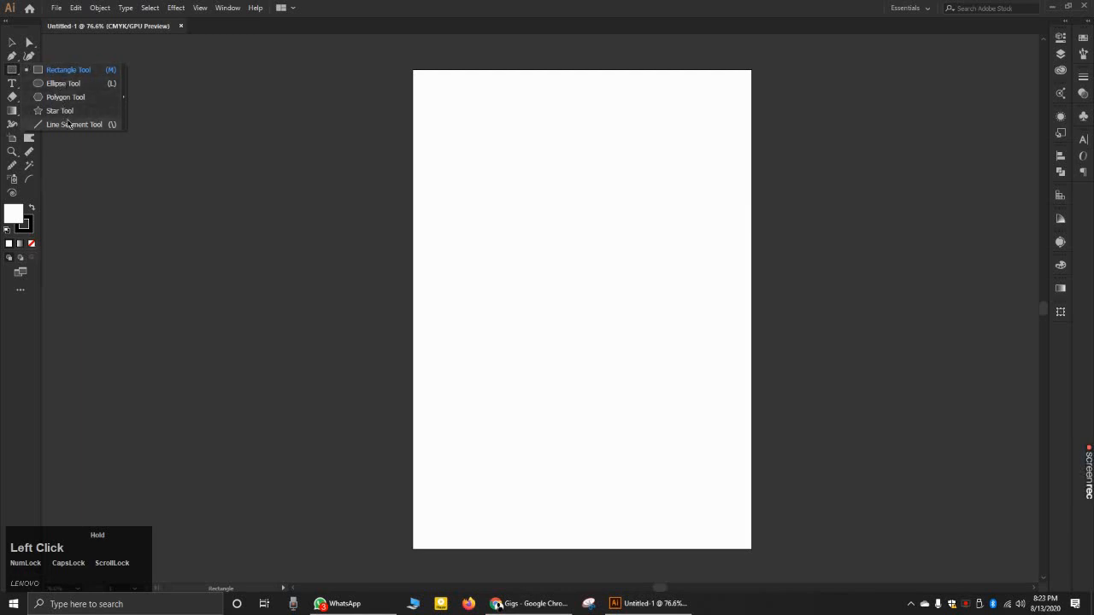
{"action": "left_click_drag", "start_coordinate": [64, 85], "coordinate": [66, 83]}
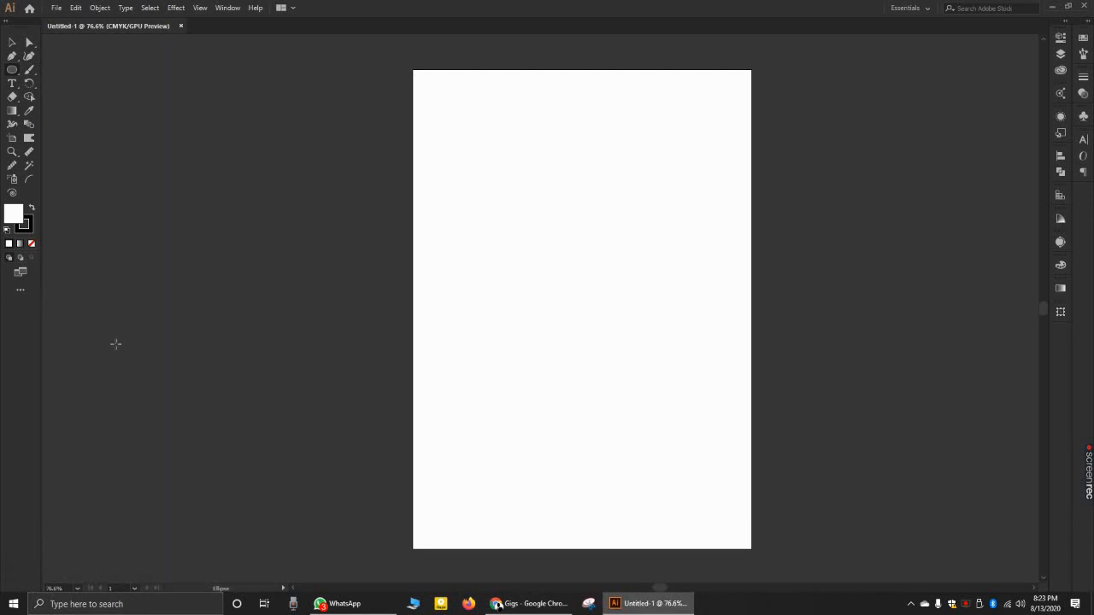
Step: Activate the Direct Selection and Scale tools in turn, and return to the Selection Tool
{"action": "key", "text": "a"}
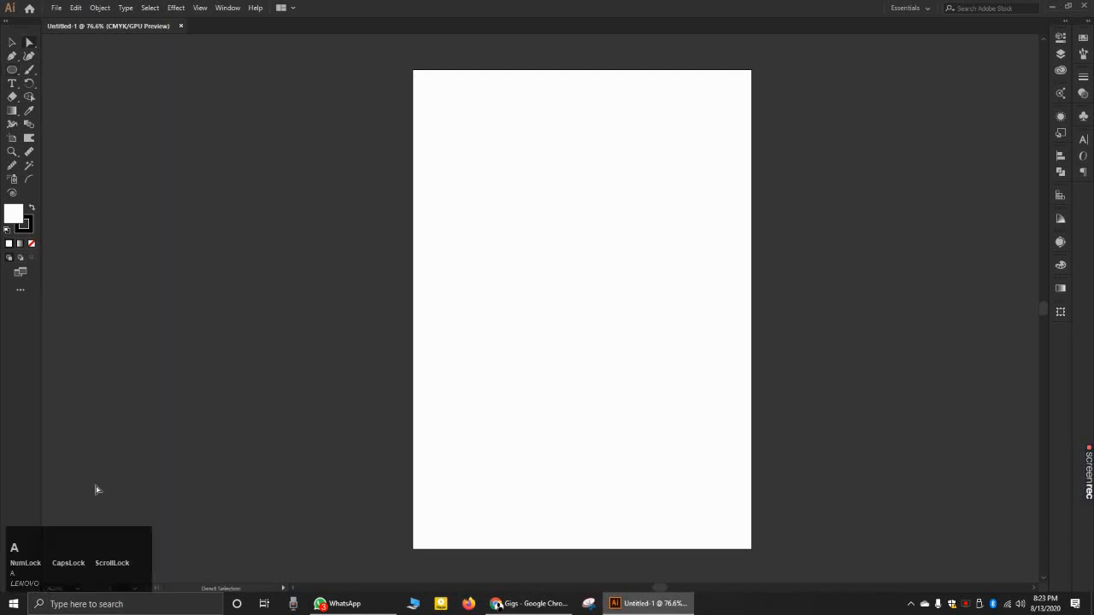
{"action": "key", "text": "s"}
{"action": "key", "text": "s"}
{"action": "key", "text": "v"}
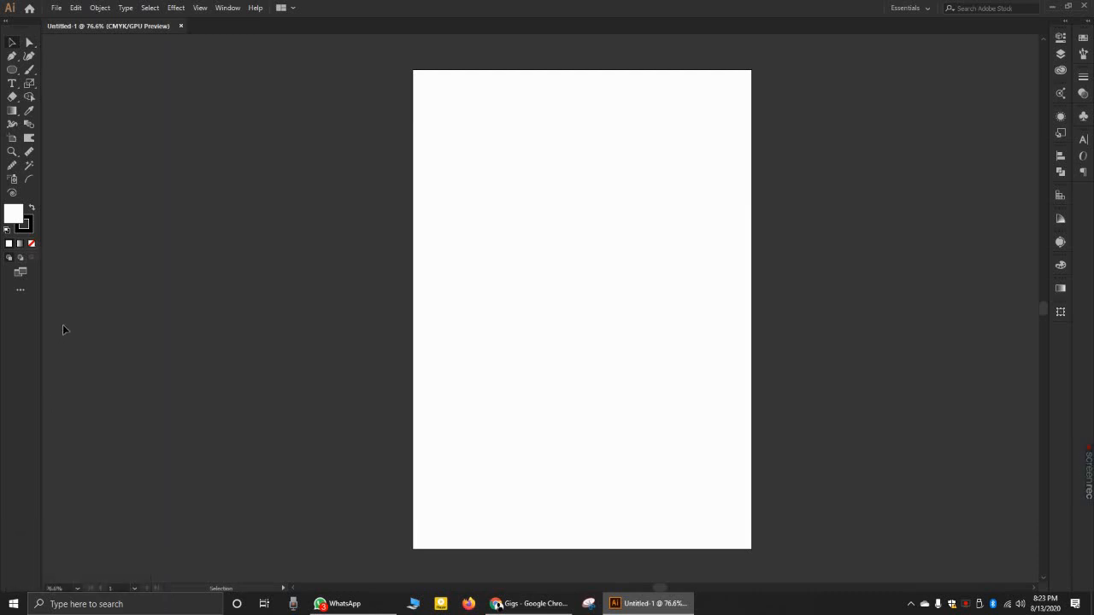
{"action": "key", "text": "Caps_Lock"}
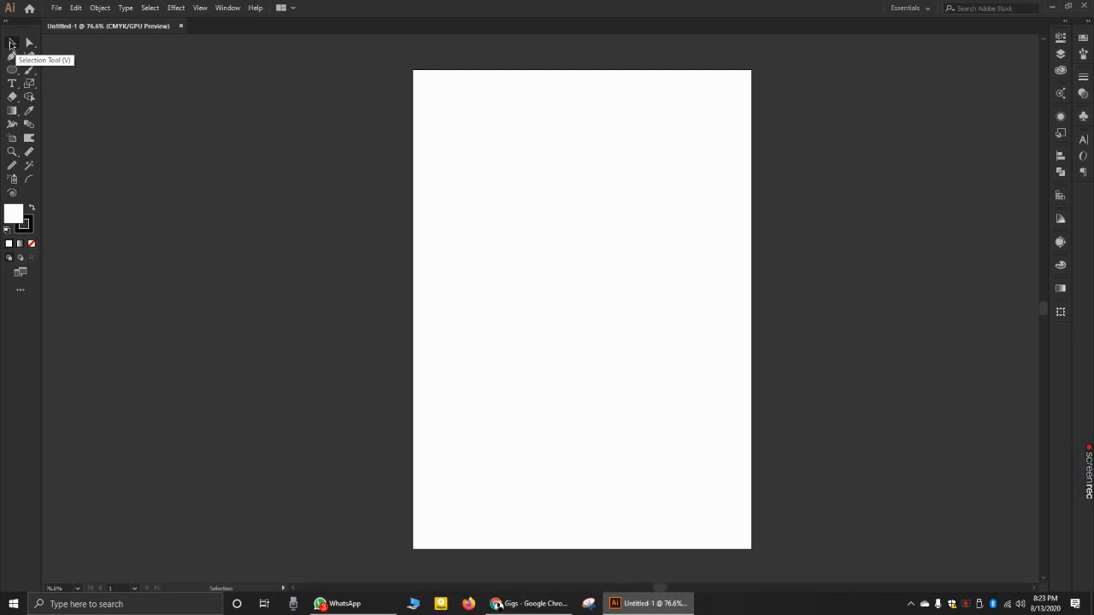
{"action": "key", "text": "v"}
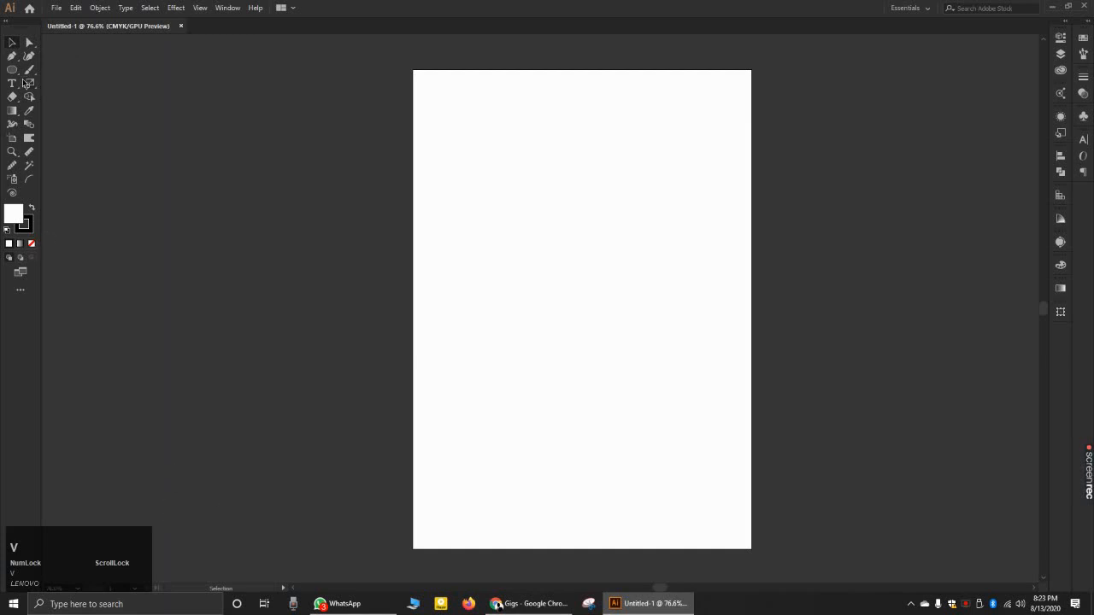
Step: Try the Gradient tool, enter full screen mode with menu bar, and return from the Paintbrush to the Selection Tool
{"action": "left_click", "coordinate": [12, 110]}
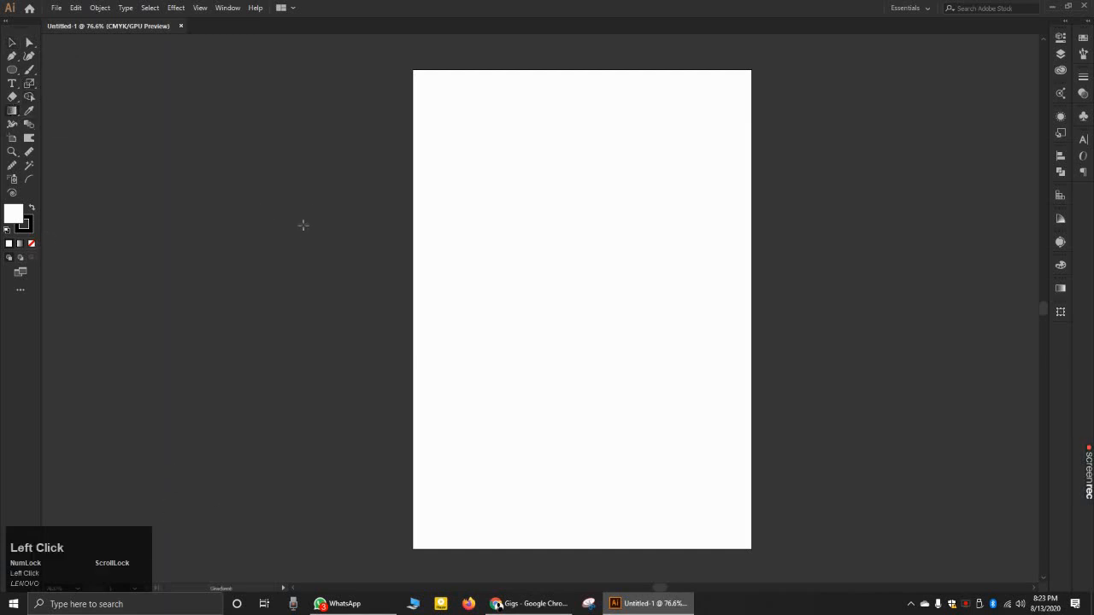
{"action": "key", "text": "f"}
{"action": "key", "text": "v"}
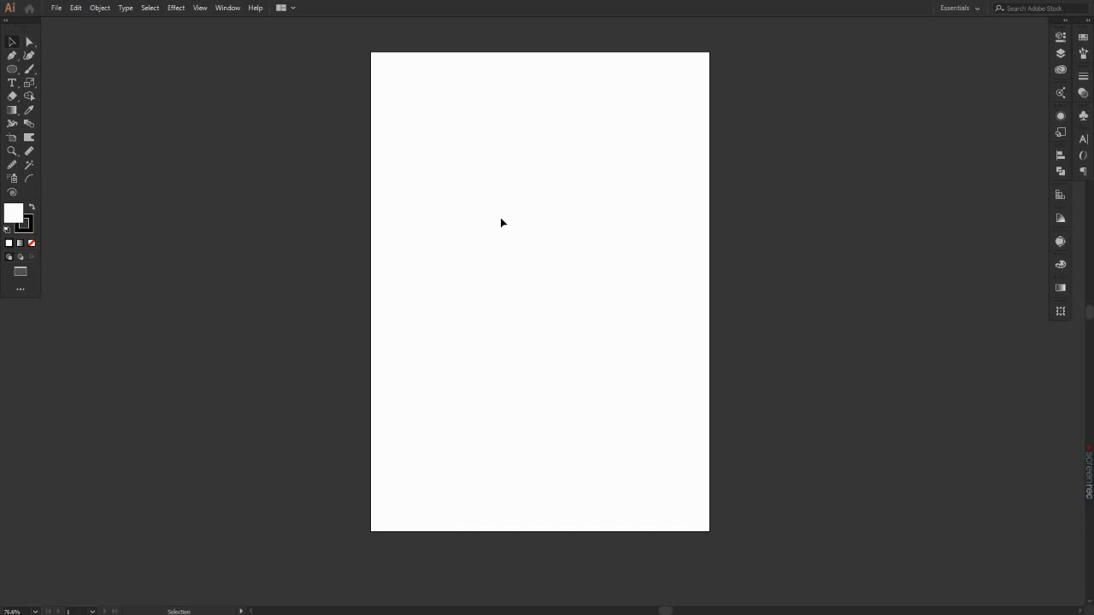
{"action": "key", "text": "v"}
{"action": "key", "text": "b"}
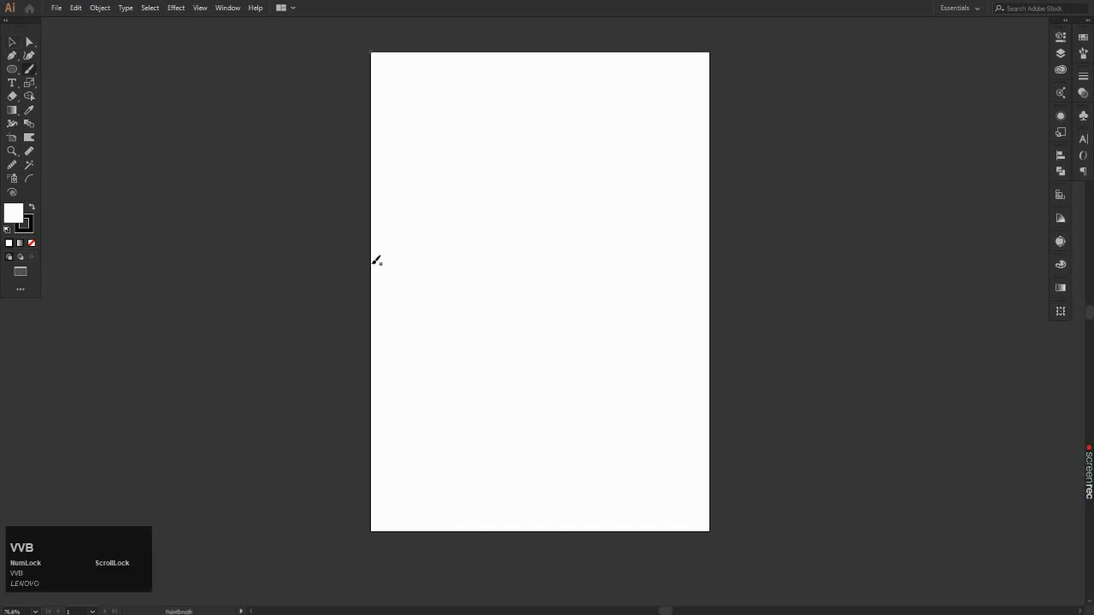
{"action": "key", "text": "v"}
{"action": "key", "text": "space"}
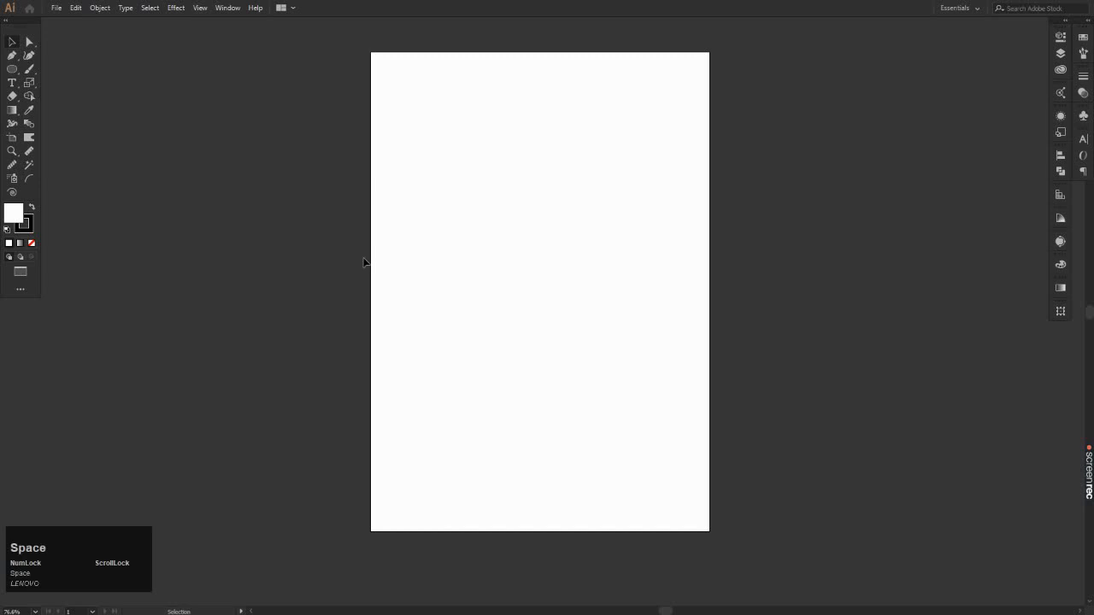
Step: Look through the Window and Edit commands, and return to the normal screen mode
{"action": "left_click", "coordinate": [236, 8]}
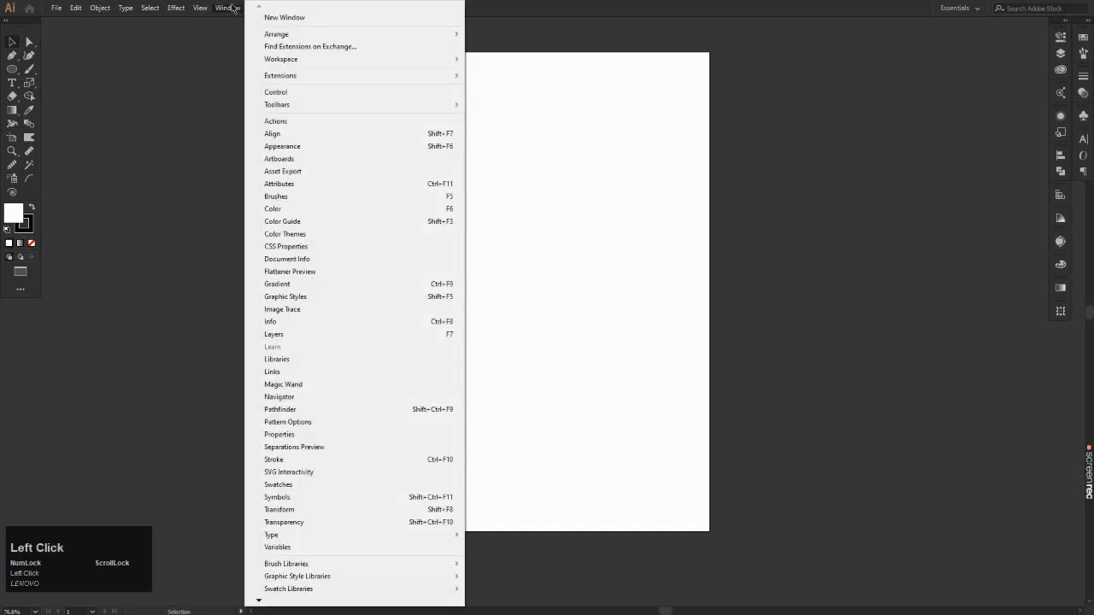
{"action": "left_click", "coordinate": [203, 8]}
{"action": "left_click", "coordinate": [202, 9]}
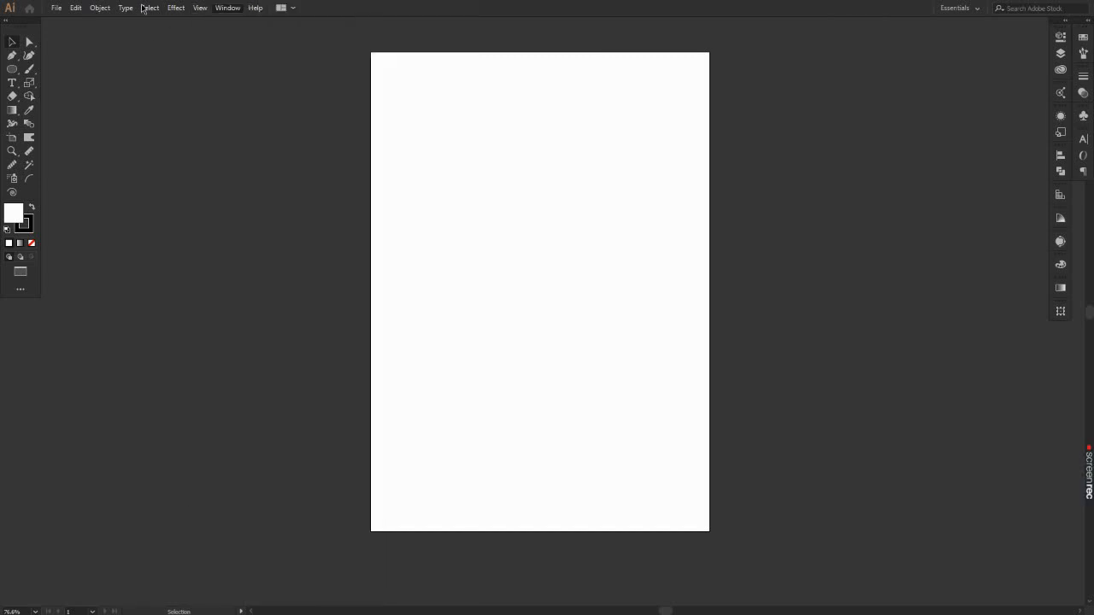
{"action": "left_click", "coordinate": [75, 7]}
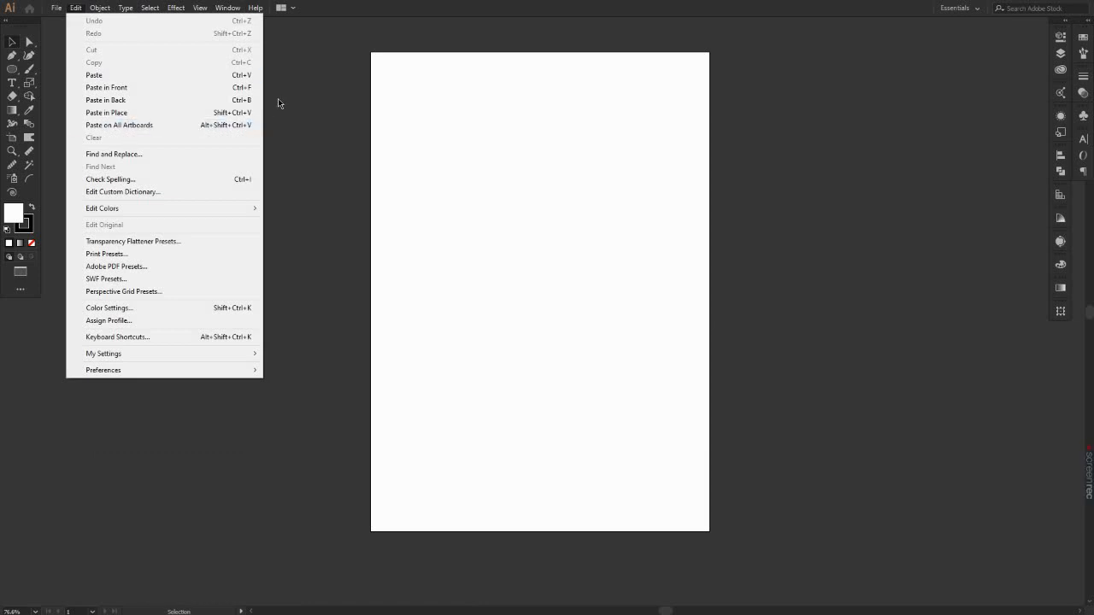
{"action": "key", "text": "Escape"}
{"action": "key", "text": "Escape"}
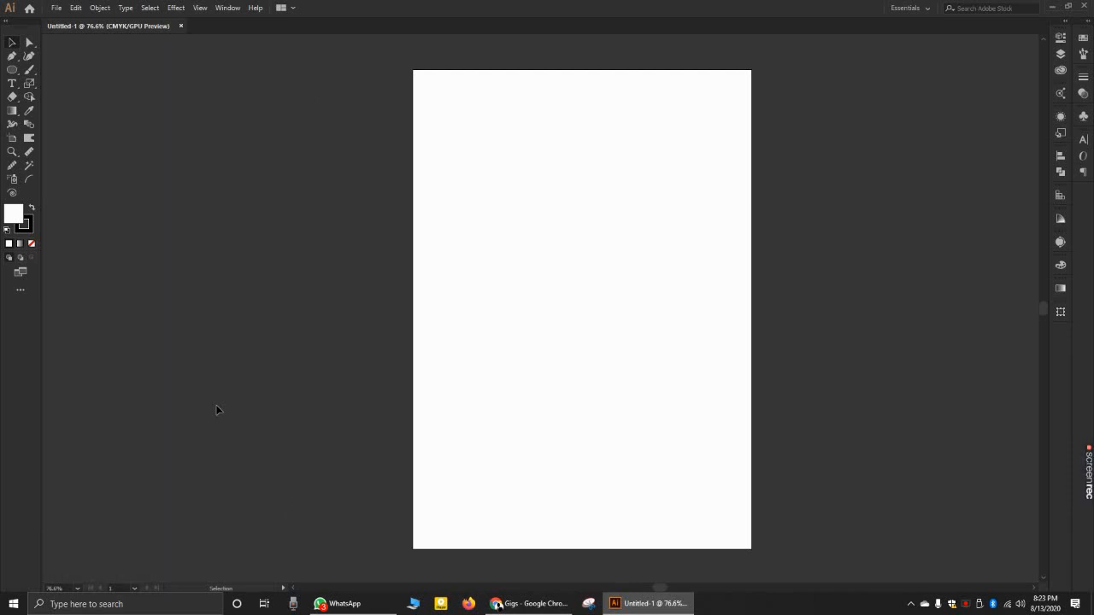
Step: Cycle repeatedly through the normal, menu-bar full screen and full screen modes, ending in full screen mode with menu bar
{"action": "key", "text": "f"}
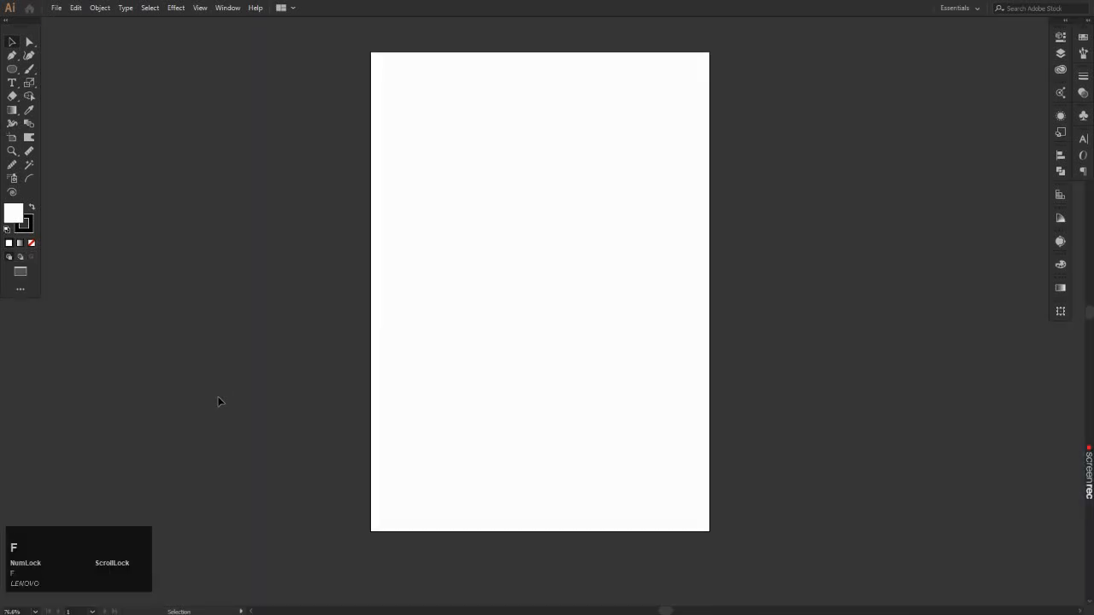
{"action": "key", "text": "f"}
{"action": "key", "text": "f"}
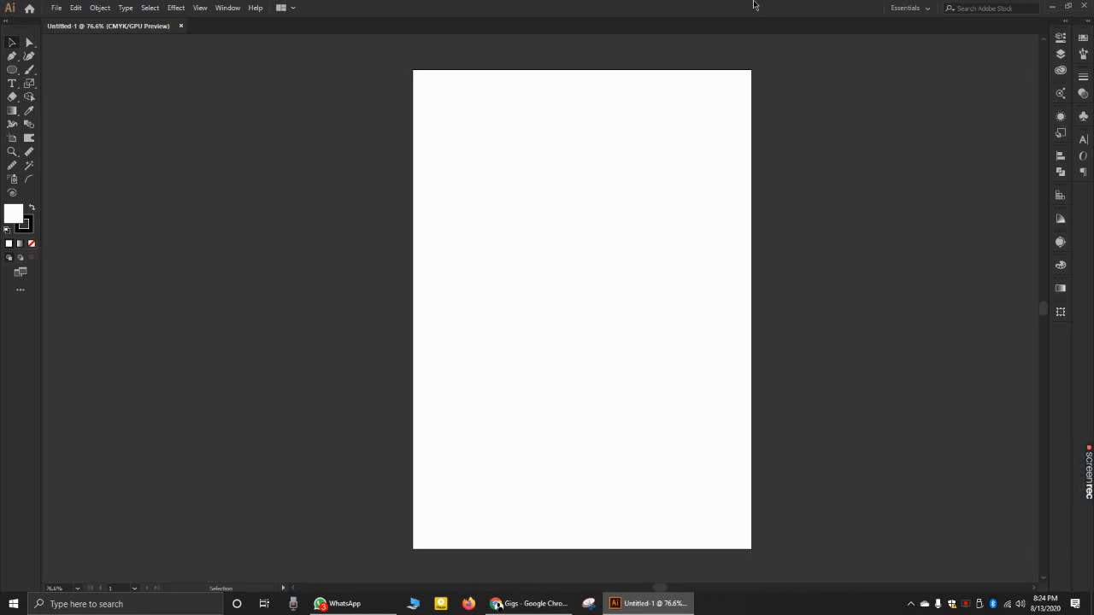
{"action": "key", "text": "f"}
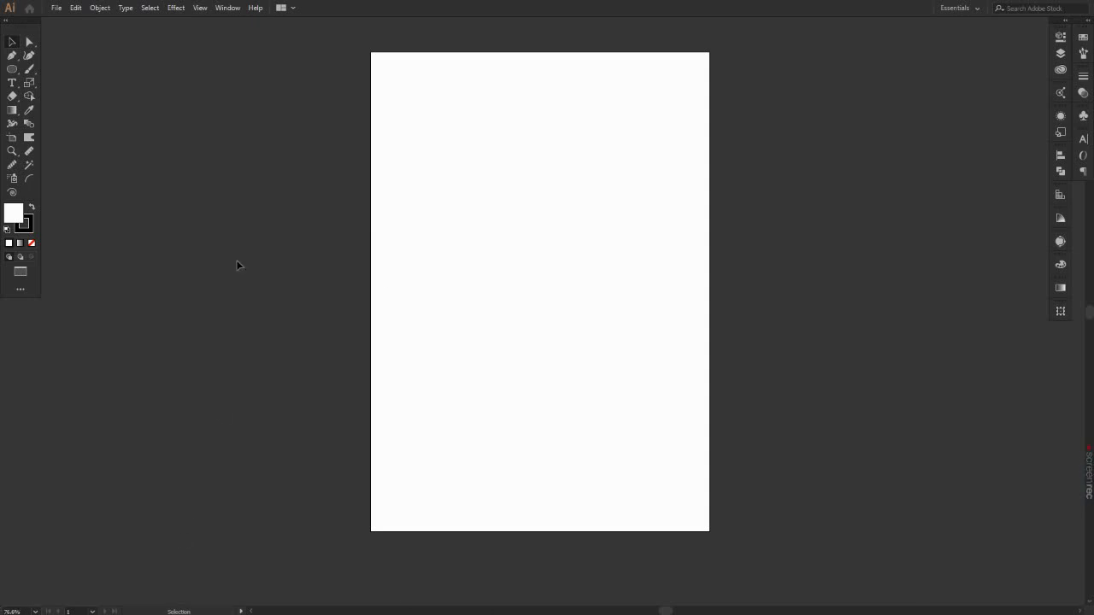
{"action": "key", "text": "f"}
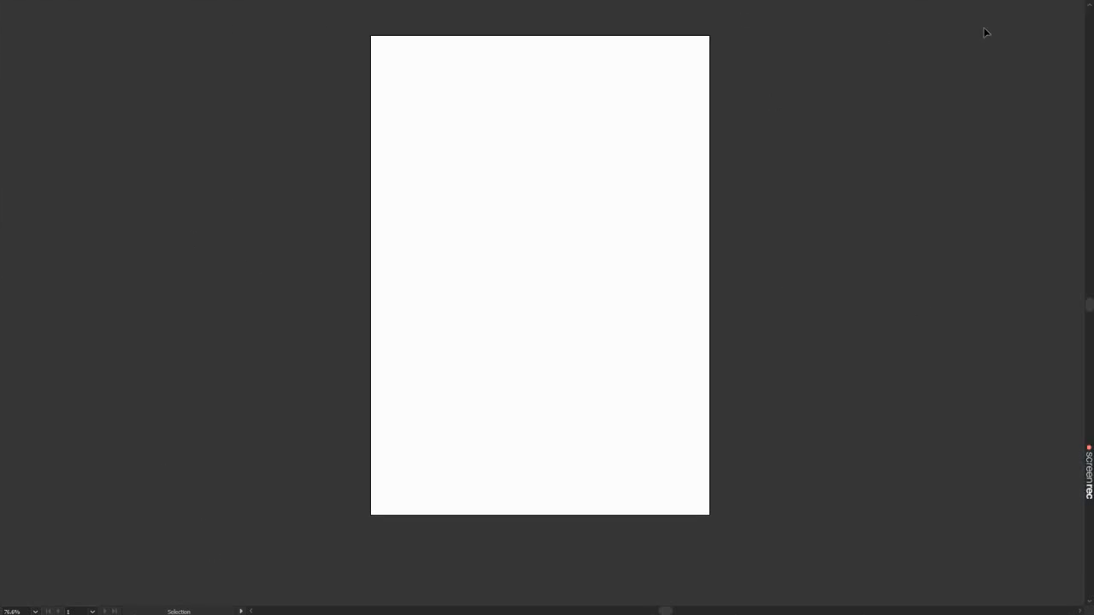
{"action": "key", "text": "f"}
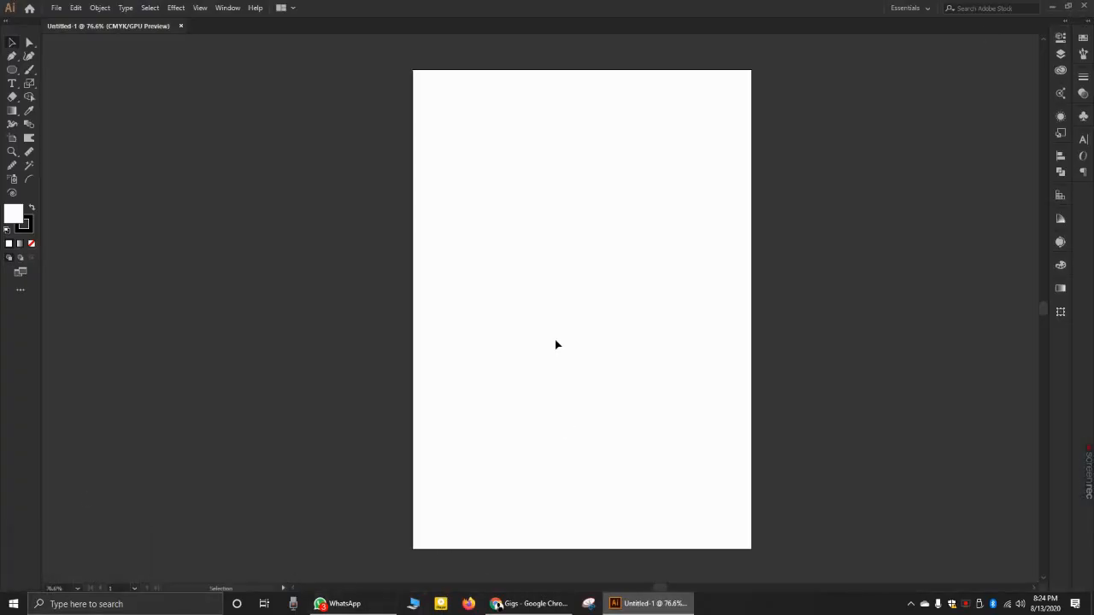
{"action": "key", "text": "f"}
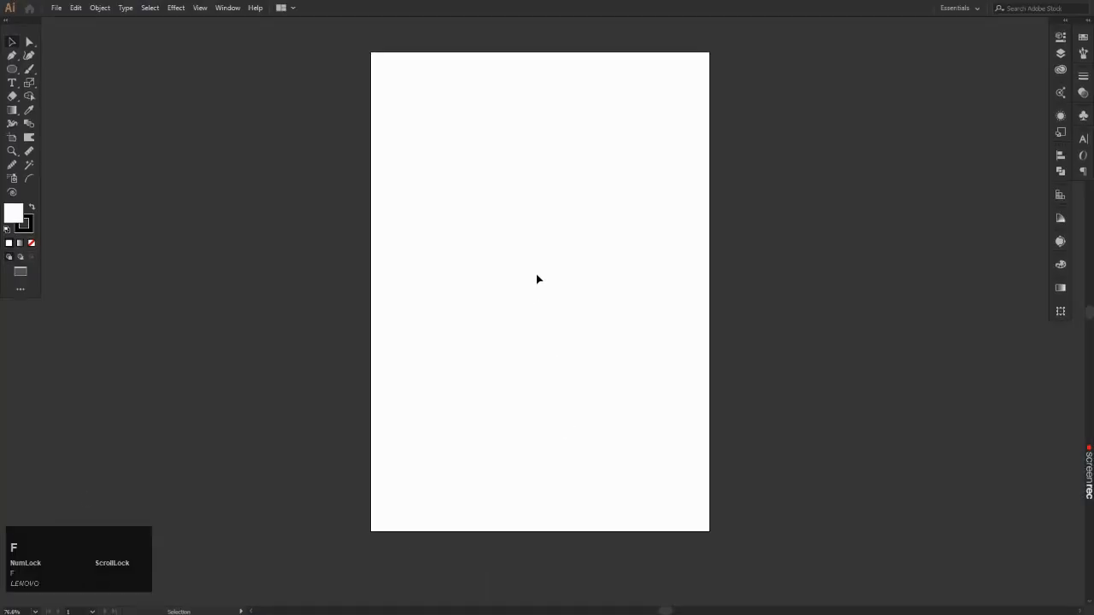
Step: Draw two squares, one above the other, along the page's left side, about 104 mm wide above and 102 mm below
{"action": "left_click", "coordinate": [12, 43]}
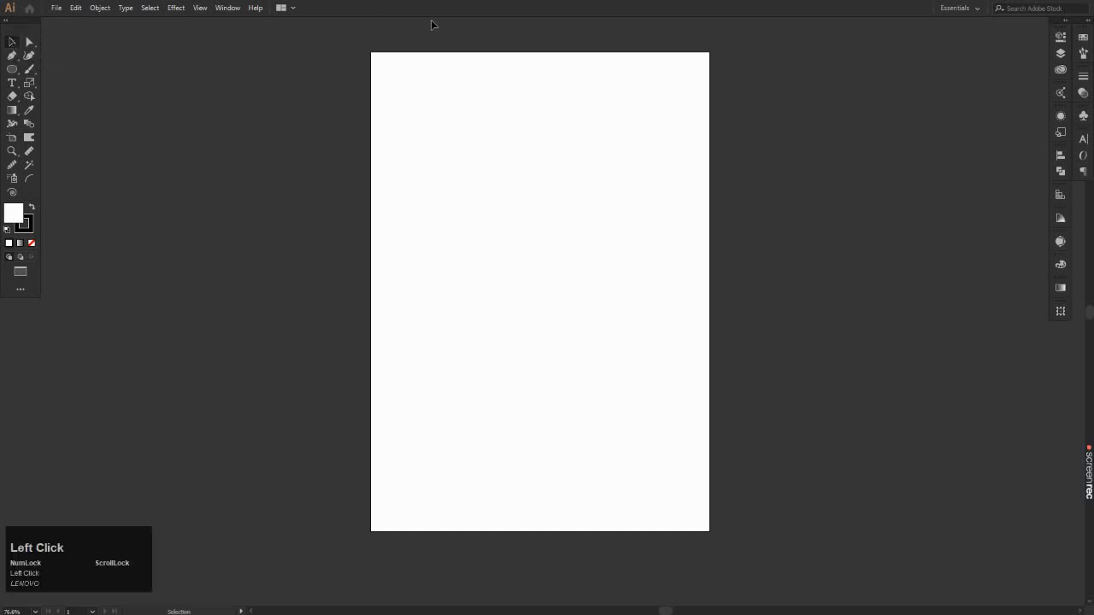
{"action": "left_click", "coordinate": [13, 71]}
{"action": "left_click_drag", "start_coordinate": [13, 73], "coordinate": [61, 71]}
{"action": "left_click_drag", "start_coordinate": [407, 85], "coordinate": [564, 250]}
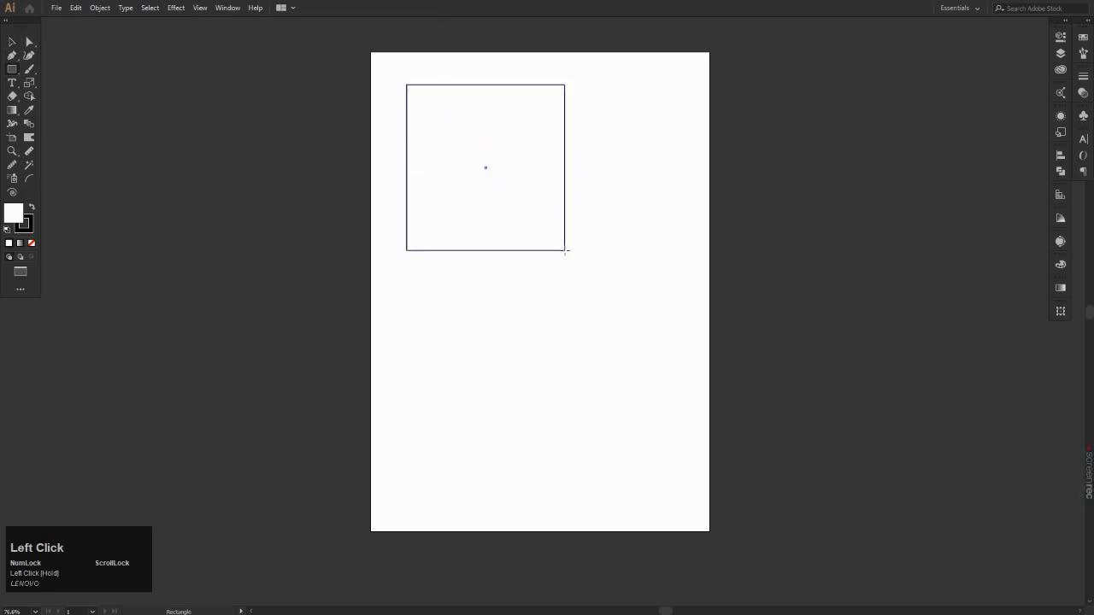
{"action": "key", "text": "ctrl+z"}
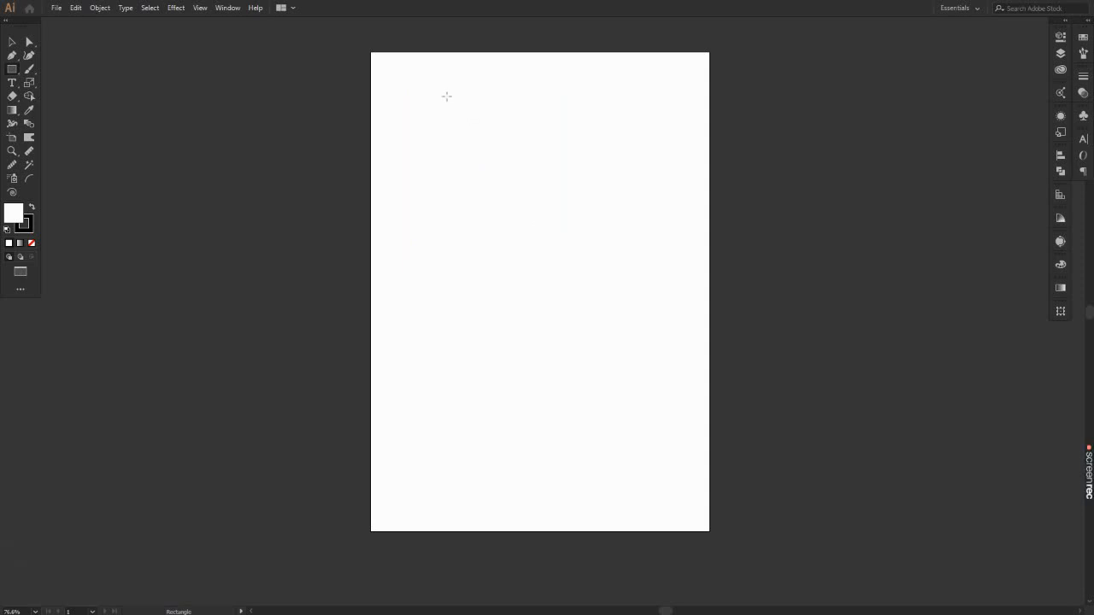
{"action": "left_click_drag", "start_coordinate": [394, 78], "coordinate": [560, 245]}
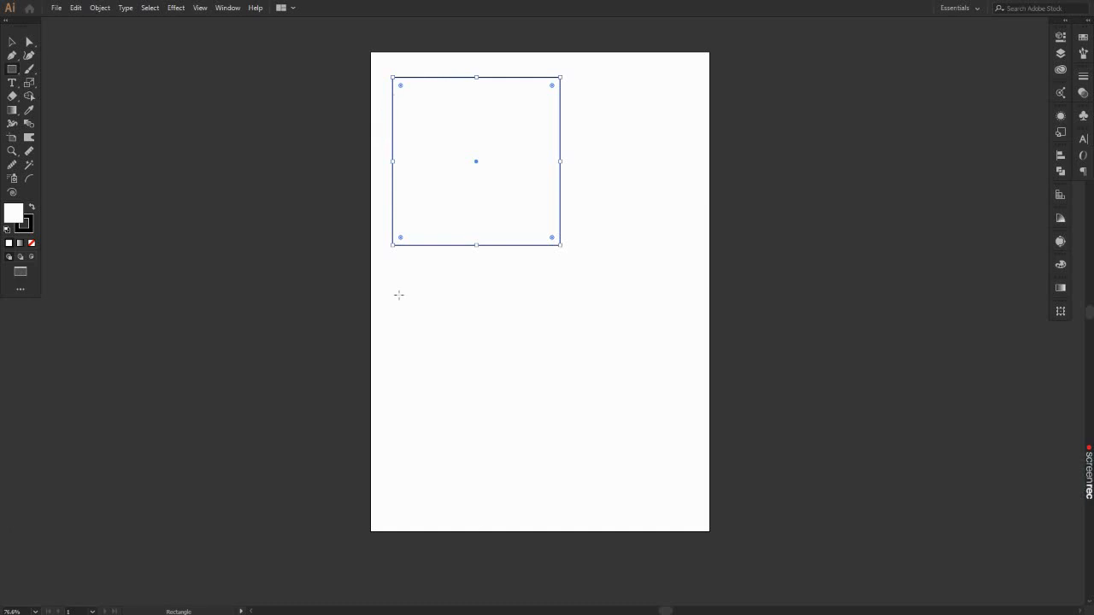
{"action": "left_click_drag", "start_coordinate": [393, 271], "coordinate": [557, 409]}
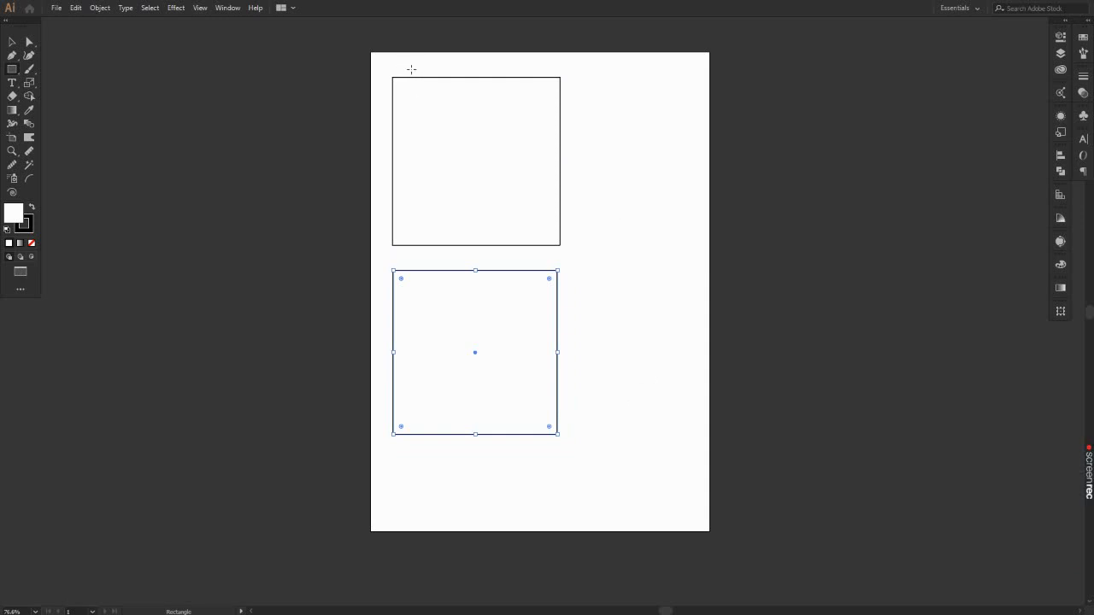
Step: Select the upper square with the Selection Tool and show its Transform properties
{"action": "left_click", "coordinate": [11, 41]}
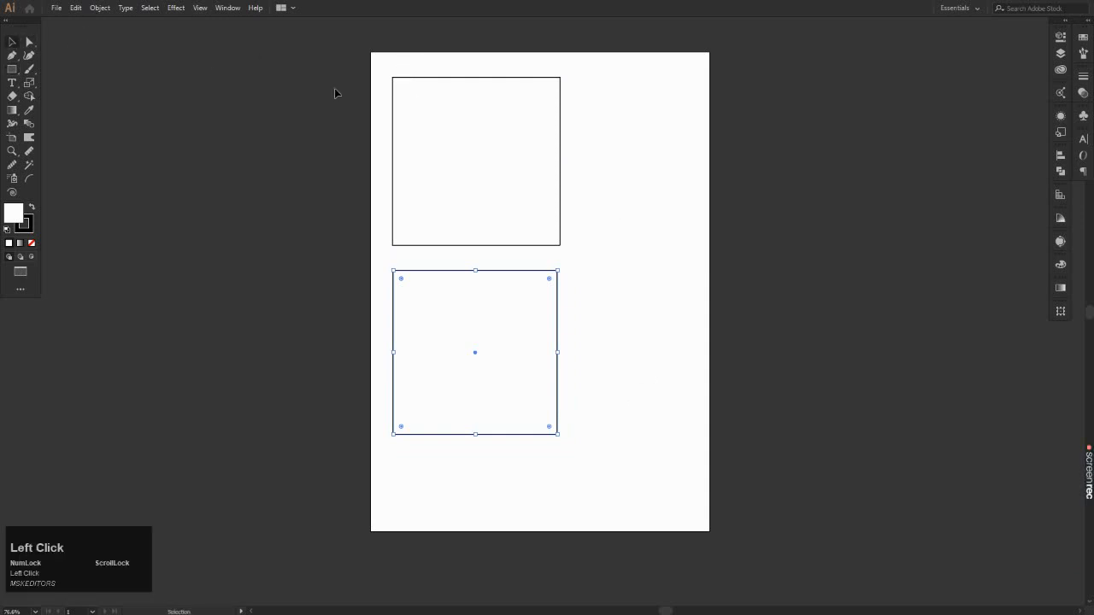
{"action": "left_click", "coordinate": [483, 165]}
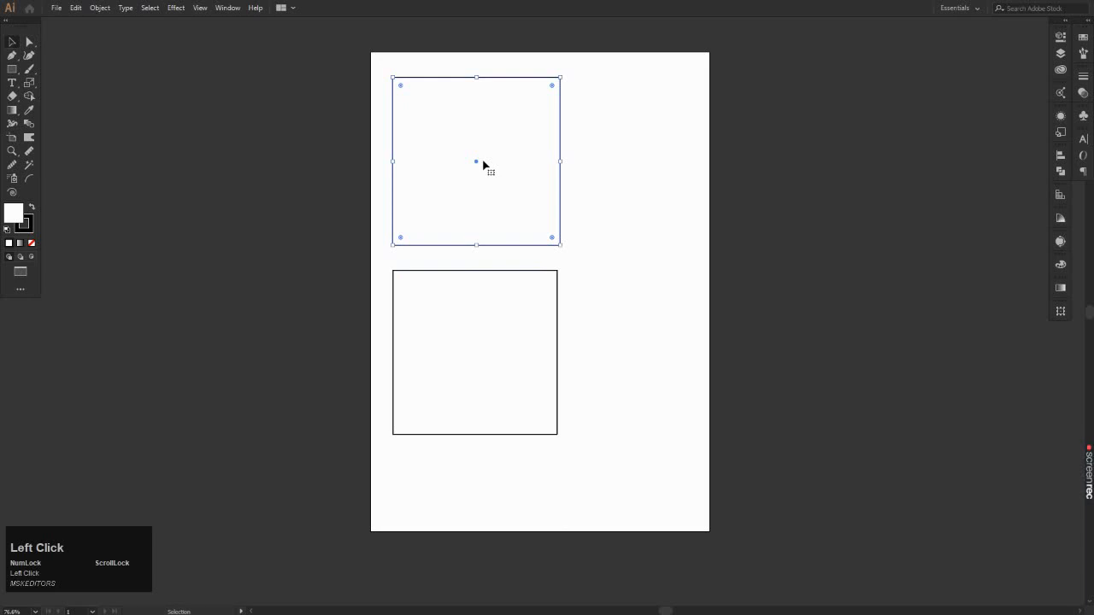
{"action": "left_click", "coordinate": [1063, 313]}
{"action": "left_click", "coordinate": [1064, 314]}
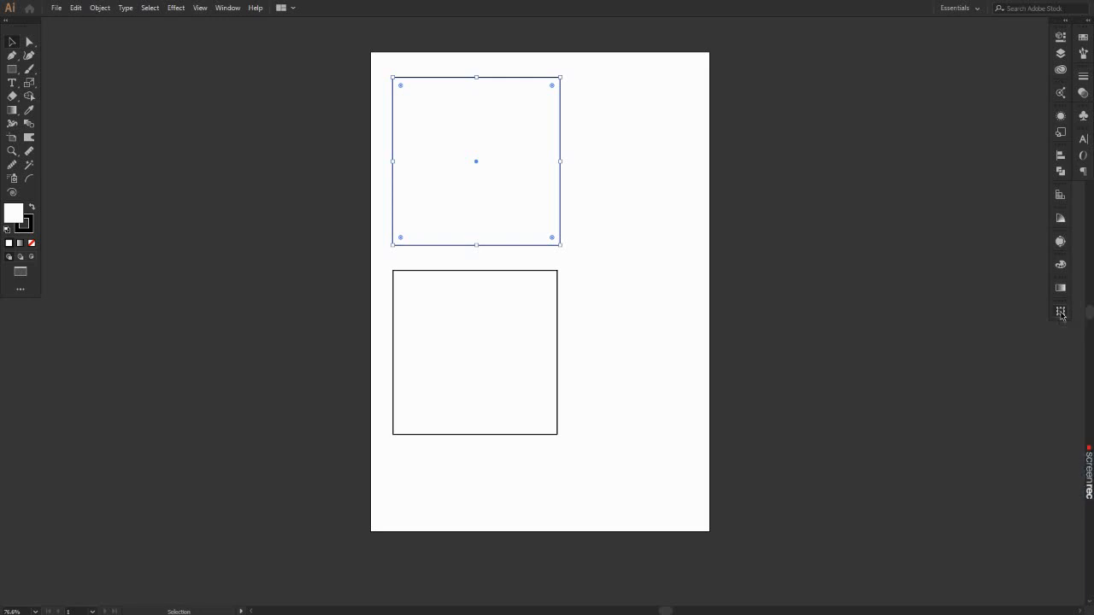
{"action": "left_click", "coordinate": [227, 8]}
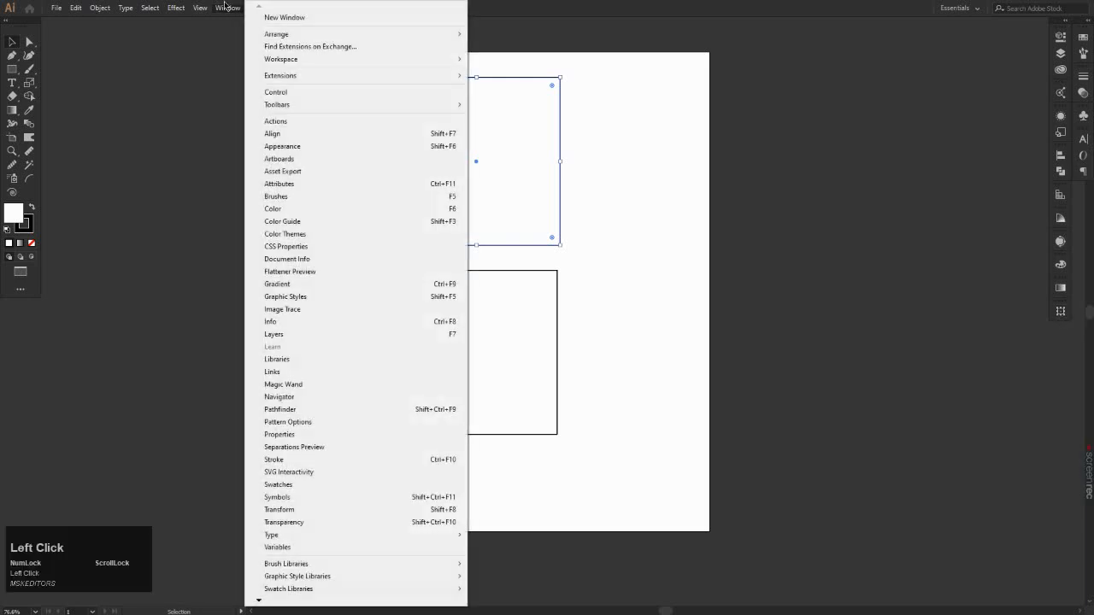
{"action": "left_click", "coordinate": [325, 511]}
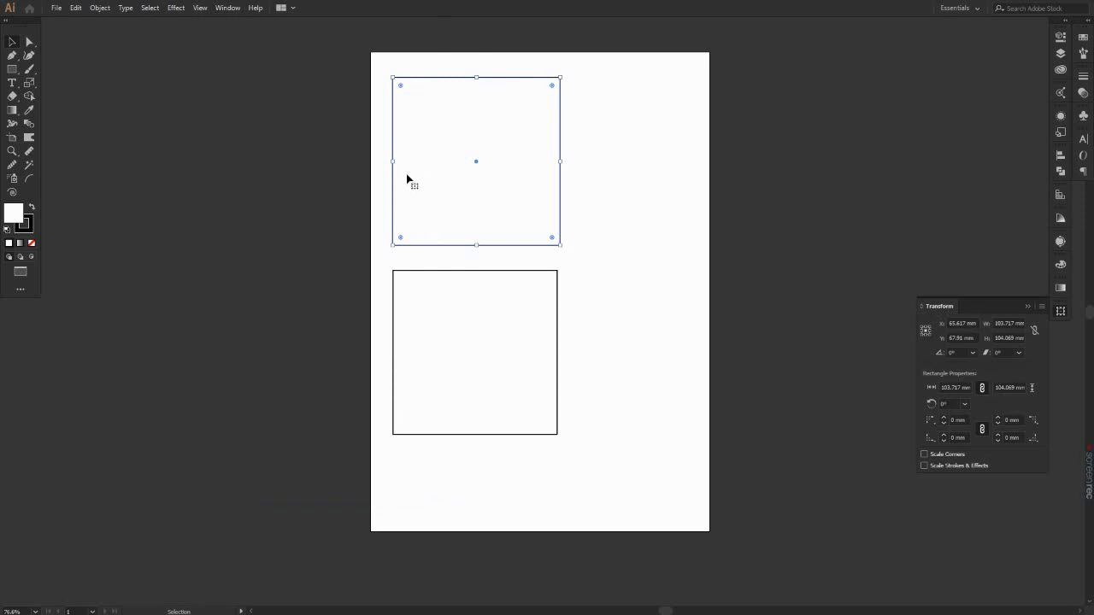
Step: Set the upper square's width and height to 100 mm
{"action": "left_click", "coordinate": [1015, 323]}
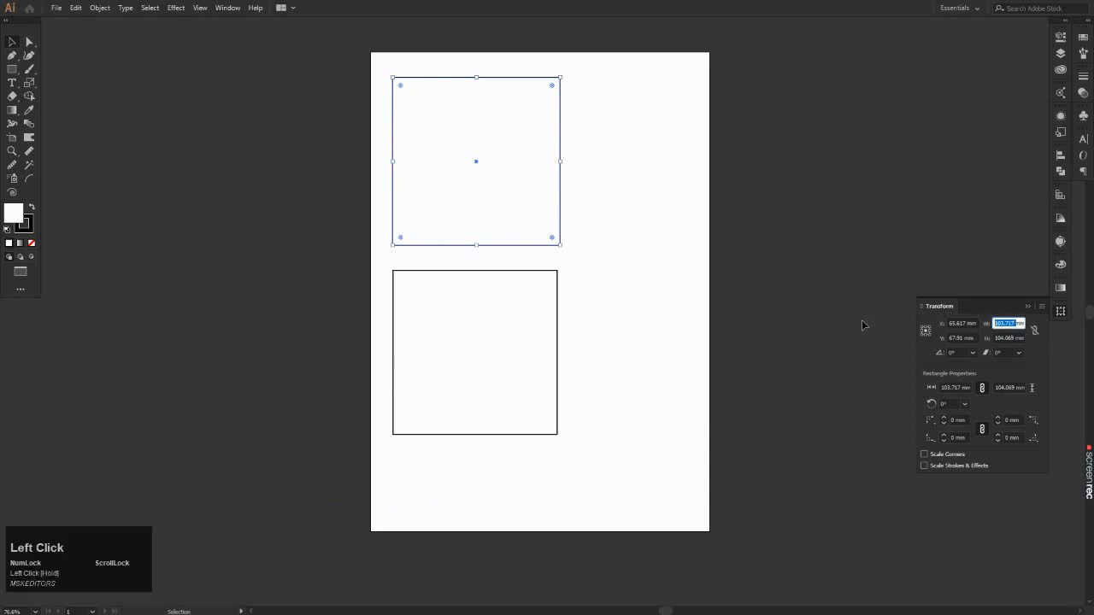
{"action": "type", "text": "100mm"}
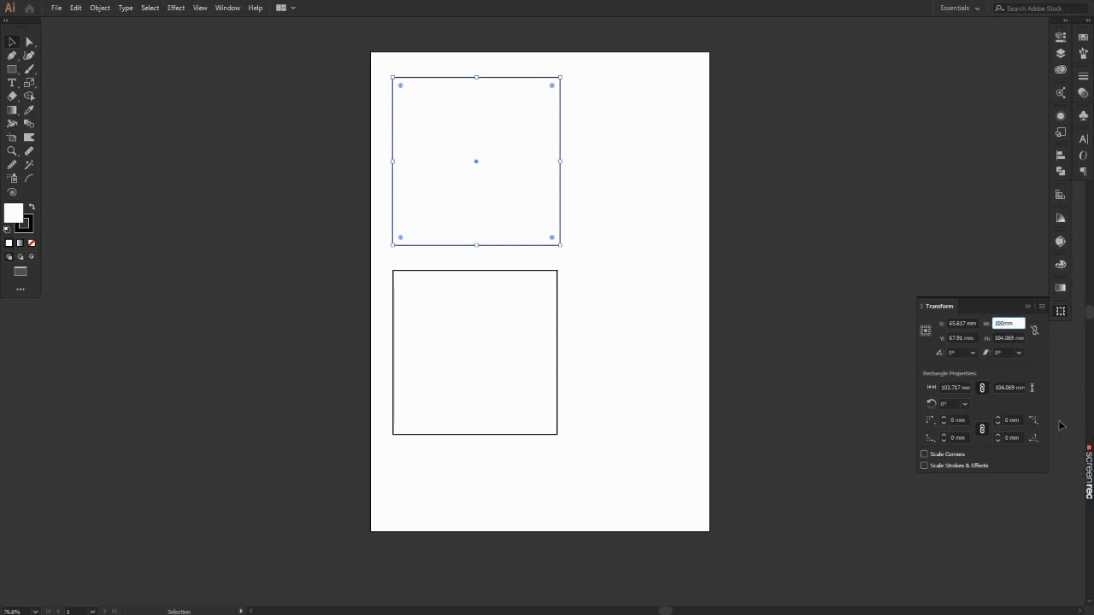
{"action": "left_click", "coordinate": [1014, 338]}
{"action": "type", "text": "10"}
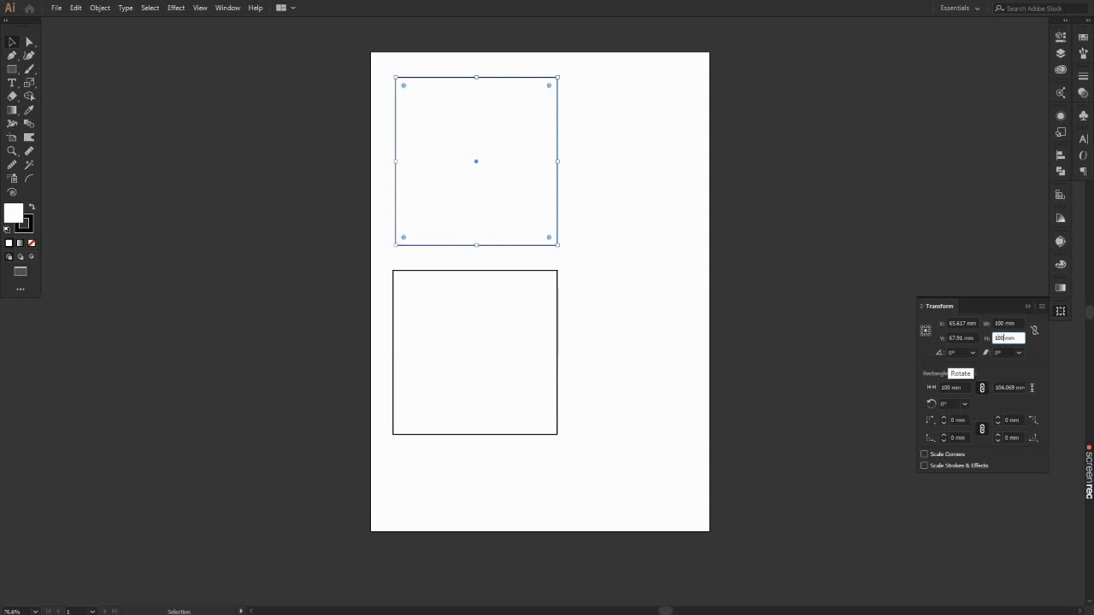
{"action": "key", "text": "Return"}
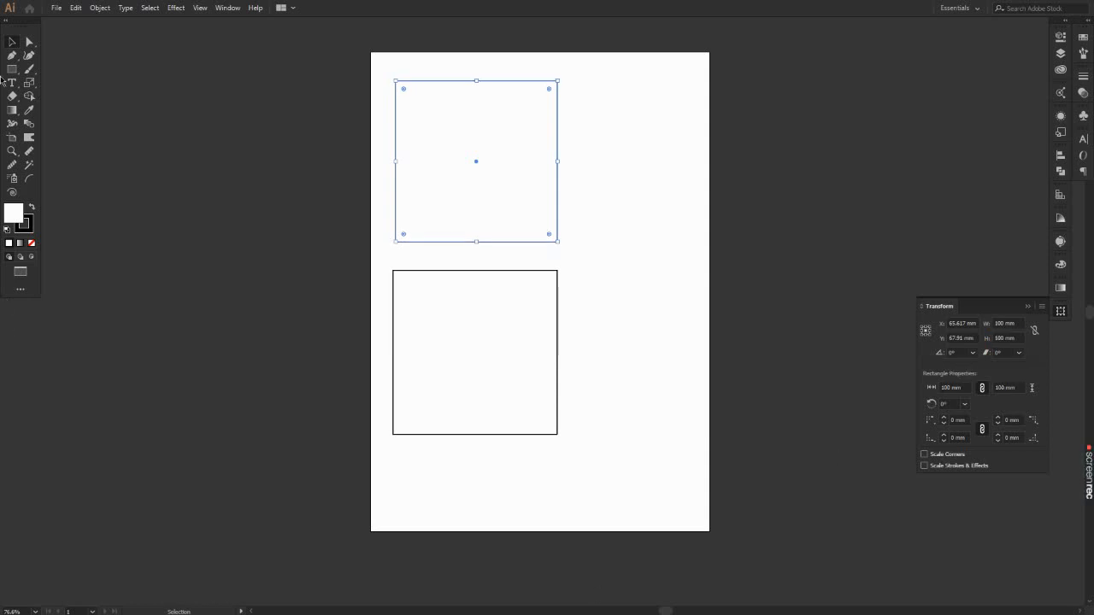
Step: Move the upper square toward the page's right and slightly up, centering it at about X 99 mm, Y 62 mm
{"action": "left_click", "coordinate": [12, 45]}
{"action": "left_click", "coordinate": [213, 94]}
{"action": "left_click_drag", "start_coordinate": [295, 116], "coordinate": [547, 157]}
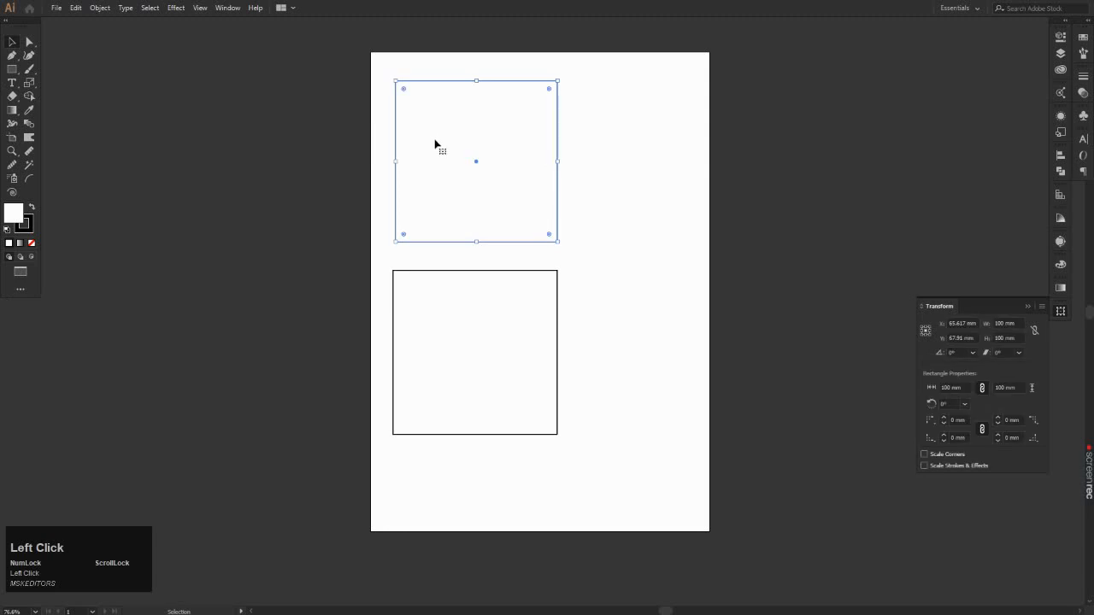
{"action": "left_click_drag", "start_coordinate": [474, 165], "coordinate": [529, 157]}
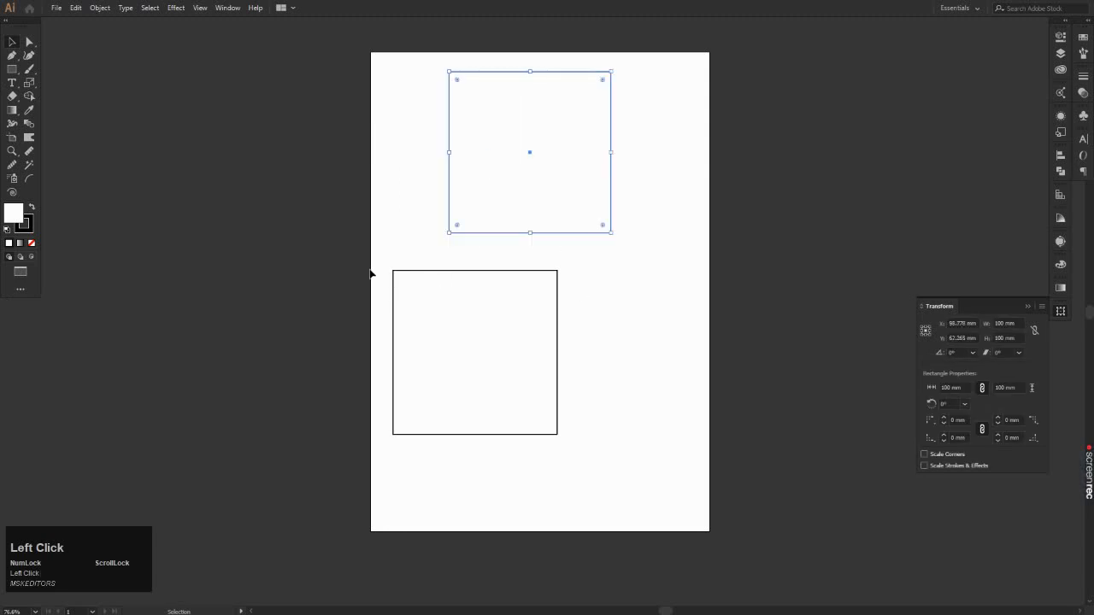
Step: Marquee-select the lower square and the upper square in turn, clearing the selection after each
{"action": "left_click_drag", "start_coordinate": [371, 244], "coordinate": [447, 344]}
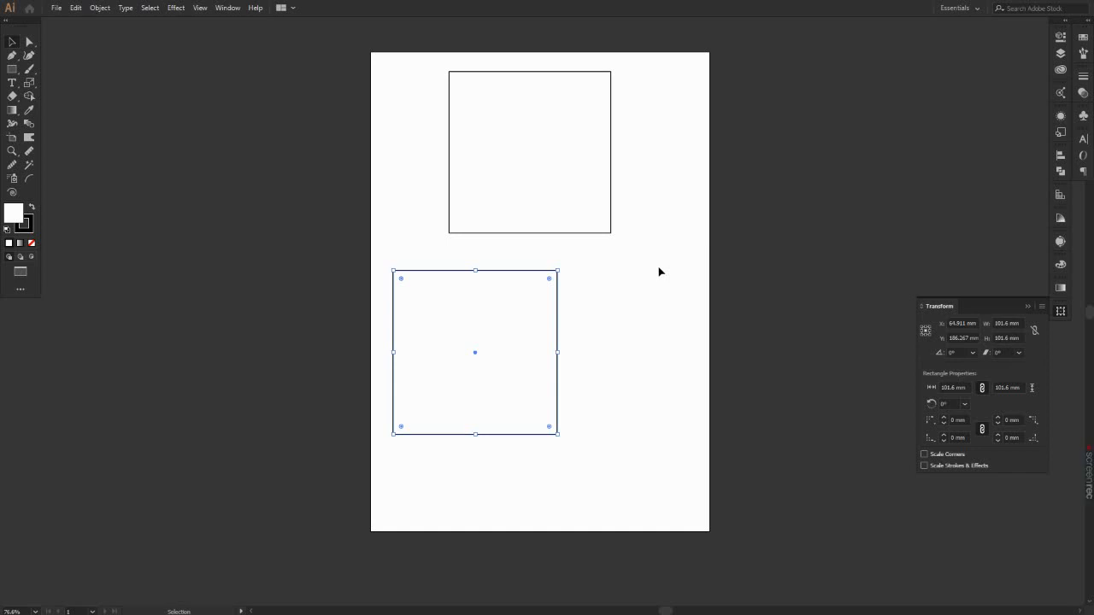
{"action": "left_click", "coordinate": [324, 233]}
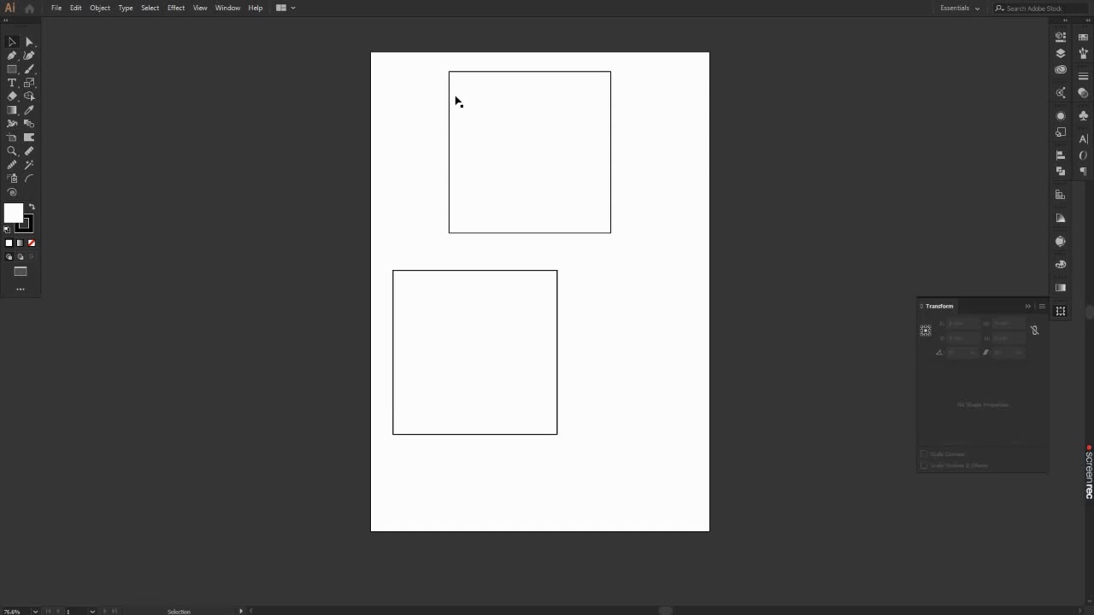
{"action": "left_click", "coordinate": [389, 45]}
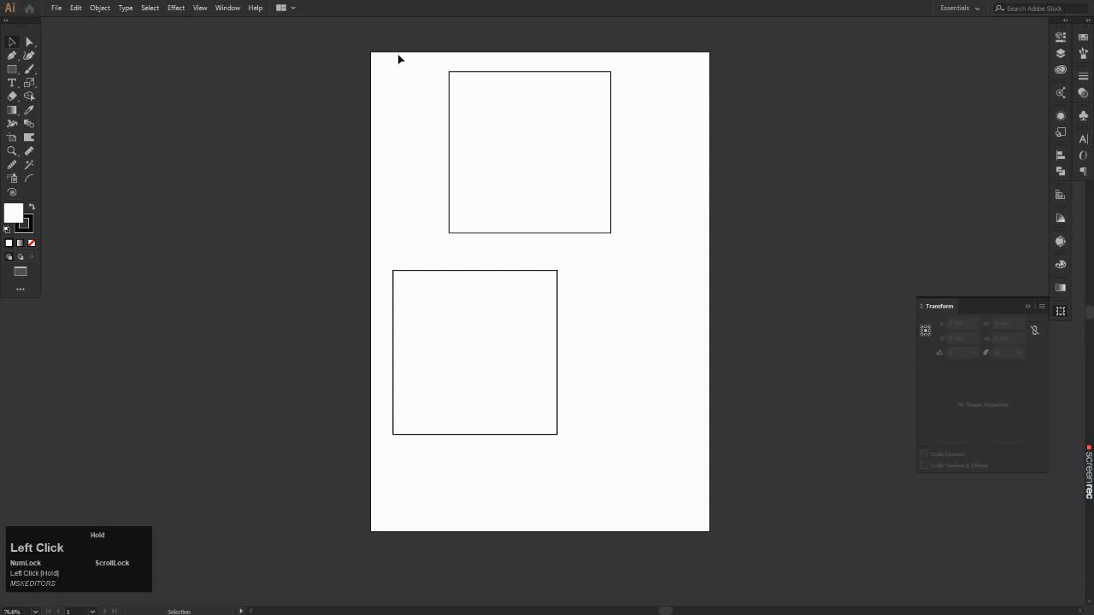
{"action": "left_click_drag", "start_coordinate": [418, 81], "coordinate": [457, 84]}
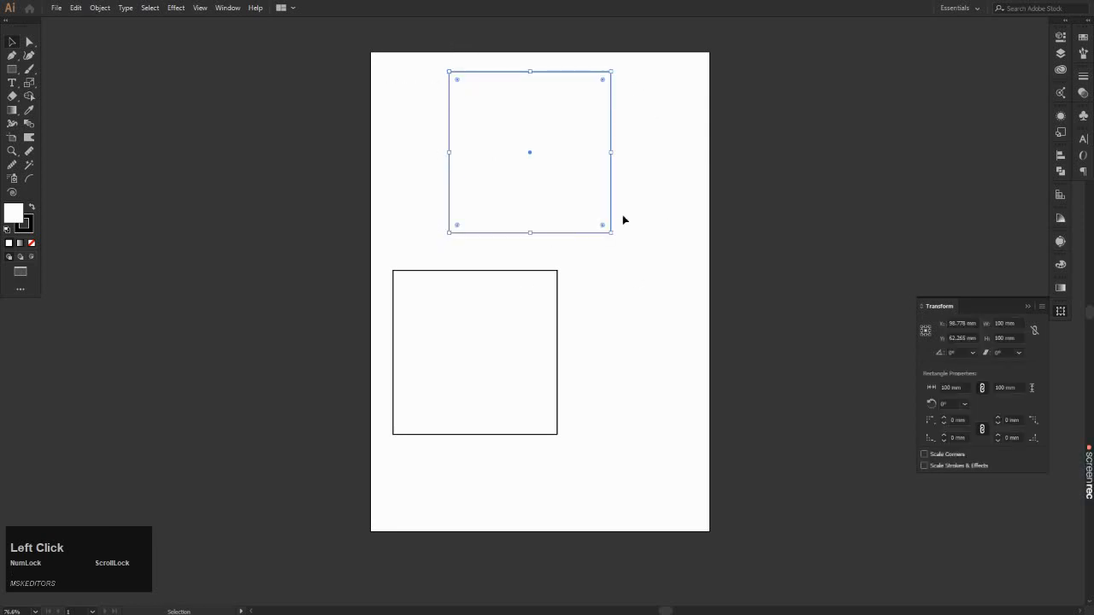
{"action": "left_click", "coordinate": [272, 196]}
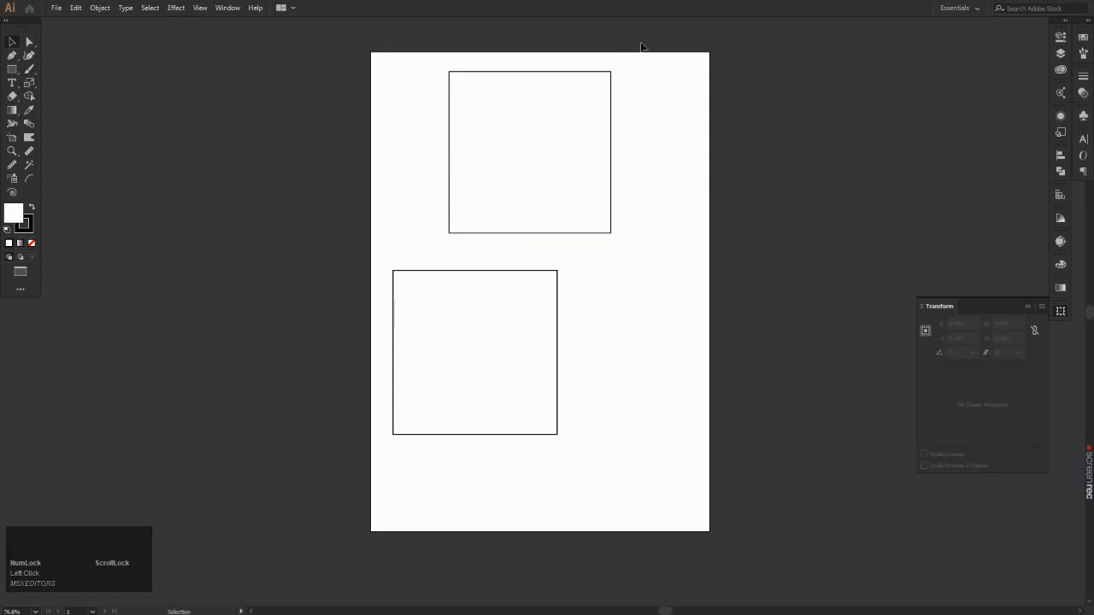
Step: Marquee-select both squares together three times, starting from different areas around them, and clear each selection
{"action": "left_click_drag", "start_coordinate": [659, 47], "coordinate": [310, 526]}
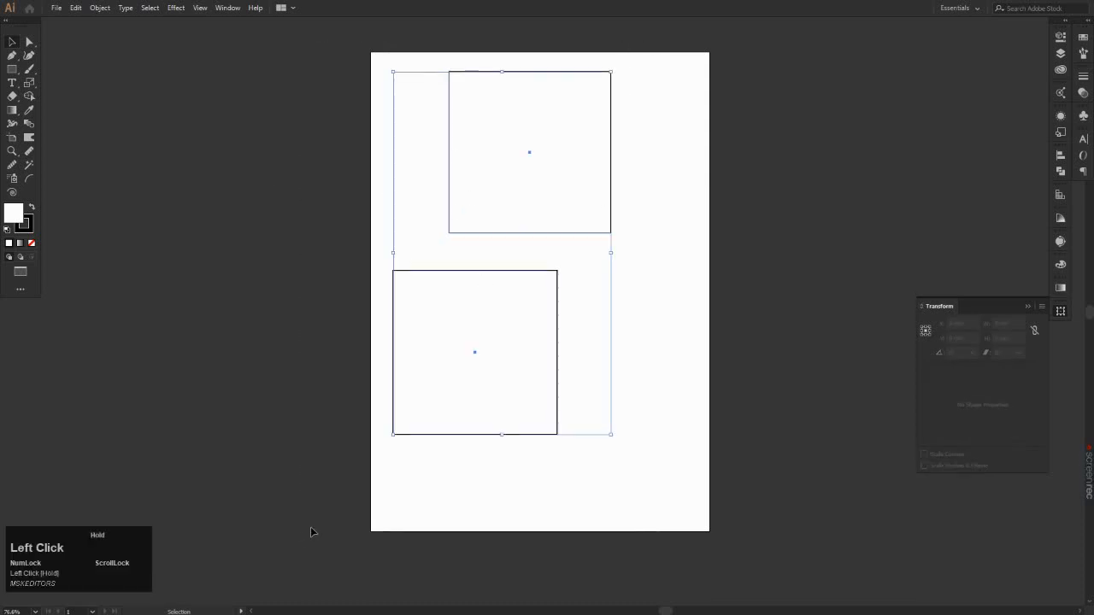
{"action": "left_click", "coordinate": [289, 303]}
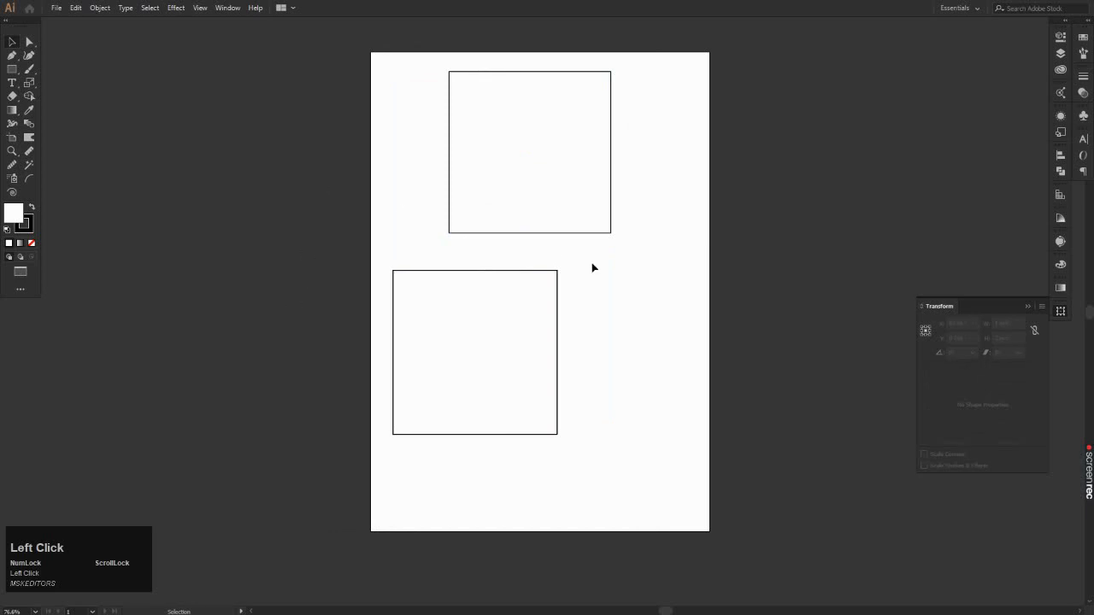
{"action": "left_click_drag", "start_coordinate": [325, 203], "coordinate": [514, 334]}
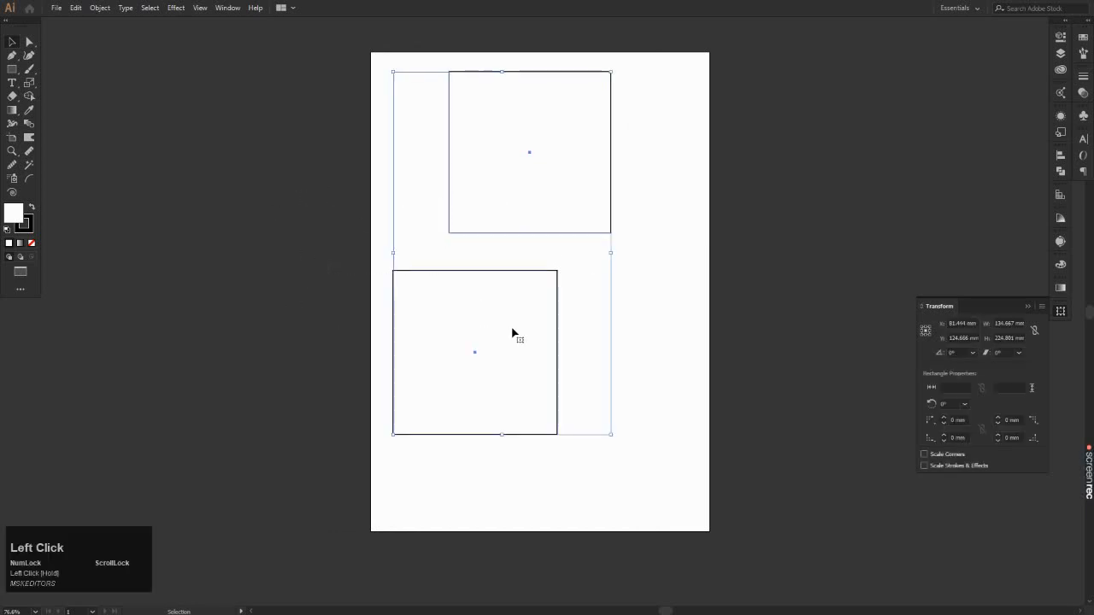
{"action": "left_click", "coordinate": [303, 241]}
{"action": "left_click_drag", "start_coordinate": [318, 203], "coordinate": [575, 303]}
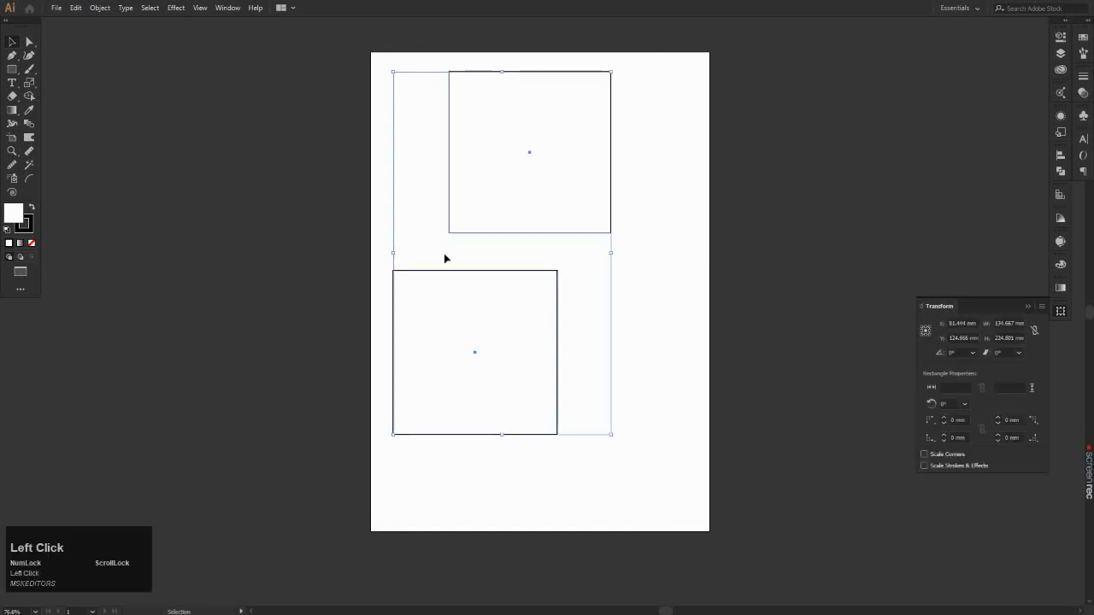
{"action": "left_click", "coordinate": [588, 325]}
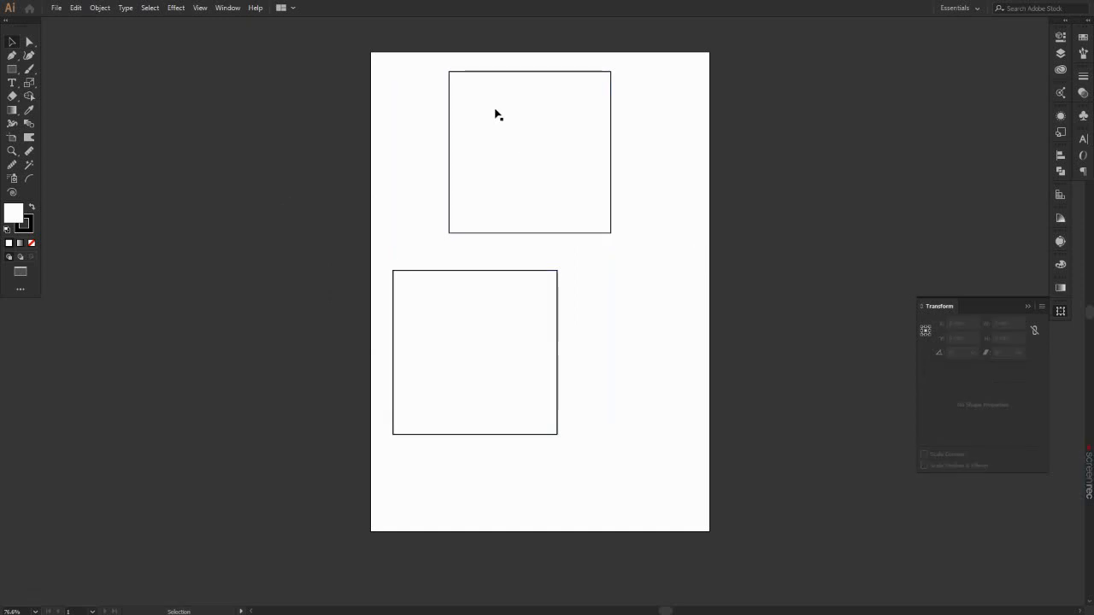
Step: Move the upper square left to about X 75 mm, Y 64 mm, and delete the lower square
{"action": "left_click", "coordinate": [516, 70]}
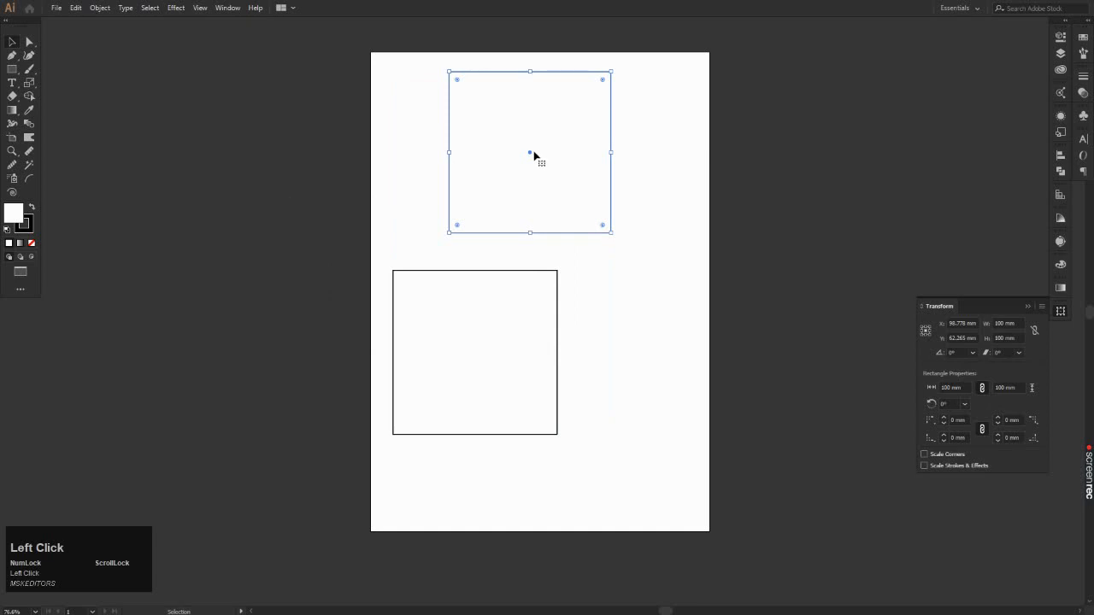
{"action": "left_click_drag", "start_coordinate": [530, 154], "coordinate": [492, 157]}
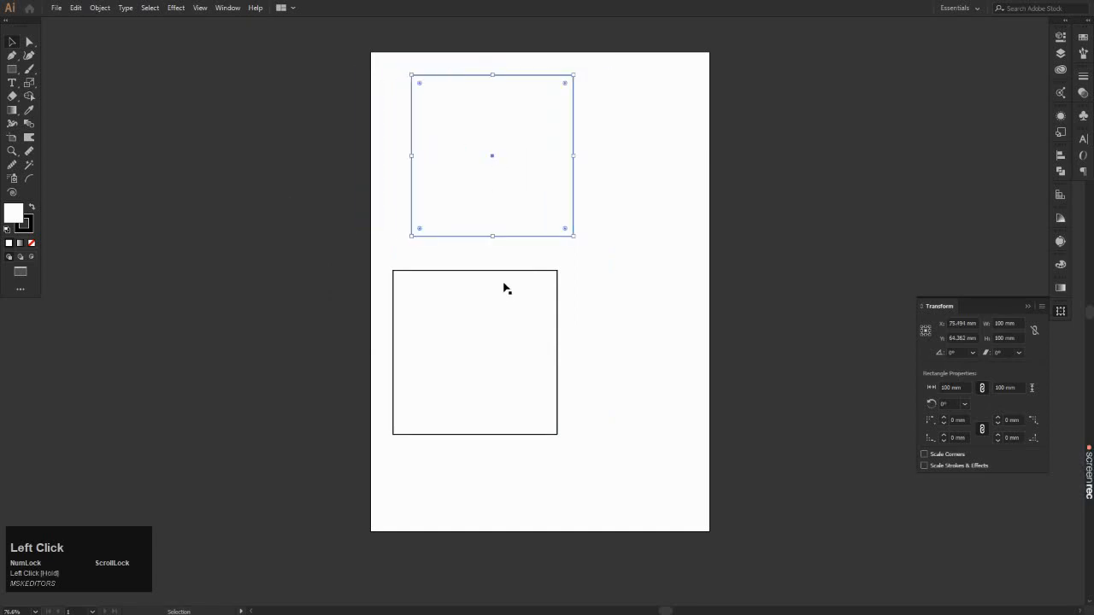
{"action": "left_click", "coordinate": [501, 300]}
{"action": "key", "text": "Delete"}
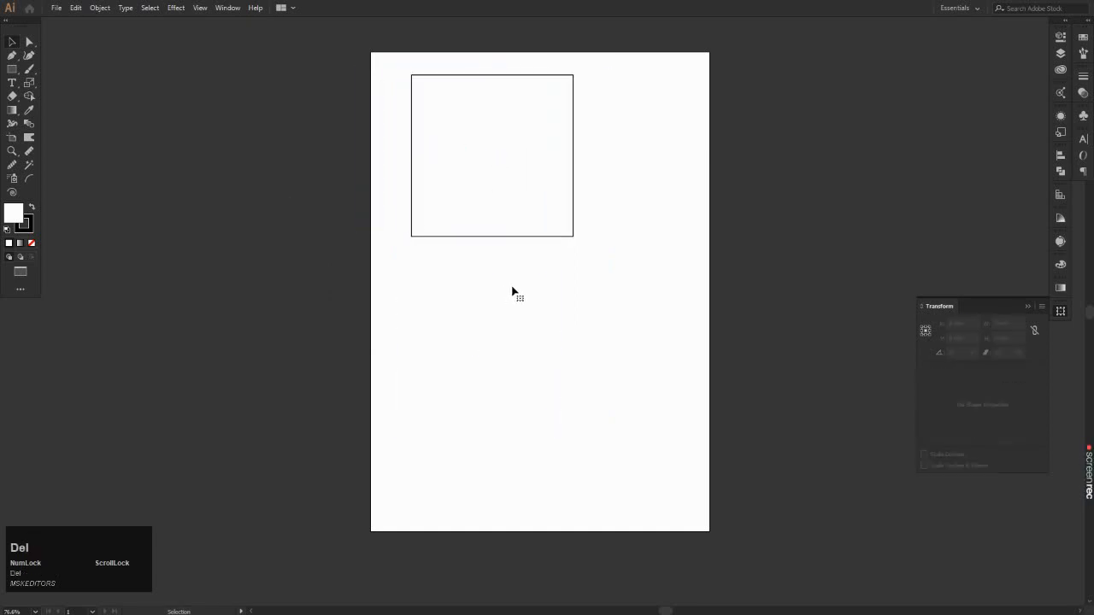
Step: Move the remaining square down to the page's middle, at about X 95 mm, Y 162 mm, and deselect it
{"action": "left_click", "coordinate": [501, 154]}
{"action": "left_click_drag", "start_coordinate": [501, 154], "coordinate": [523, 318]}
{"action": "left_click", "coordinate": [486, 142]}
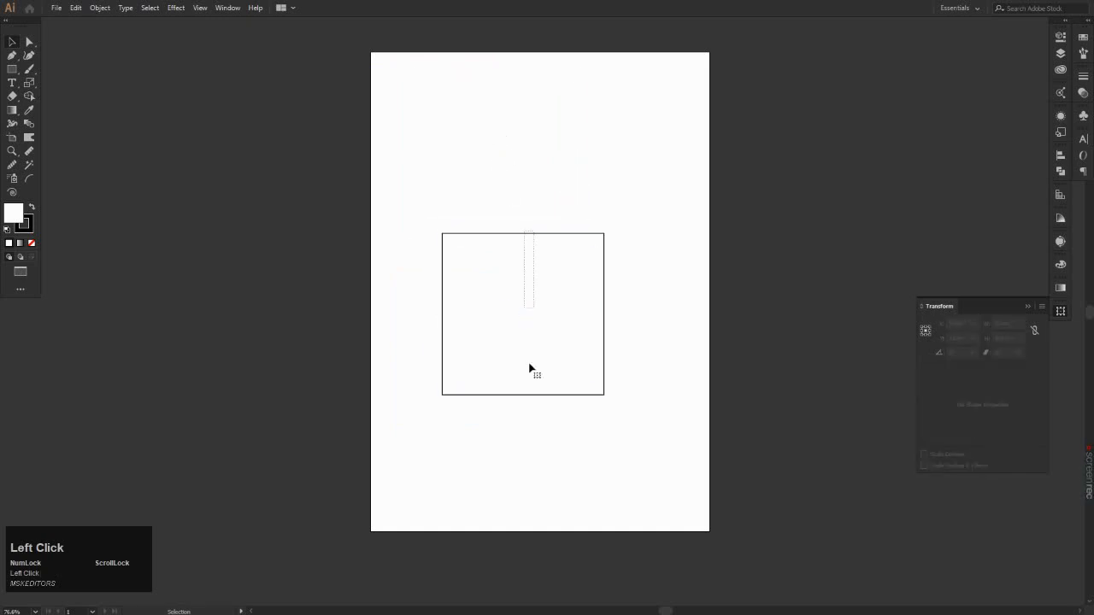
Step: Select the square again and scale it proportionally from its upper-right corner to about 102 mm per side
{"action": "left_click", "coordinate": [530, 366]}
{"action": "left_click", "coordinate": [475, 133]}
{"action": "left_click", "coordinate": [479, 306]}
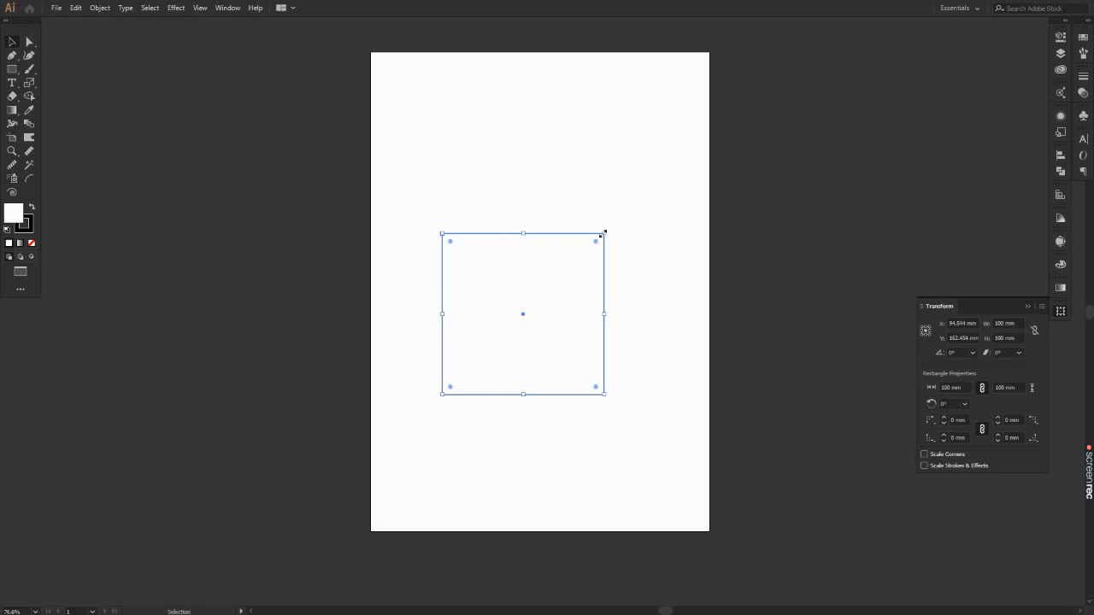
{"action": "mouse_move", "coordinate": [604, 230]}
{"action": "left_mouse_down"}
{"action": "mouse_move", "coordinate": [716, 114]}
{"action": "mouse_move", "coordinate": [607, 232]}
{"action": "left_mouse_up"}
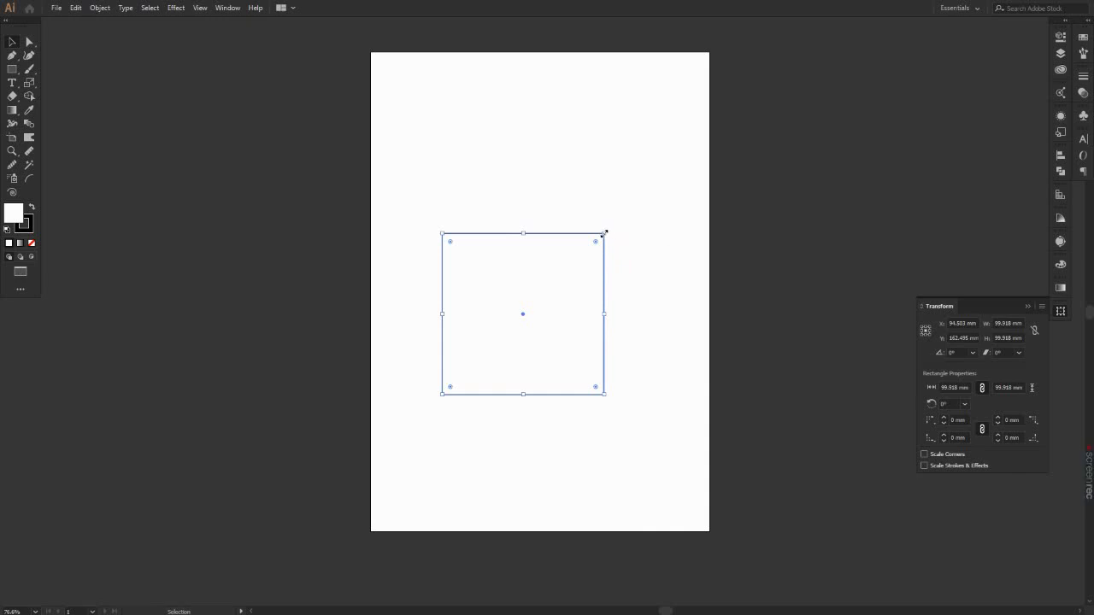
{"action": "left_click_drag", "start_coordinate": [604, 233], "coordinate": [745, 237]}
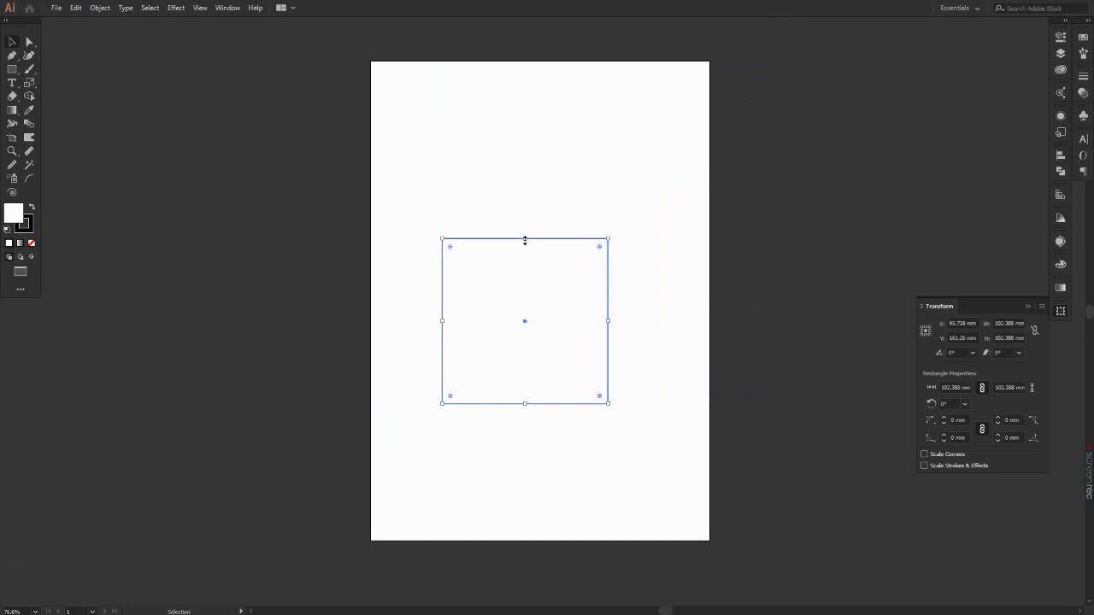
Step: Try stretching the square from its top, right and bottom edges, and undo the three changes
{"action": "left_click_drag", "start_coordinate": [525, 238], "coordinate": [525, 135]}
{"action": "left_click_drag", "start_coordinate": [607, 268], "coordinate": [652, 269]}
{"action": "left_click_drag", "start_coordinate": [547, 411], "coordinate": [549, 442]}
{"action": "key", "text": "ctrl+z"}
{"action": "key", "text": "ctrl+z"}
{"action": "key", "text": "ctrl+z"}
Step: Rotate the square around its center until it stands on one corner like a diamond, and deselect it
{"action": "left_click_drag", "start_coordinate": [611, 233], "coordinate": [520, 447]}
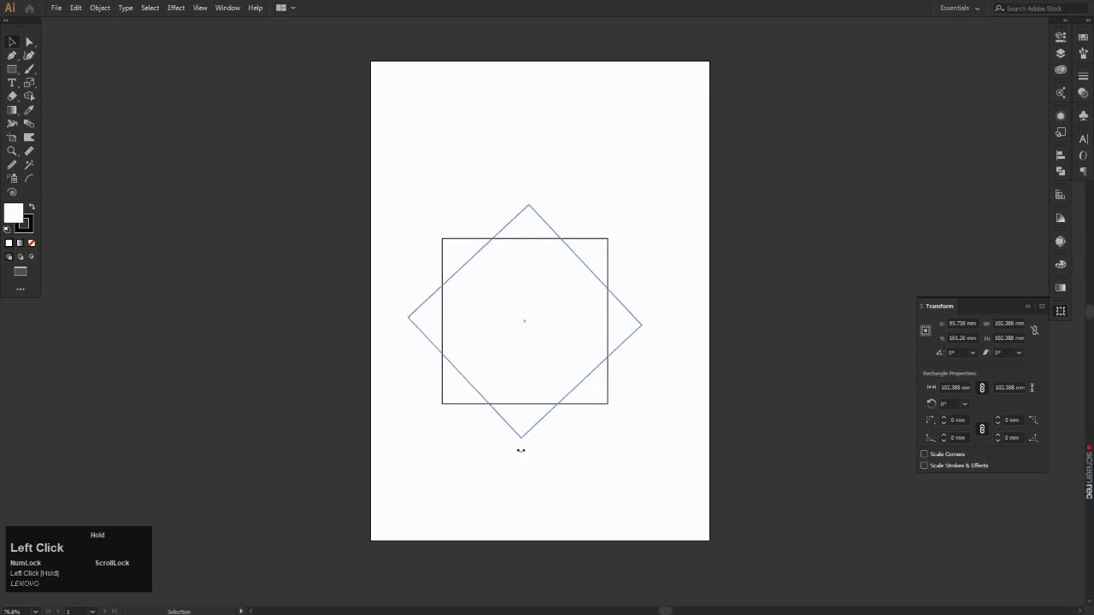
{"action": "left_click", "coordinate": [572, 422]}
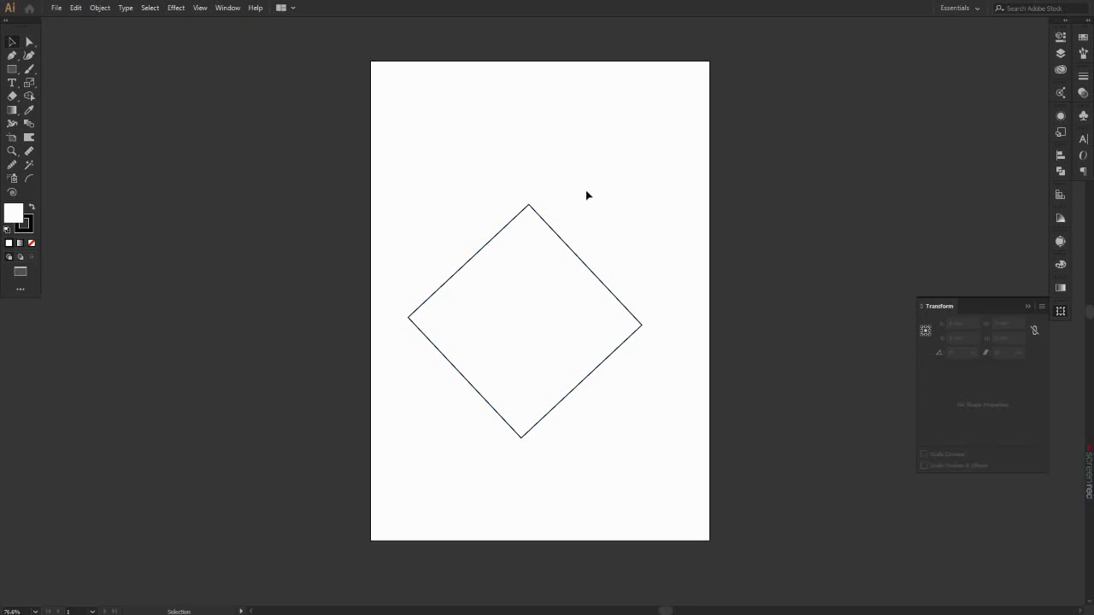
Step: Move the diamond just off the page's left edge, place a pasted copy beyond the right edge, and deselect it
{"action": "left_click_drag", "start_coordinate": [600, 179], "coordinate": [362, 460]}
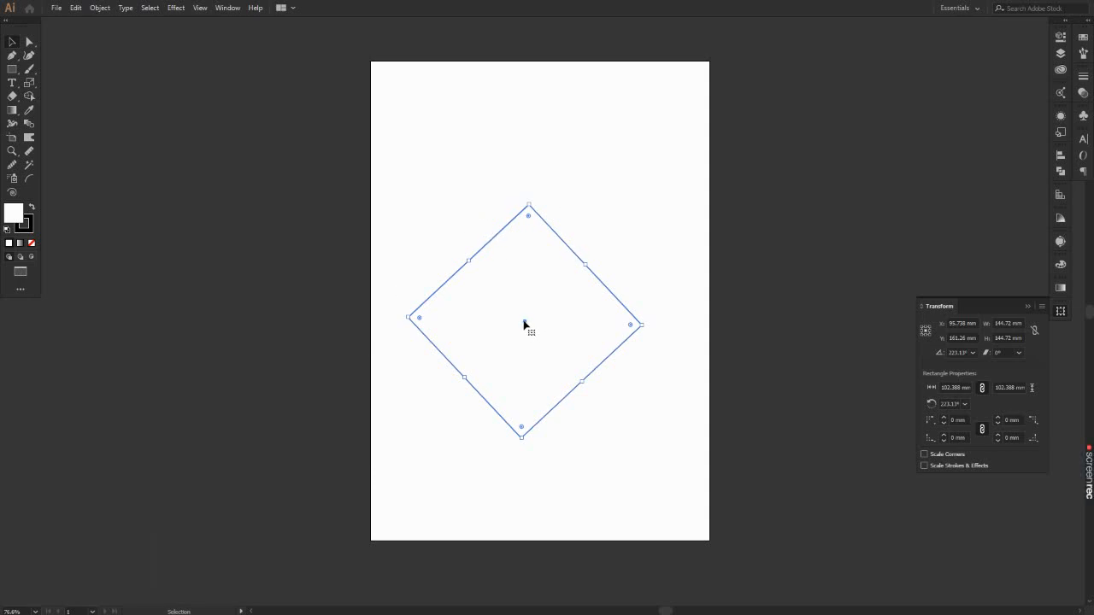
{"action": "left_click_drag", "start_coordinate": [524, 321], "coordinate": [255, 278]}
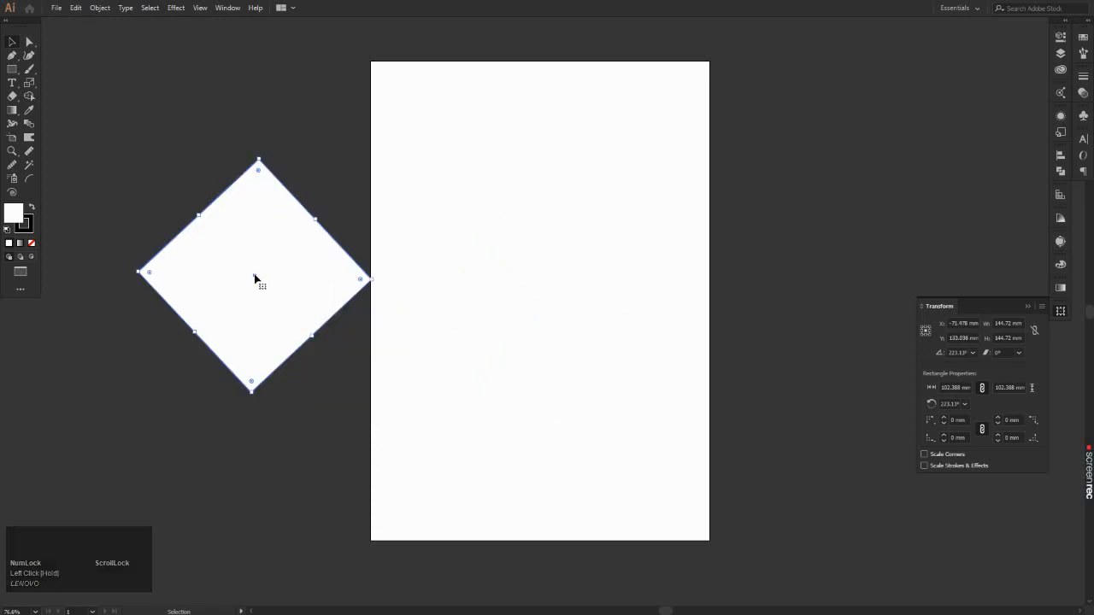
{"action": "left_click", "coordinate": [237, 253], "text": "ctrl"}
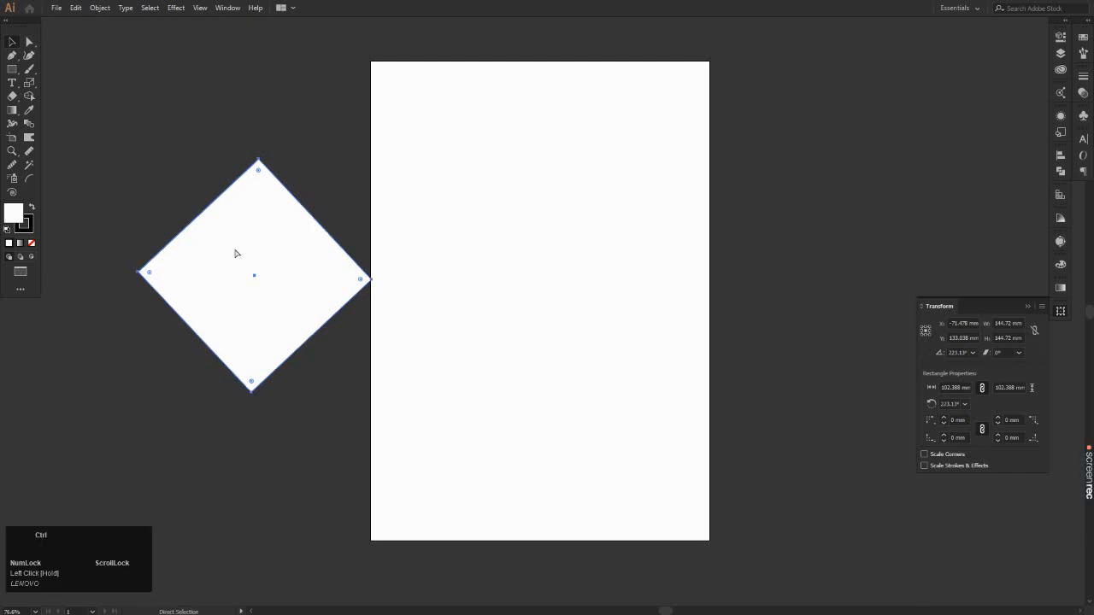
{"action": "key", "text": "ctrl+c"}
{"action": "key", "text": "ctrl+v"}
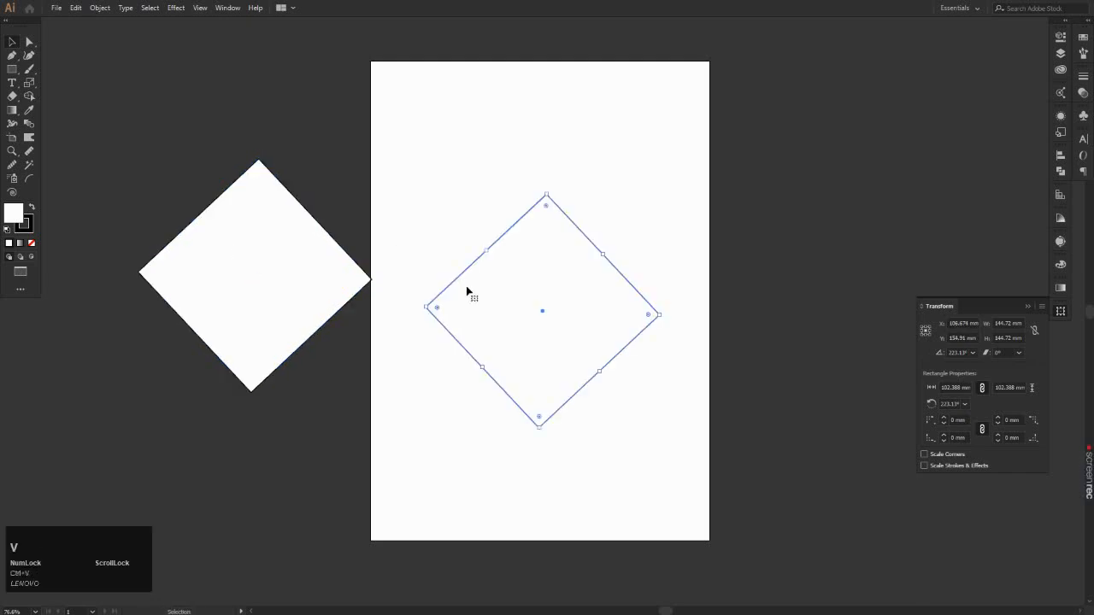
{"action": "left_click_drag", "start_coordinate": [544, 315], "coordinate": [826, 295]}
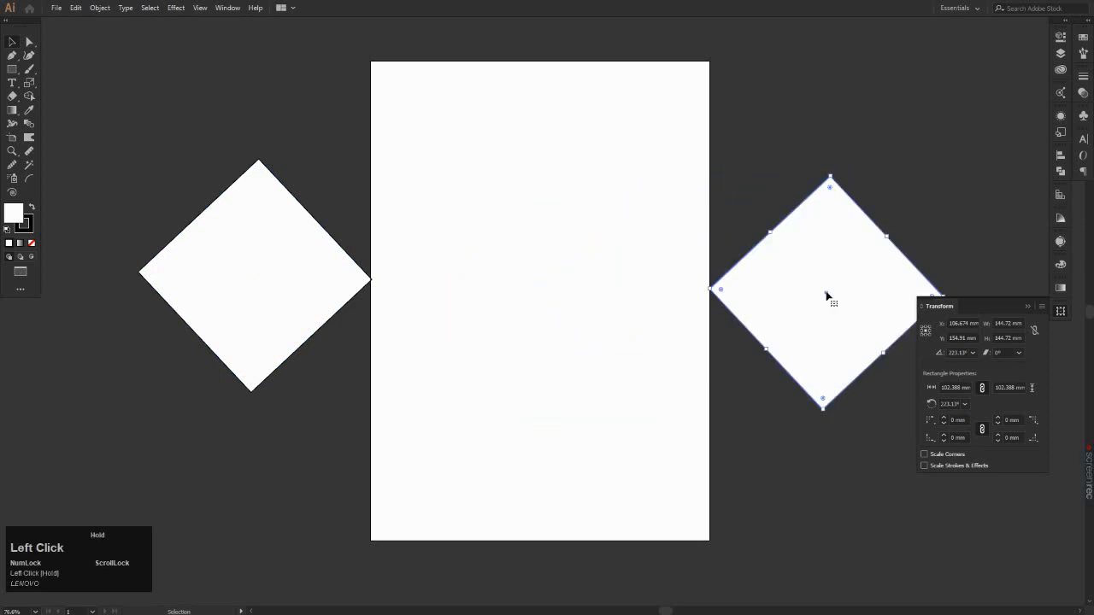
{"action": "left_click", "coordinate": [787, 150]}
Step: Copy and paste the diamond at the page's left edge, and place the new copy diagonally below-left of it
{"action": "left_click", "coordinate": [207, 269]}
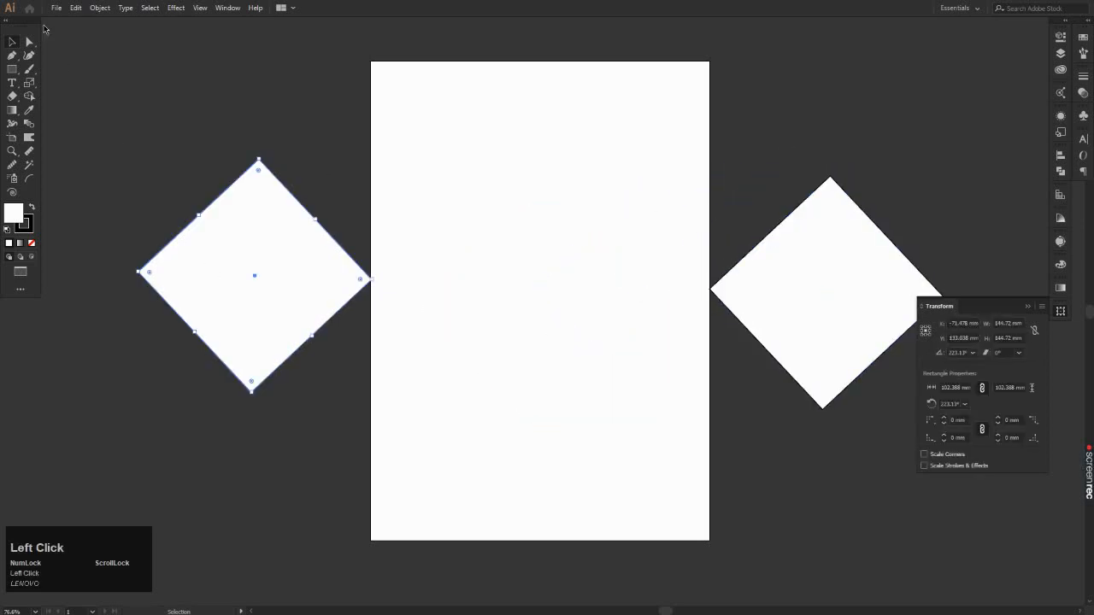
{"action": "left_click", "coordinate": [75, 9]}
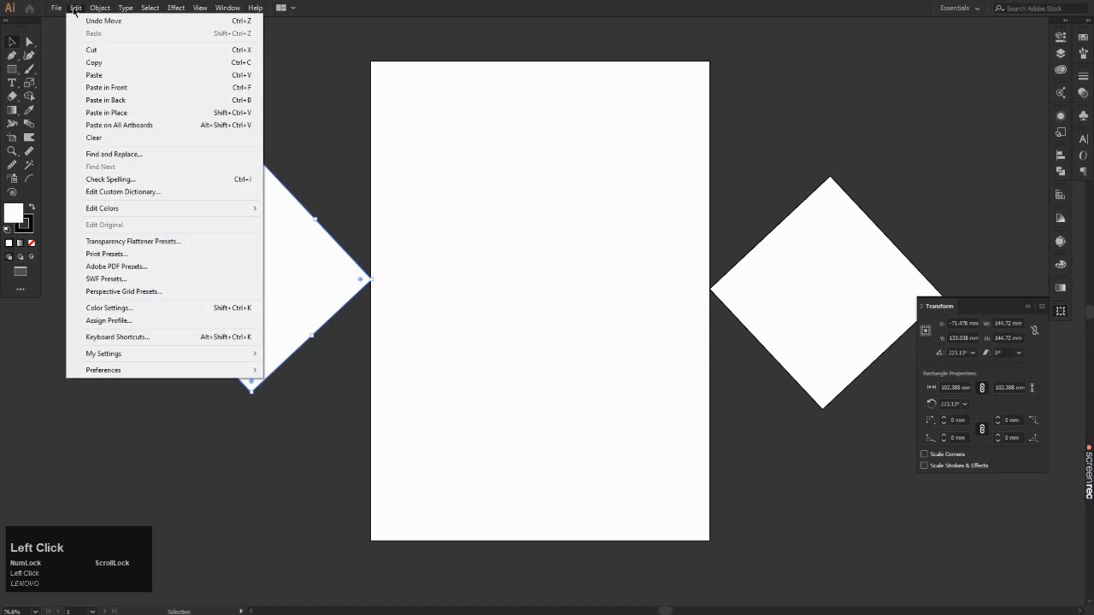
{"action": "left_click", "coordinate": [94, 62]}
{"action": "left_click", "coordinate": [76, 9]}
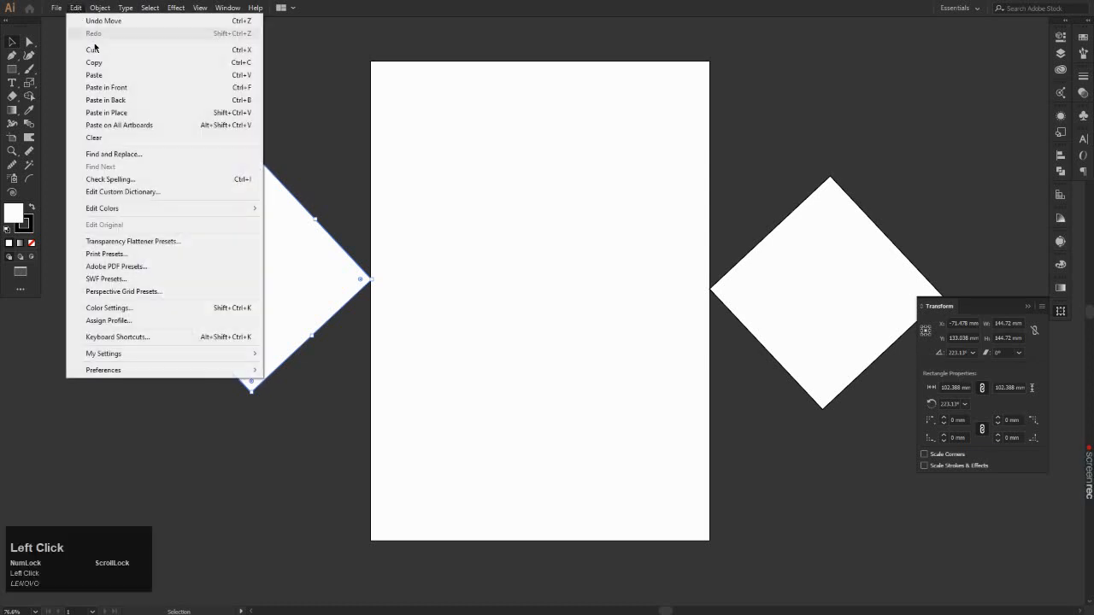
{"action": "left_click", "coordinate": [106, 76]}
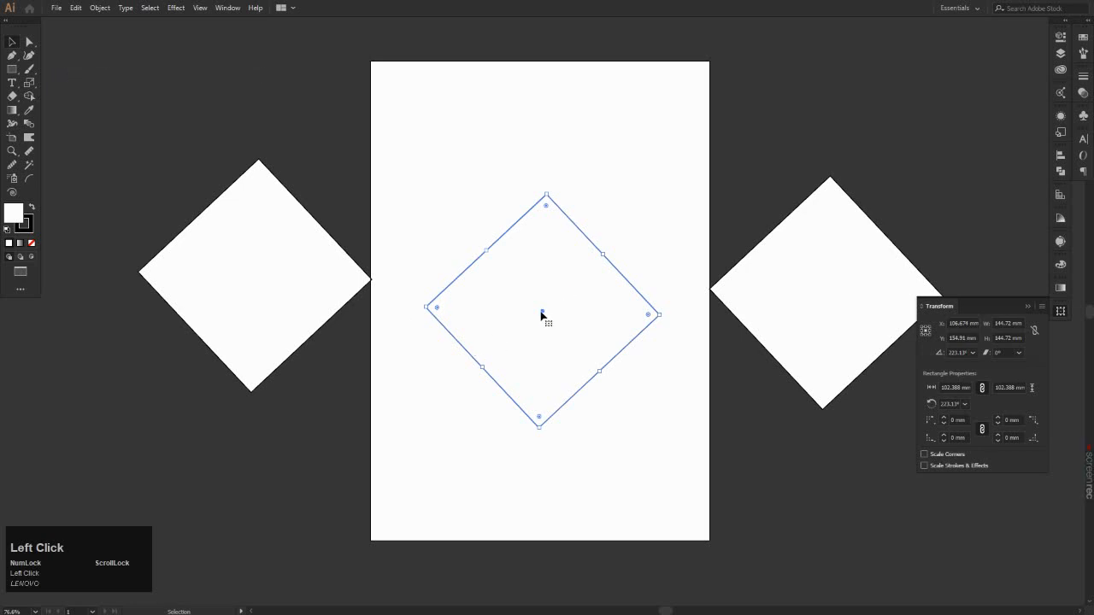
{"action": "left_click_drag", "start_coordinate": [490, 369], "coordinate": [123, 429]}
Step: Duplicate the diamond touching the page's left edge up-left to about X -154 mm, Y 50 mm, and down-right to about X 6 mm, Y 219 mm
{"action": "left_click", "coordinate": [169, 162]}
{"action": "left_click_drag", "start_coordinate": [169, 164], "coordinate": [313, 371]}
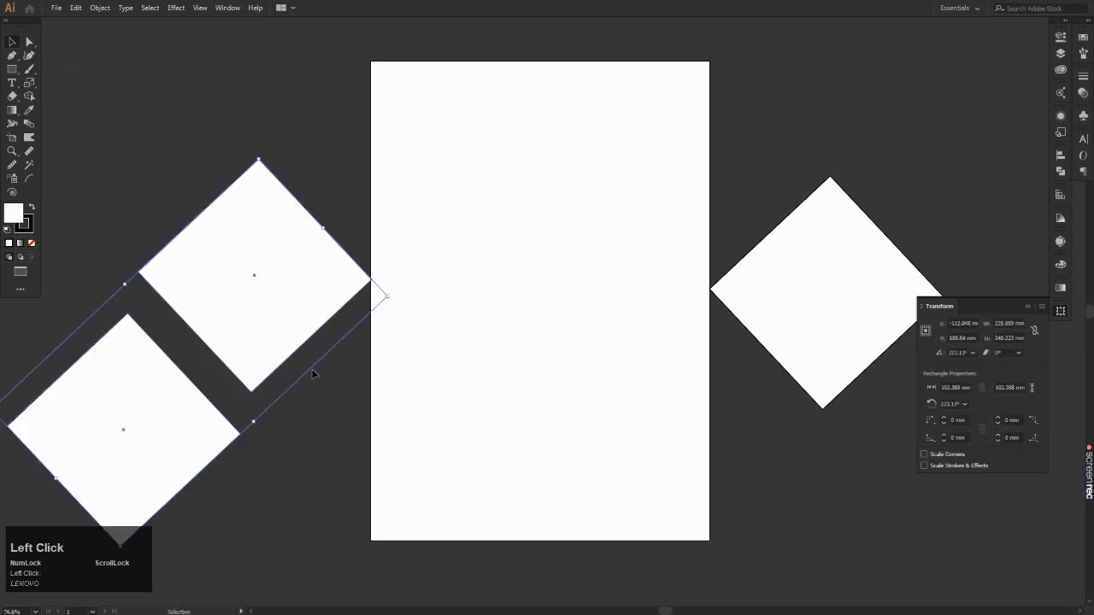
{"action": "left_click", "coordinate": [328, 163]}
{"action": "left_click", "coordinate": [282, 253]}
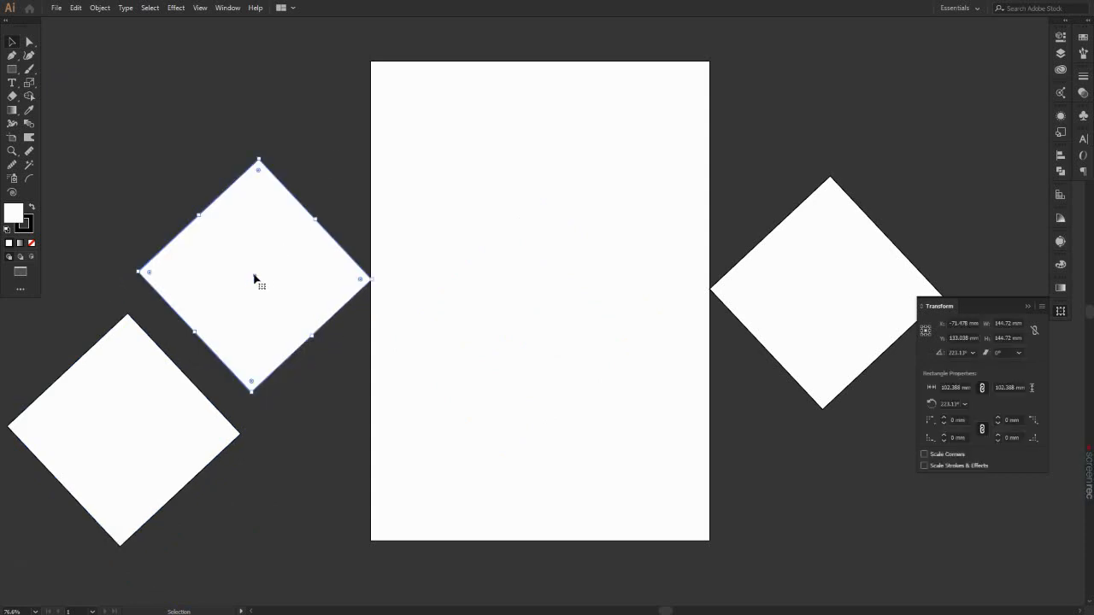
{"action": "left_click", "coordinate": [255, 279]}
{"action": "left_click_drag", "start_coordinate": [255, 280], "coordinate": [255, 280]}
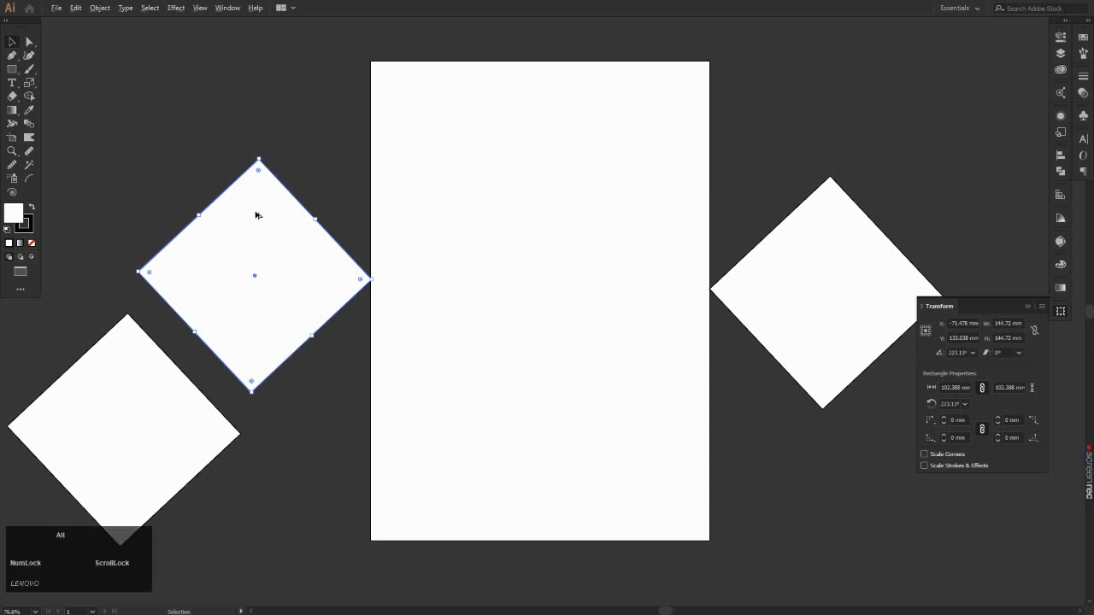
{"action": "left_click_drag", "start_coordinate": [250, 213], "coordinate": [121, 84]}
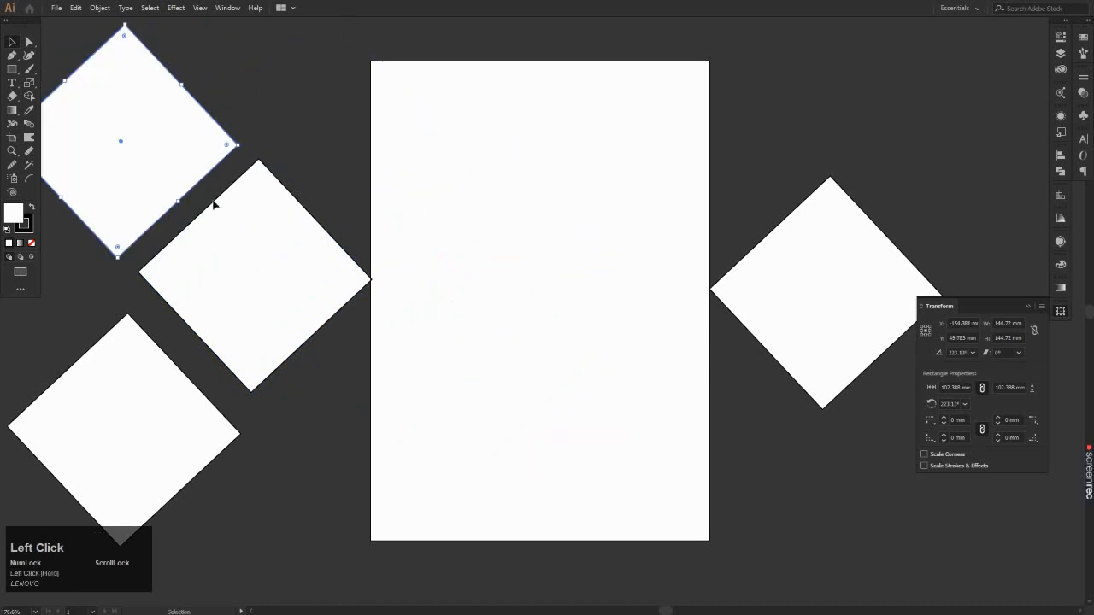
{"action": "left_click", "coordinate": [246, 244]}
{"action": "left_click_drag", "start_coordinate": [247, 244], "coordinate": [374, 383]}
Step: Select all the diamonds on and around the page and delete them
{"action": "scroll", "coordinate": [448, 278], "scroll_direction": "down", "scroll_amount": 3, "text": "alt"}
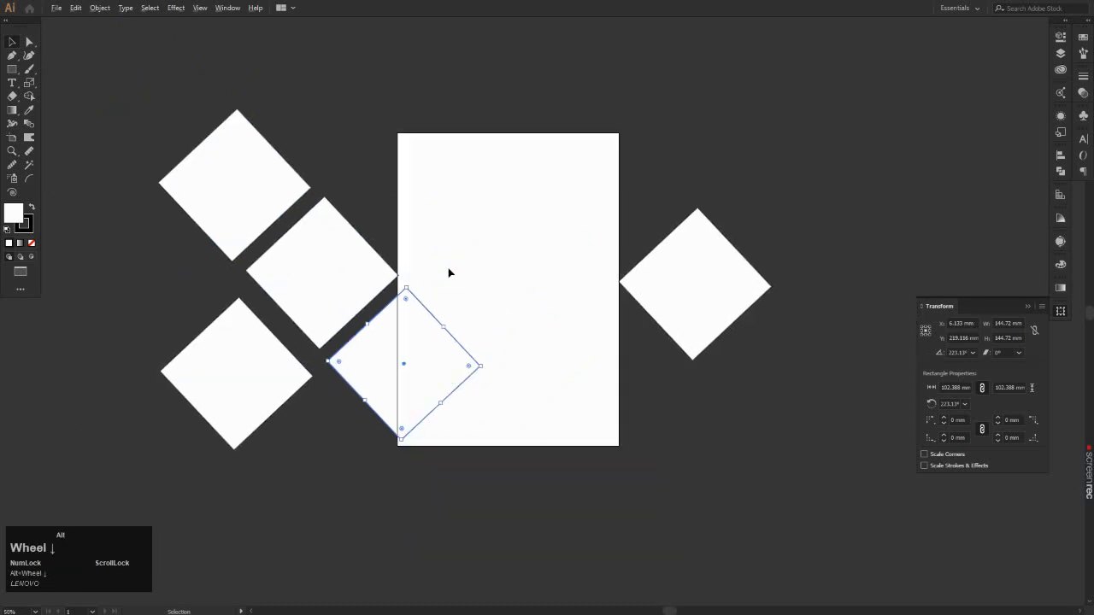
{"action": "left_click_drag", "start_coordinate": [207, 151], "coordinate": [732, 476]}
{"action": "key", "text": "Delete"}
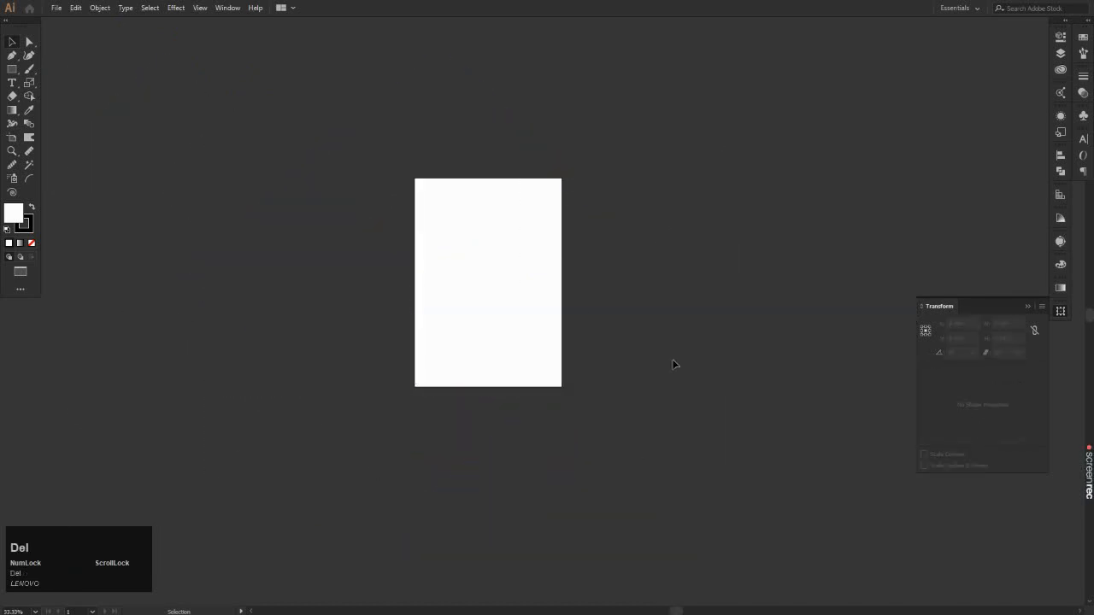
Step: Activate the Rectangle tool and set the fill colour to black (000000)
{"action": "scroll", "coordinate": [611, 207], "scroll_direction": "up", "scroll_amount": 2, "text": "alt"}
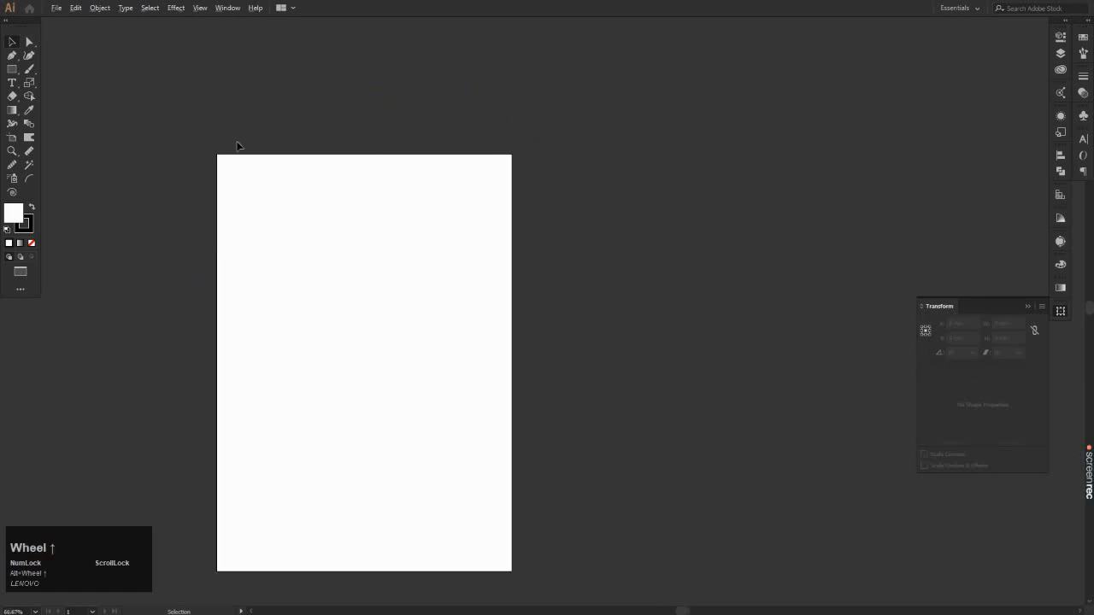
{"action": "scroll", "coordinate": [238, 145], "scroll_direction": "up", "scroll_amount": 2, "text": "alt"}
{"action": "left_click", "coordinate": [12, 69]}
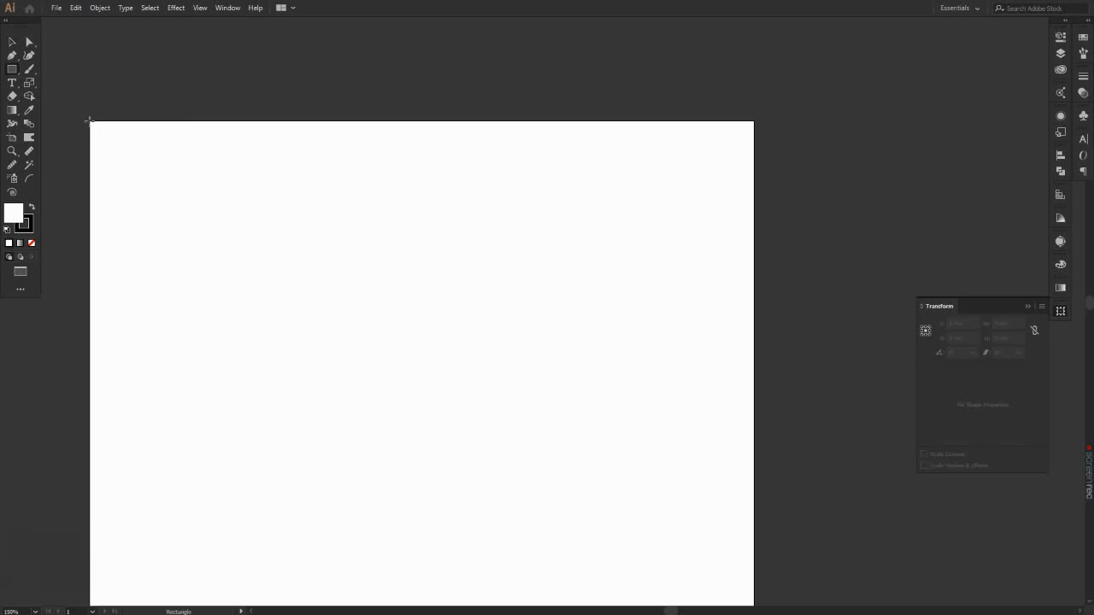
{"action": "double_click", "coordinate": [12, 216]}
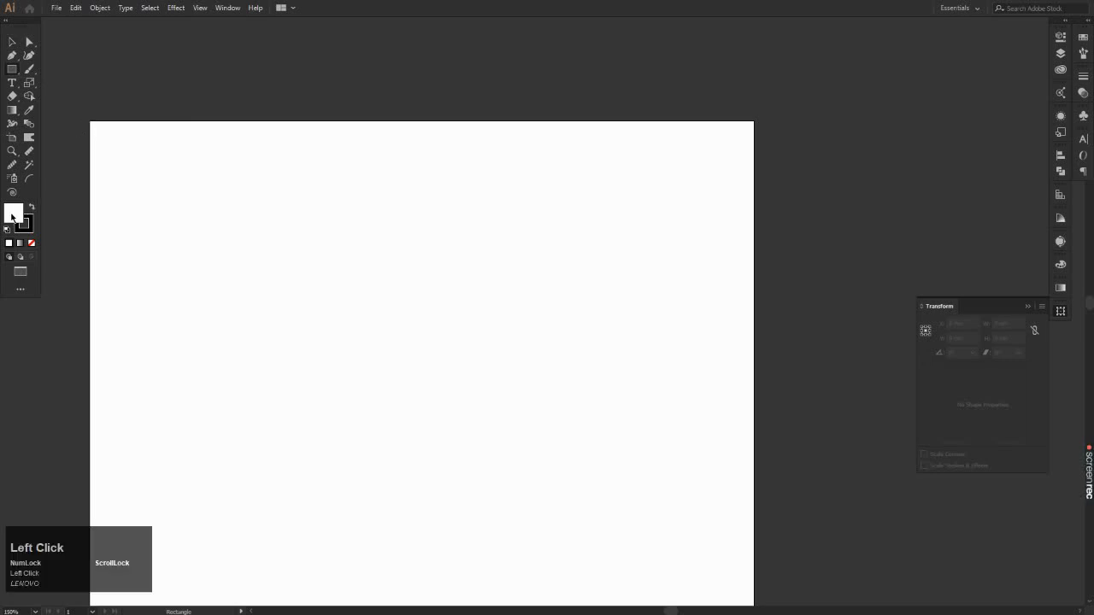
{"action": "type", "text": "000000"}
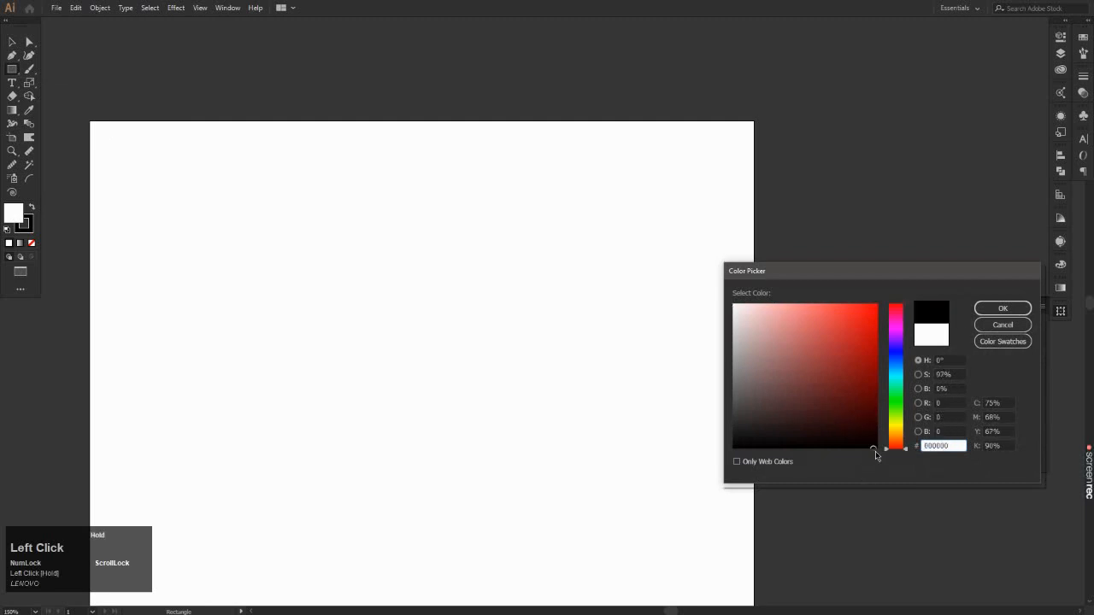
{"action": "left_click", "coordinate": [1002, 308]}
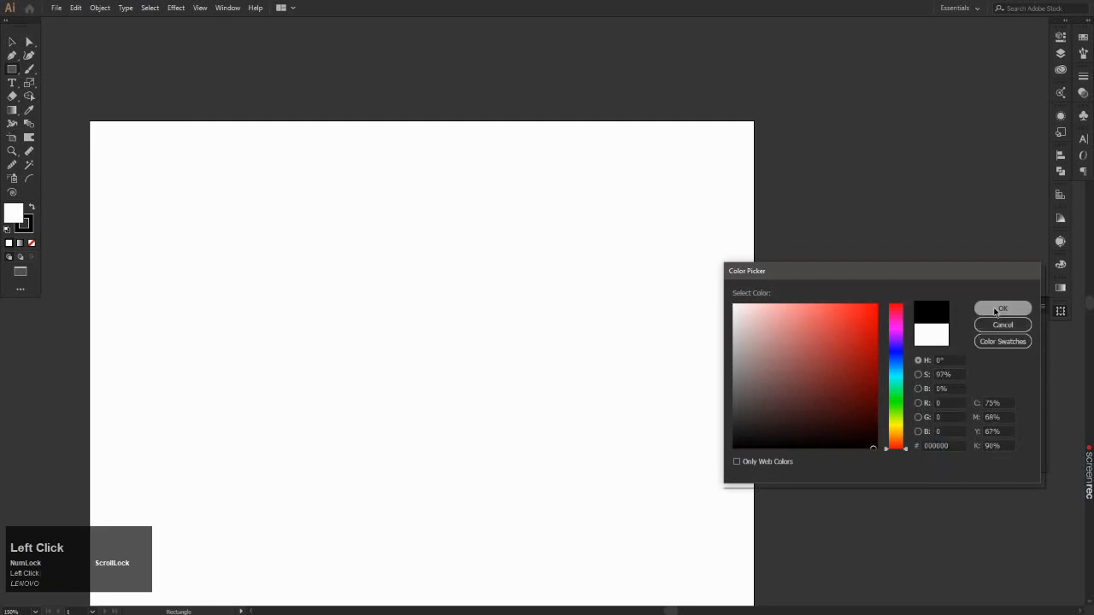
{"action": "double_click", "coordinate": [12, 215]}
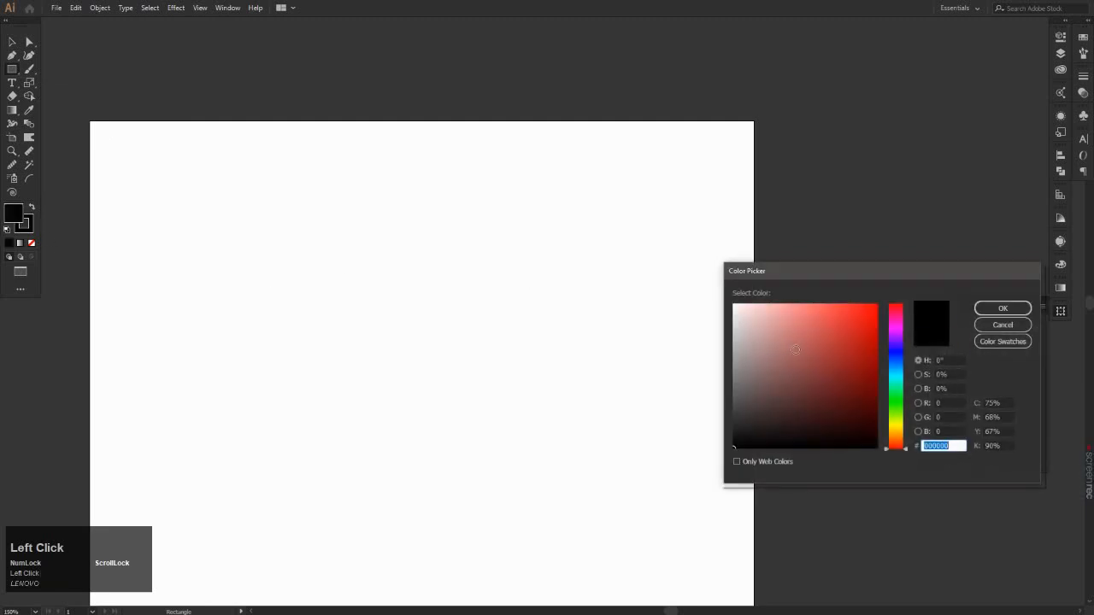
{"action": "left_click", "coordinate": [881, 445]}
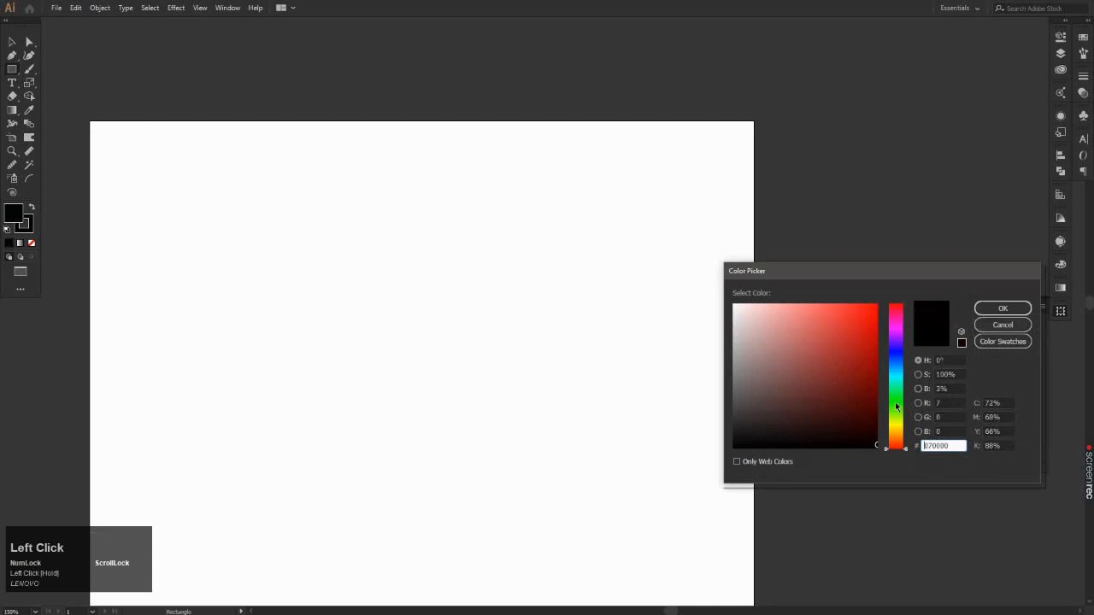
{"action": "left_click", "coordinate": [866, 448]}
{"action": "left_click", "coordinate": [1003, 308]}
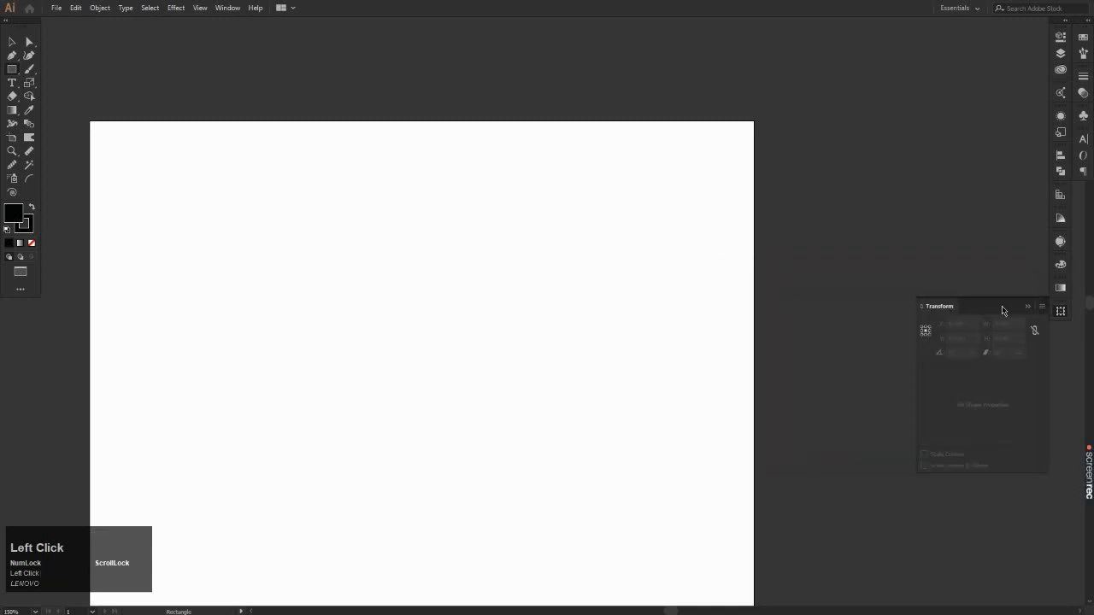
Step: Draw a black square about 32 mm per side in the page's upper-left corner and switch to the Selection Tool
{"action": "scroll", "coordinate": [110, 141], "scroll_direction": "up", "scroll_amount": 1}
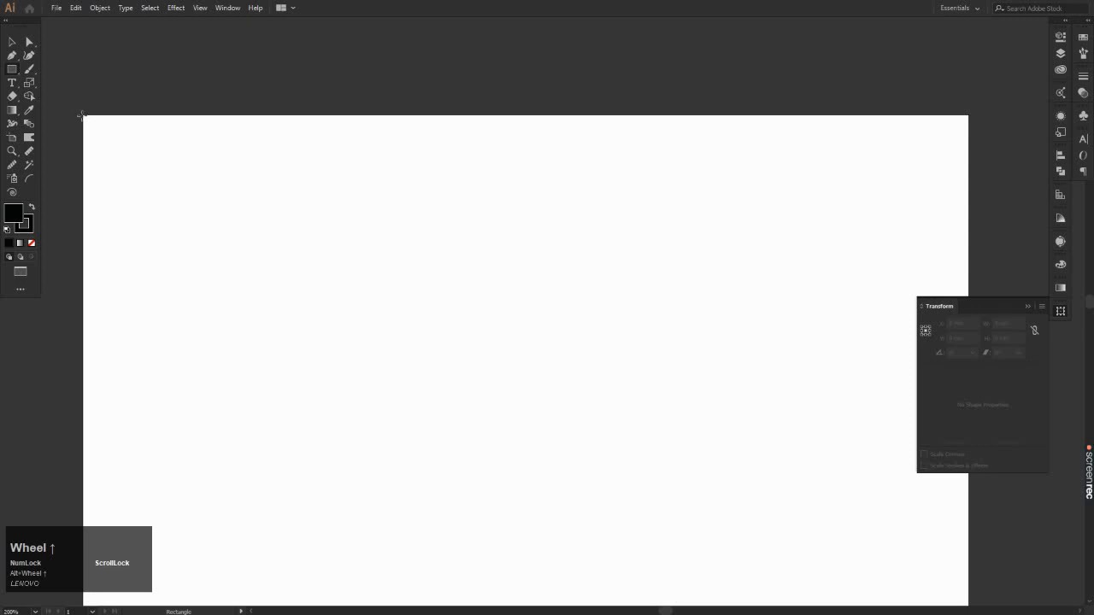
{"action": "mouse_move", "coordinate": [82, 113]}
{"action": "left_mouse_down"}
{"action": "mouse_move", "coordinate": [115, 162]}
{"action": "mouse_move", "coordinate": [214, 253]}
{"action": "mouse_move", "coordinate": [197, 248]}
{"action": "left_mouse_up"}
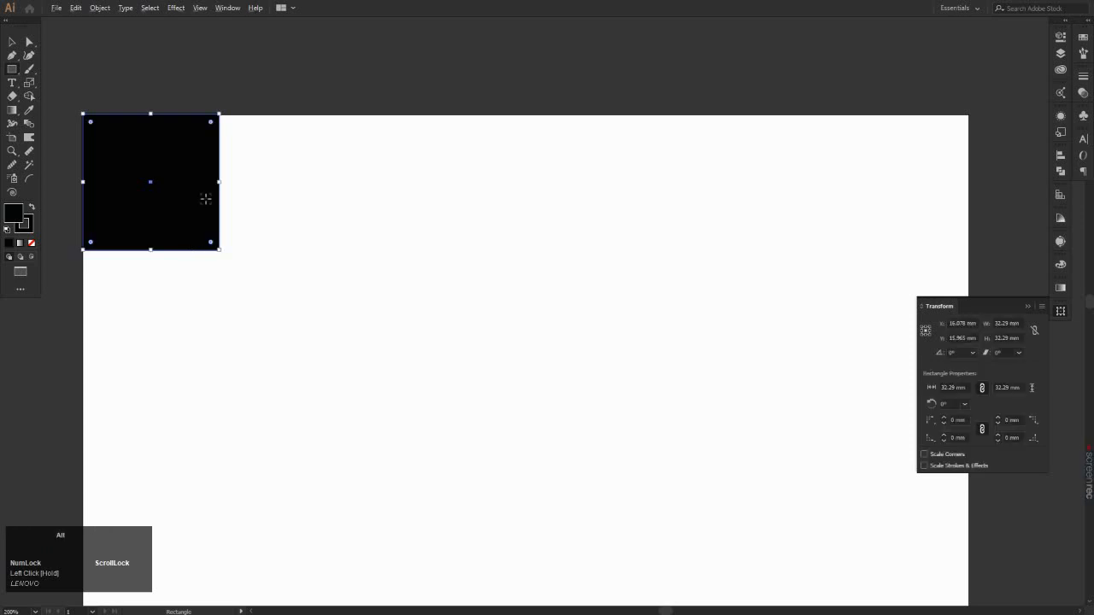
{"action": "scroll", "coordinate": [206, 200], "scroll_direction": "down", "scroll_amount": 1}
{"action": "left_click", "coordinate": [12, 43]}
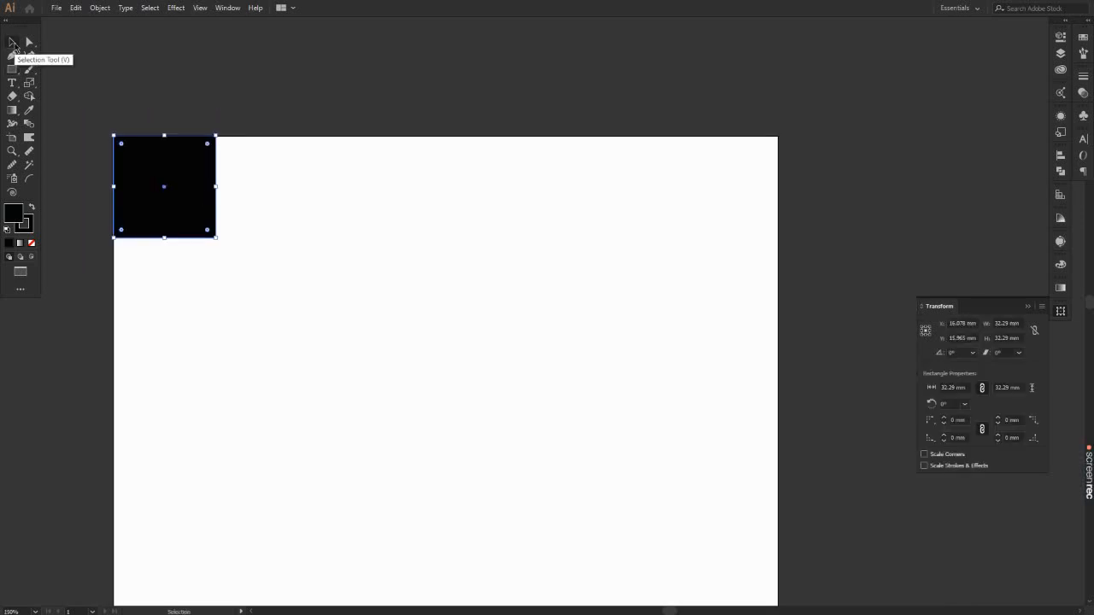
{"action": "scroll", "coordinate": [166, 183], "scroll_direction": "down", "scroll_amount": 1}
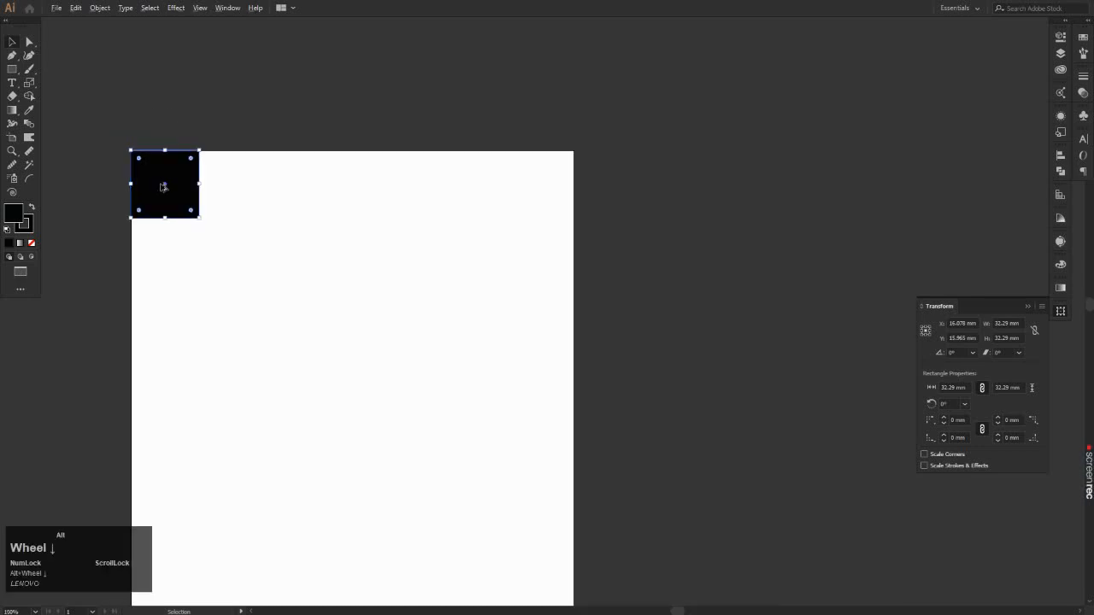
Step: Try duplicating the black square freely to about X 58 mm, Y 21 mm, and undo the copy
{"action": "scroll", "coordinate": [171, 186], "scroll_direction": "up", "scroll_amount": 3}
{"action": "left_click", "coordinate": [181, 188]}
{"action": "left_click_drag", "start_coordinate": [180, 185], "coordinate": [465, 206]}
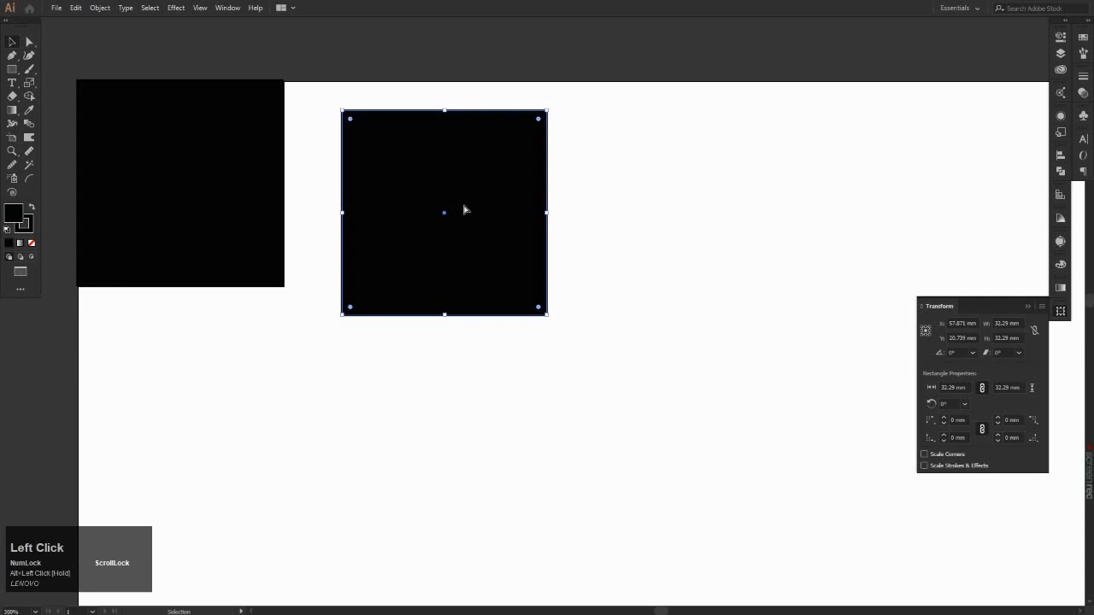
{"action": "key", "text": "ctrl+z"}
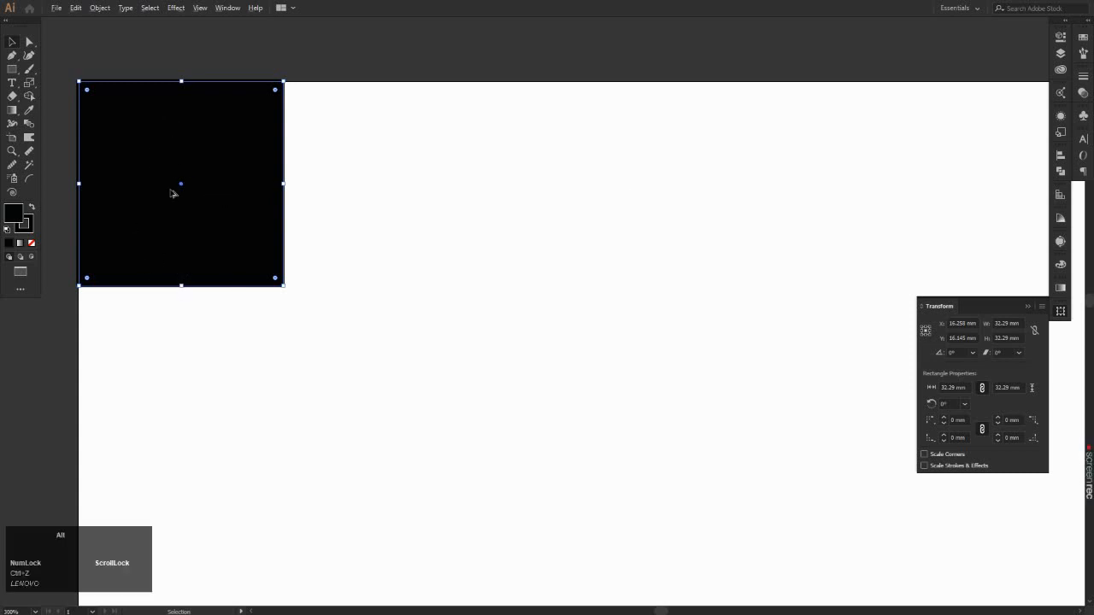
Step: Duplicate the corner square straight to the right, level with the original, at about X 83 mm
{"action": "scroll", "coordinate": [173, 188], "scroll_direction": "down", "scroll_amount": 3, "text": "alt"}
{"action": "scroll", "coordinate": [217, 251], "scroll_direction": "up", "scroll_amount": 2, "text": "alt"}
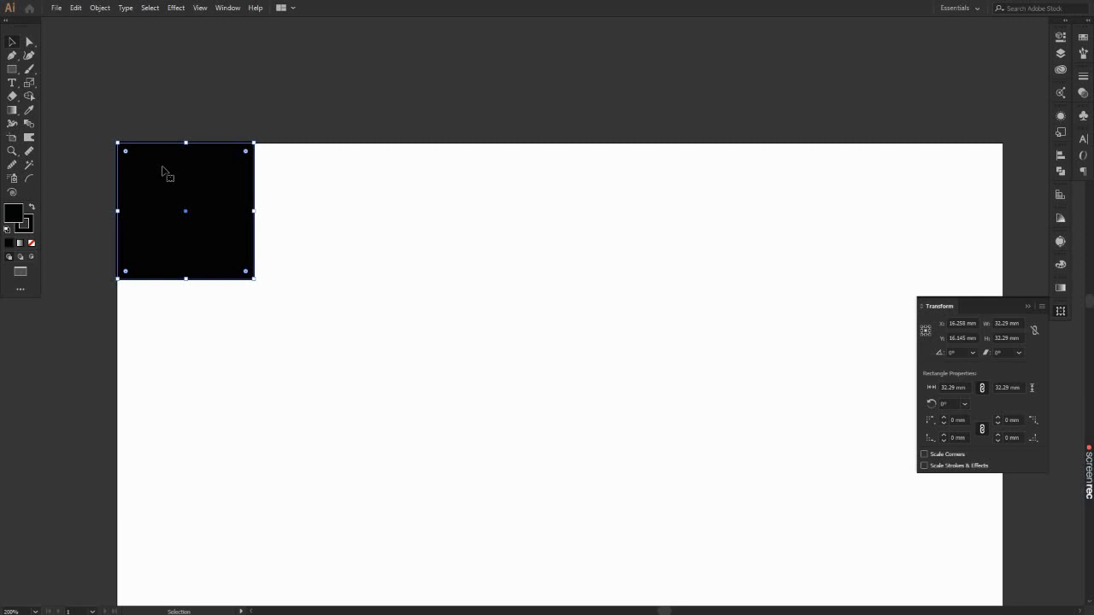
{"action": "key", "text": "alt"}
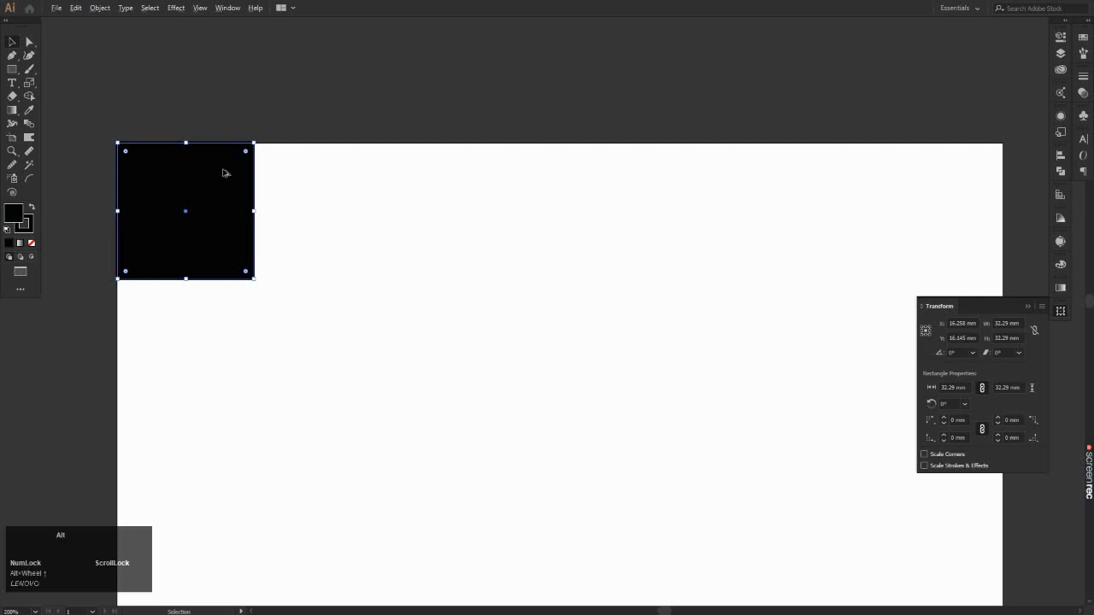
{"action": "left_click_drag", "start_coordinate": [224, 172], "coordinate": [492, 237]}
{"action": "key", "text": "shift"}
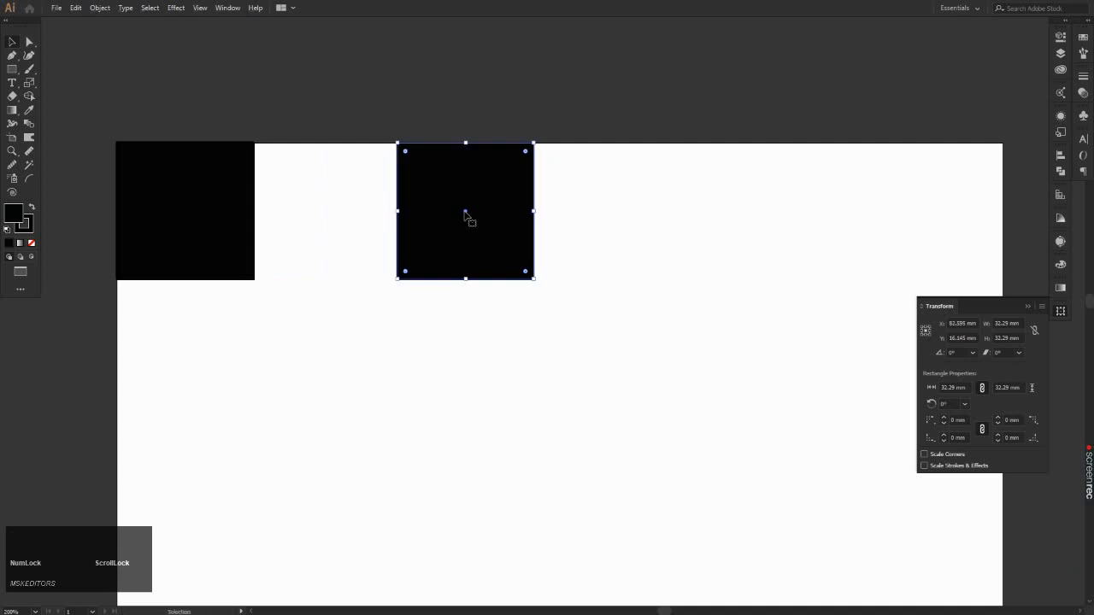
Step: Duplicate the second square straight to the right, placing the third one at about X 149 mm on the page's top edge
{"action": "left_click_drag", "start_coordinate": [488, 215], "coordinate": [768, 263]}
{"action": "scroll", "coordinate": [636, 199], "scroll_direction": "down", "scroll_amount": 4, "text": "alt"}
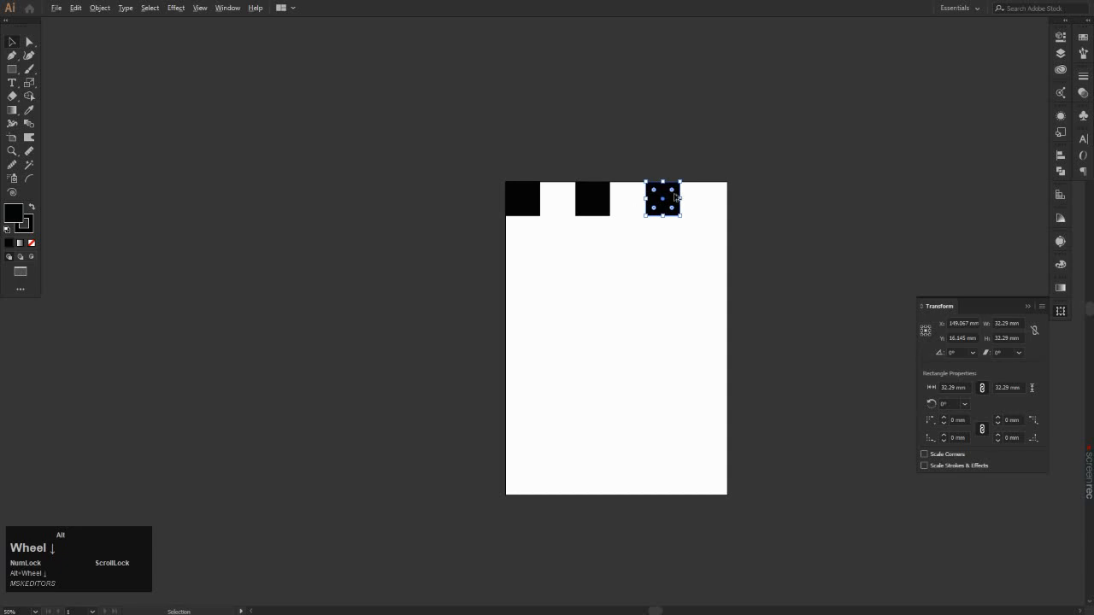
{"action": "scroll", "coordinate": [765, 193], "scroll_direction": "up", "scroll_amount": 2, "text": "alt"}
{"action": "scroll", "coordinate": [647, 196], "scroll_direction": "up", "scroll_amount": 1, "text": "alt"}
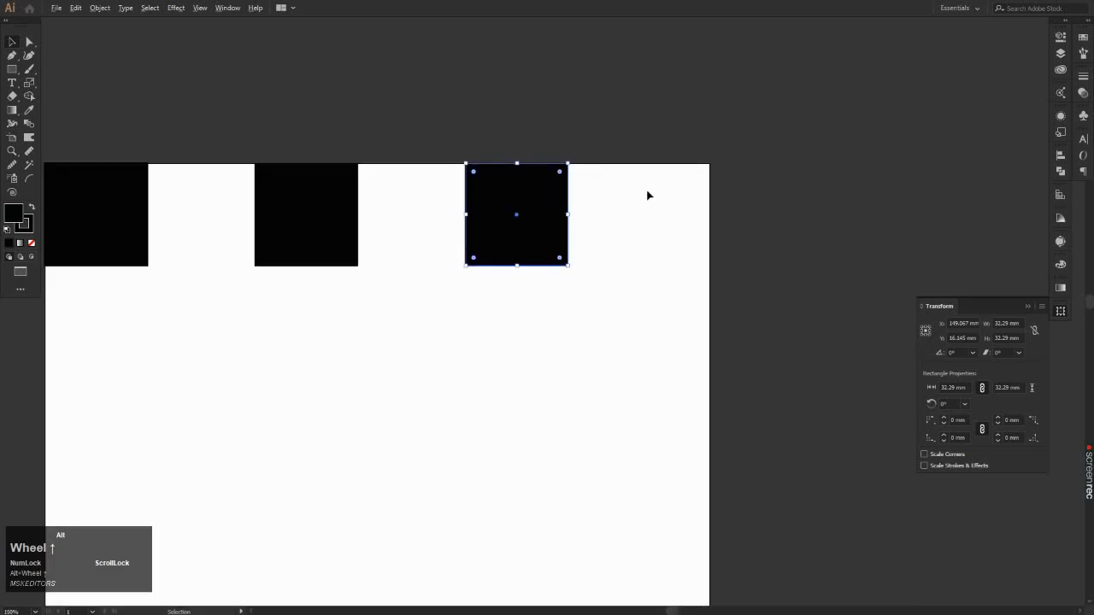
{"action": "scroll", "coordinate": [647, 195], "scroll_direction": "down", "scroll_amount": 1, "text": "alt"}
{"action": "scroll", "coordinate": [417, 163], "scroll_direction": "up", "scroll_amount": 1, "text": "alt"}
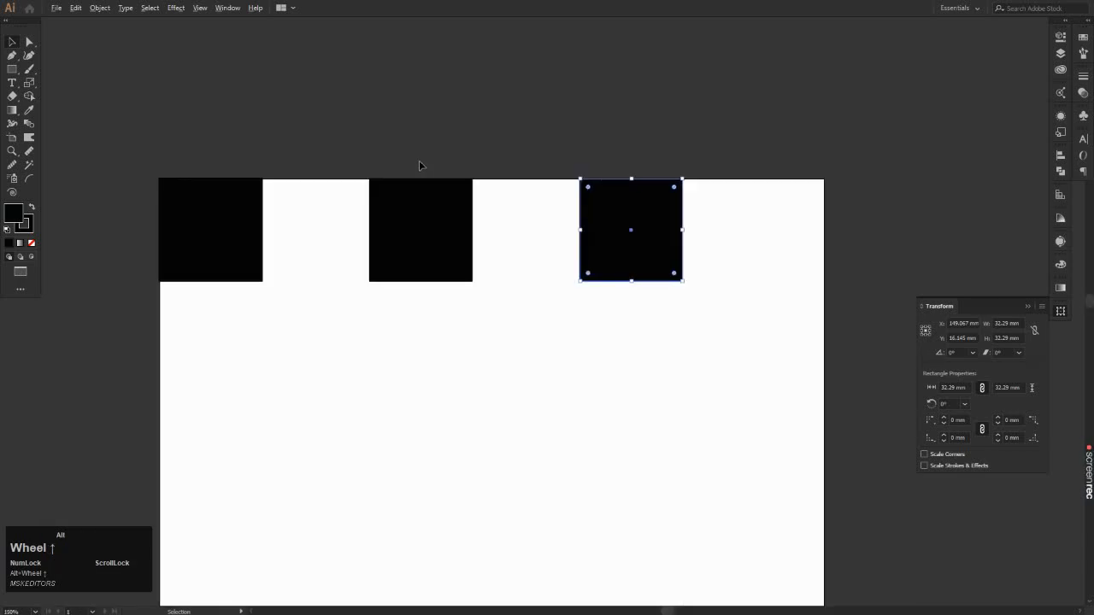
Step: Shrink the page-corner square to about 24 mm per side, and move out and delete the larger square overlapping it
{"action": "left_click", "coordinate": [257, 248]}
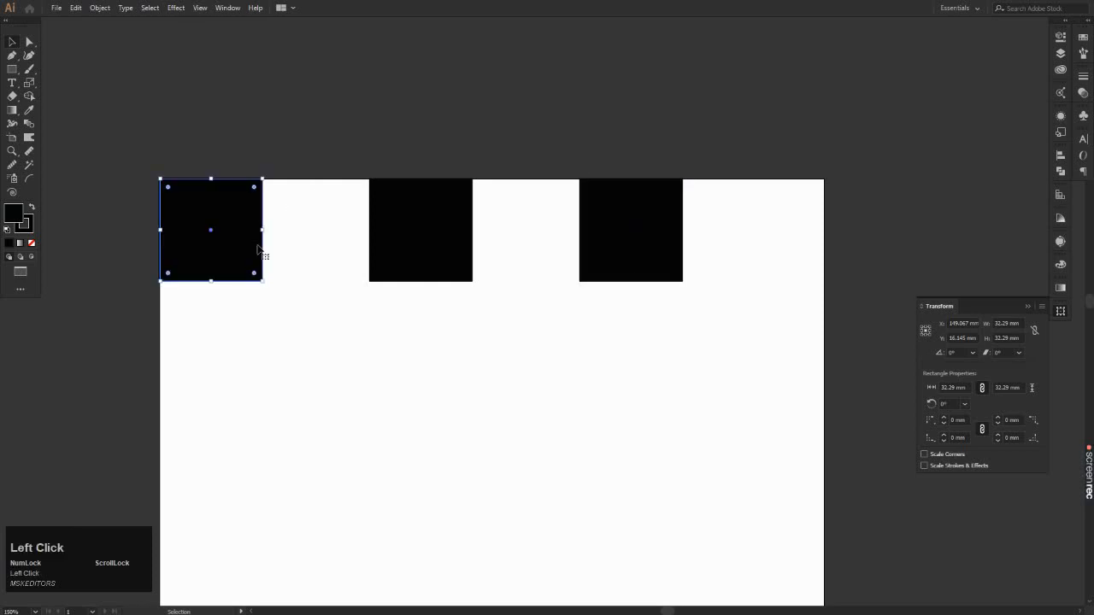
{"action": "left_click_drag", "start_coordinate": [265, 280], "coordinate": [310, 317]}
{"action": "left_click", "coordinate": [405, 244]}
{"action": "left_click", "coordinate": [236, 250]}
{"action": "key", "text": "Delete"}
{"action": "left_click_drag", "start_coordinate": [182, 273], "coordinate": [208, 357]}
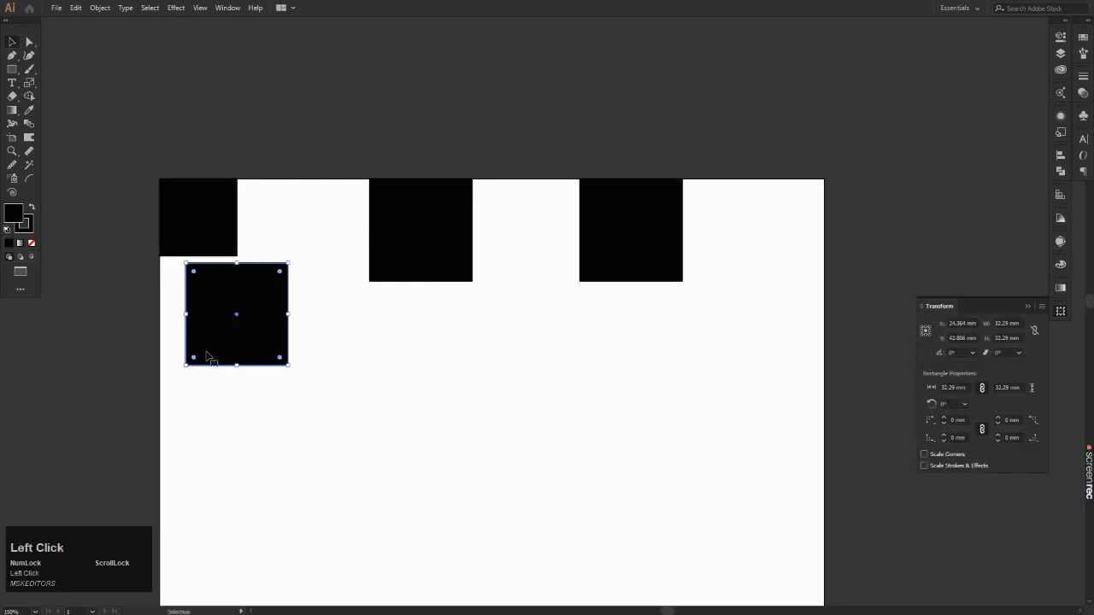
{"action": "key", "text": "Delete"}
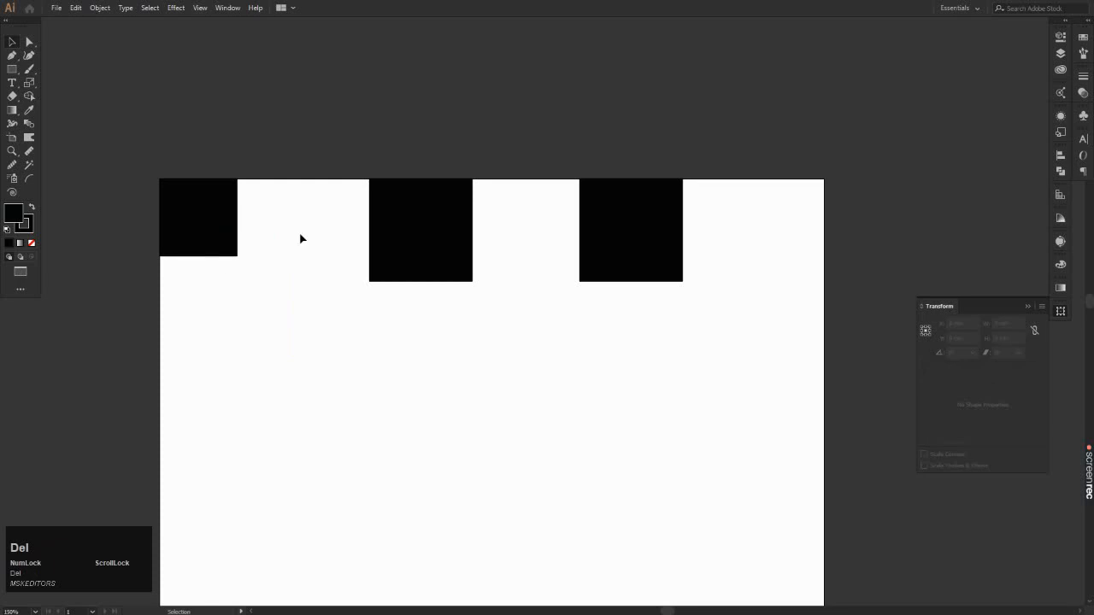
Step: Delete the second and third black squares along the page's top edge, leaving only the corner one
{"action": "left_click", "coordinate": [393, 251]}
{"action": "left_click_drag", "start_coordinate": [475, 282], "coordinate": [454, 247]}
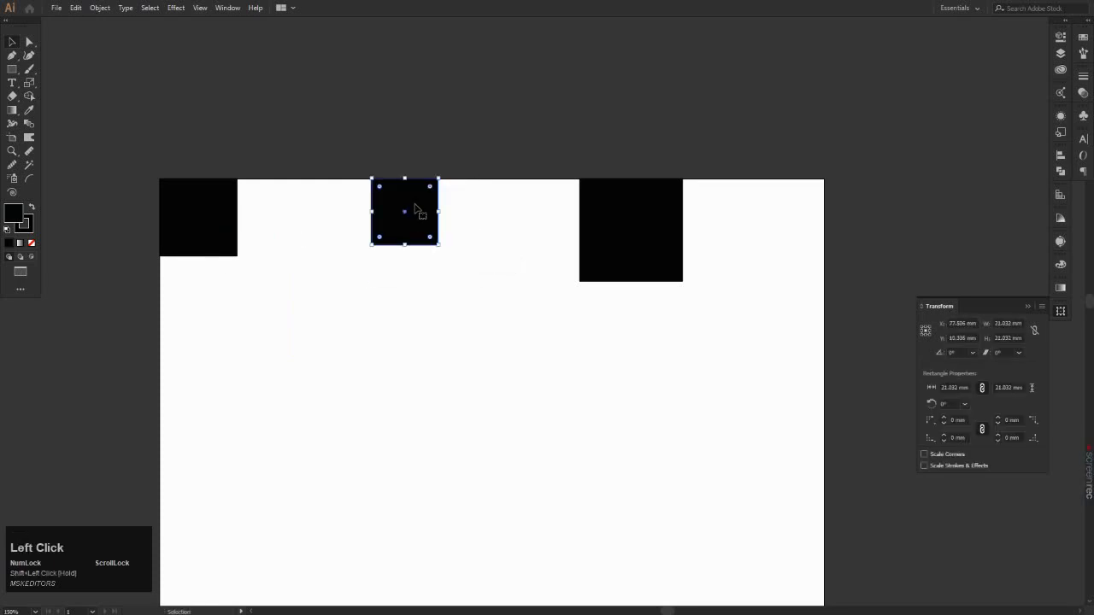
{"action": "key", "text": "Delete"}
{"action": "left_click", "coordinate": [654, 270]}
{"action": "key", "text": "Delete"}
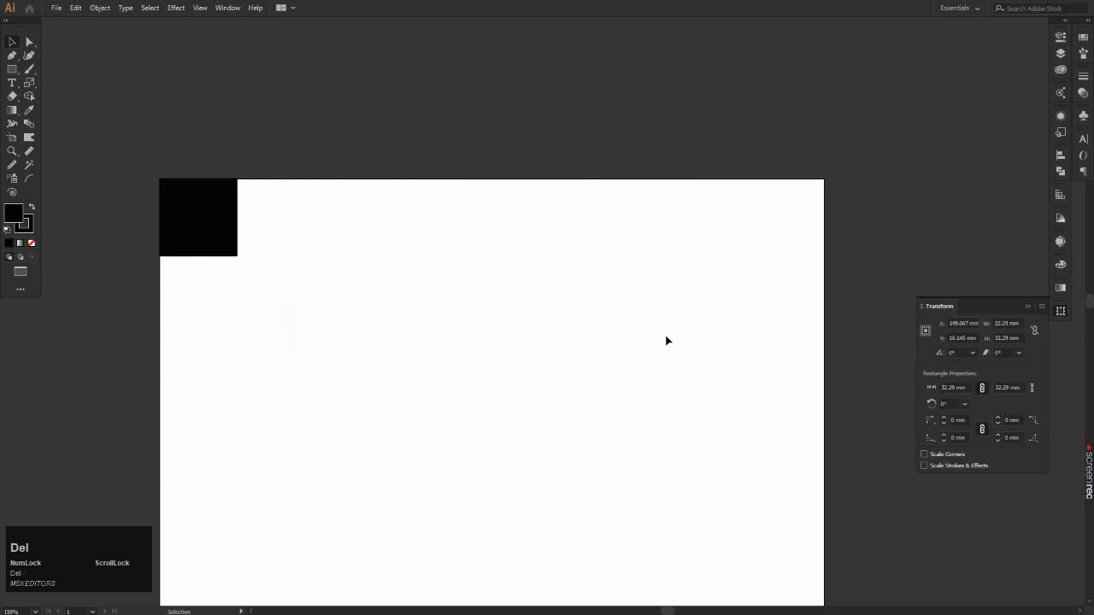
Step: Duplicate the corner square three times along the page's top edge at even spacing, with the last copy at about X 159 mm
{"action": "left_click_drag", "start_coordinate": [219, 208], "coordinate": [676, 213]}
{"action": "scroll", "coordinate": [656, 214], "scroll_direction": "down", "scroll_amount": 4}
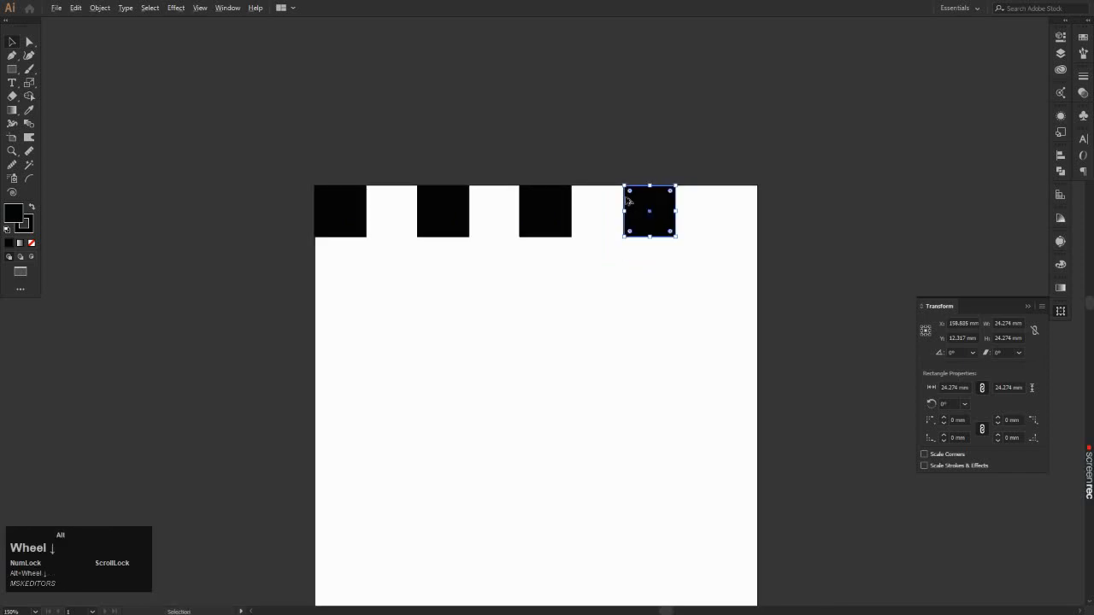
{"action": "scroll", "coordinate": [735, 281], "scroll_direction": "up", "scroll_amount": 1}
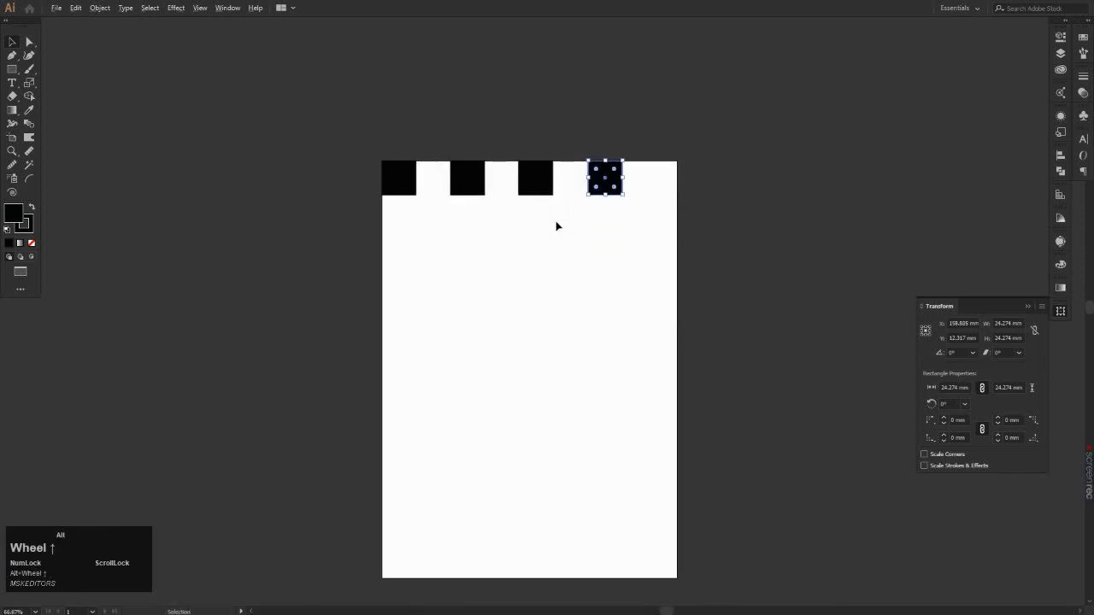
{"action": "scroll", "coordinate": [557, 223], "scroll_direction": "down", "scroll_amount": 1}
{"action": "scroll", "coordinate": [603, 548], "scroll_direction": "up", "scroll_amount": 2}
{"action": "scroll", "coordinate": [594, 525], "scroll_direction": "down", "scroll_amount": 2}
{"action": "scroll", "coordinate": [577, 317], "scroll_direction": "up", "scroll_amount": 1}
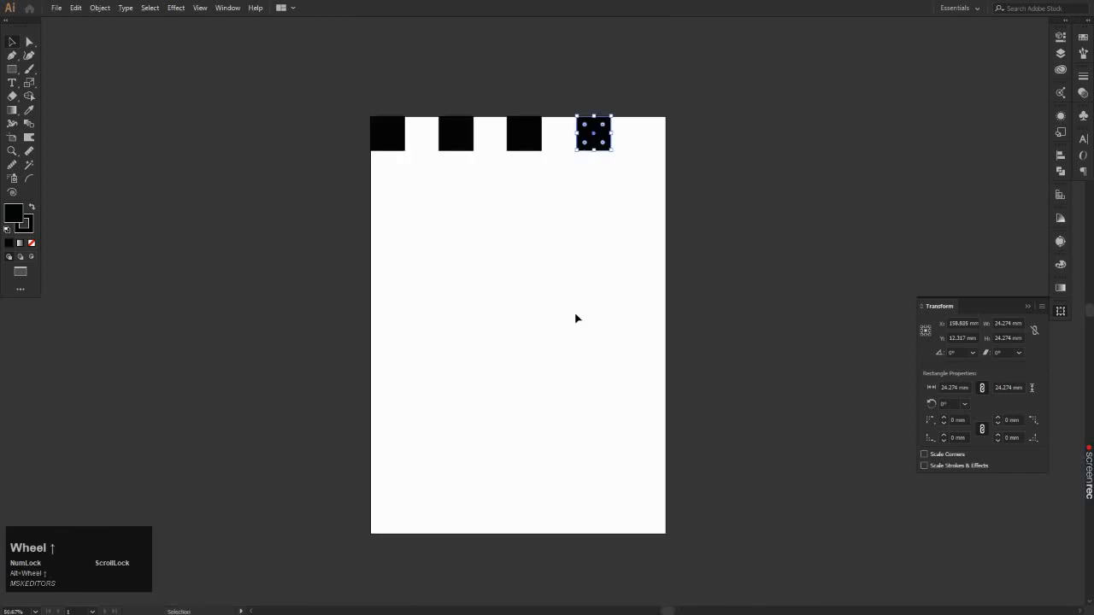
Step: Duplicate the row of four squares straight down, and copy both rows below to form four rows
{"action": "left_click_drag", "start_coordinate": [319, 83], "coordinate": [693, 176]}
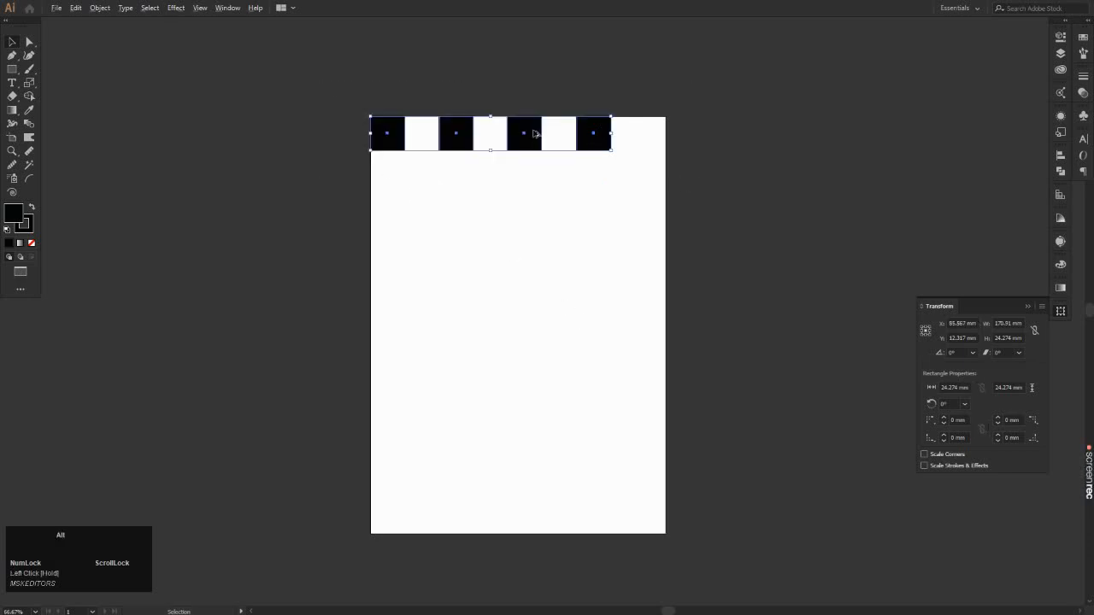
{"action": "left_click_drag", "start_coordinate": [535, 133], "coordinate": [534, 205]}
{"action": "left_click_drag", "start_coordinate": [325, 97], "coordinate": [642, 306]}
{"action": "left_click_drag", "start_coordinate": [537, 203], "coordinate": [541, 335]}
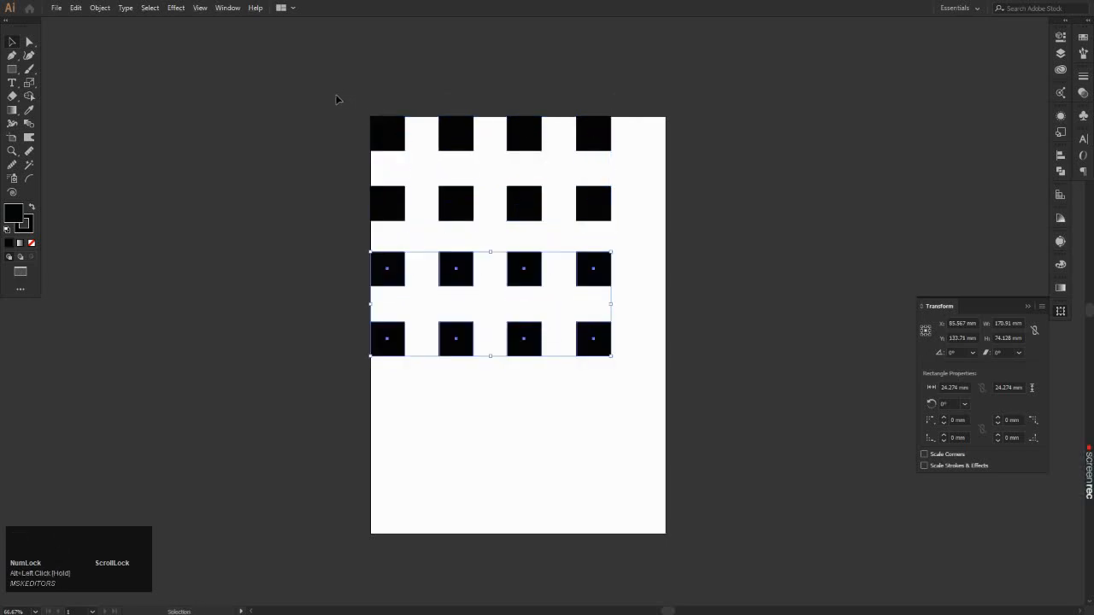
Step: Duplicate the lower three rows straight down as a block centred at about X 86 mm, Y 256 mm, and deselect it
{"action": "left_click_drag", "start_coordinate": [342, 177], "coordinate": [679, 442]}
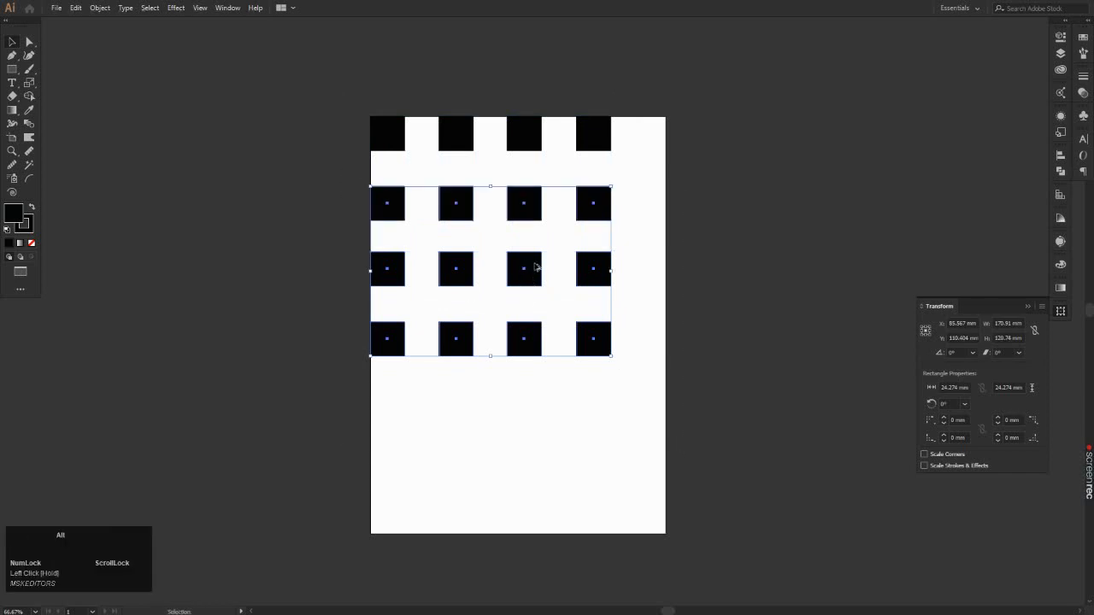
{"action": "left_click_drag", "start_coordinate": [536, 267], "coordinate": [548, 472]}
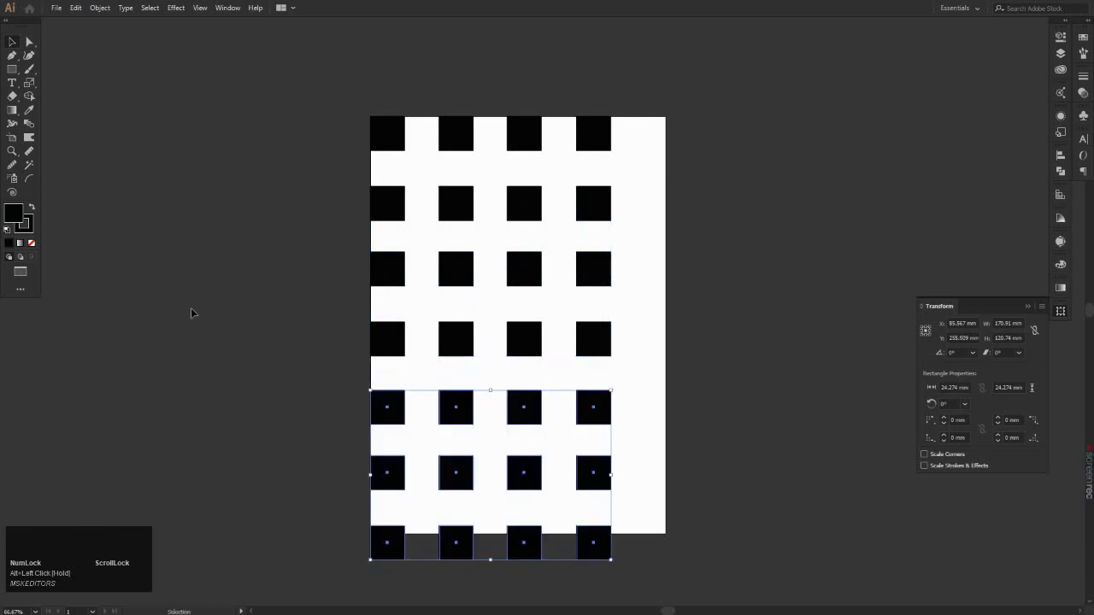
{"action": "left_click", "coordinate": [240, 327]}
Step: Reduce the height of the lowest row of squares so that it ends at the page's bottom edge
{"action": "scroll", "coordinate": [251, 312], "scroll_direction": "down", "scroll_amount": 3}
{"action": "scroll", "coordinate": [340, 402], "scroll_direction": "up", "scroll_amount": 5}
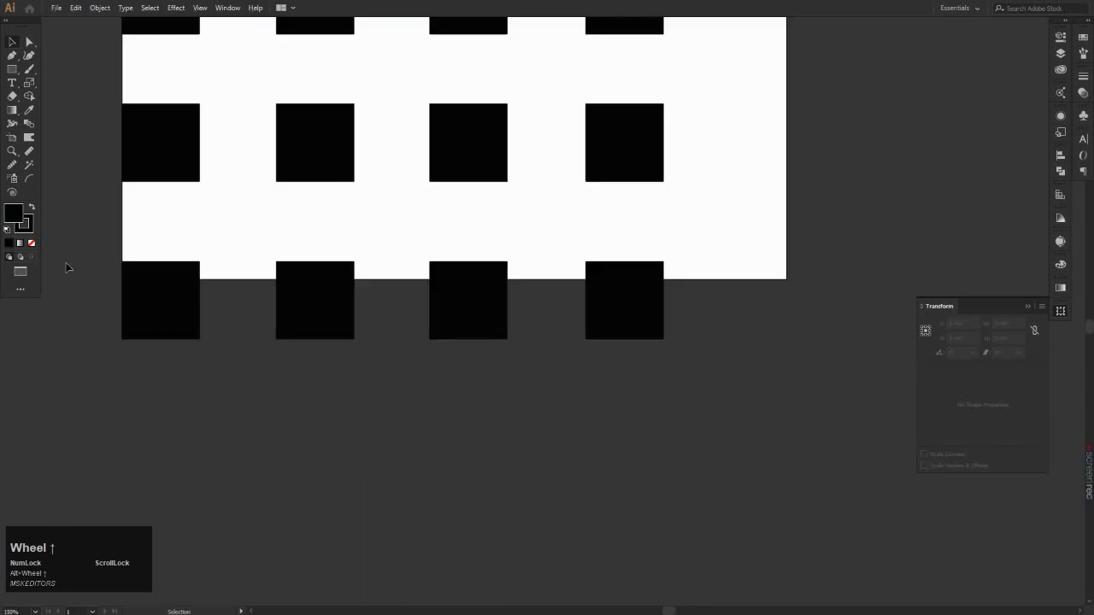
{"action": "left_click_drag", "start_coordinate": [65, 262], "coordinate": [728, 375]}
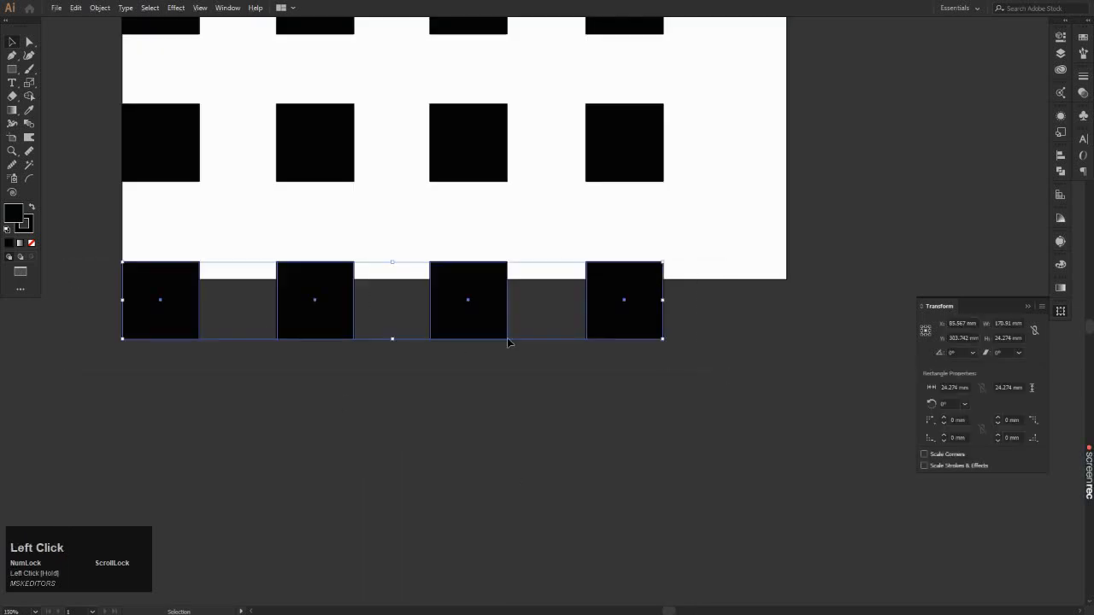
{"action": "left_click_drag", "start_coordinate": [393, 340], "coordinate": [404, 283]}
{"action": "scroll", "coordinate": [402, 359], "scroll_direction": "down", "scroll_amount": 1}
{"action": "left_click", "coordinate": [402, 359]}
{"action": "scroll", "coordinate": [404, 359], "scroll_direction": "down", "scroll_amount": 3}
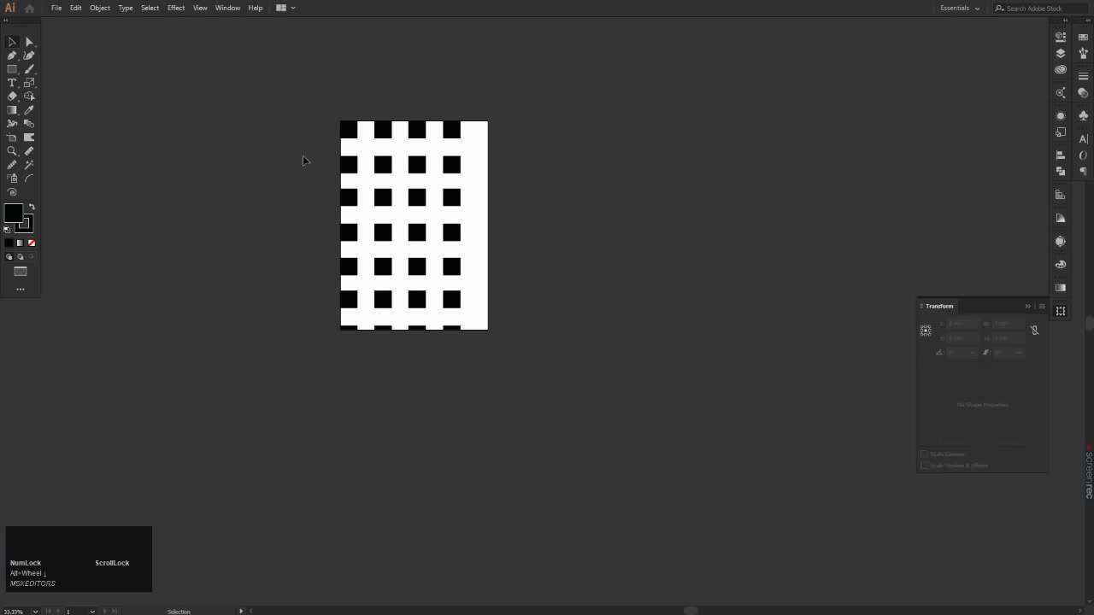
Step: Move the whole grid of squares horizontally to about X 104 mm, centring it across the page
{"action": "left_click_drag", "start_coordinate": [310, 74], "coordinate": [488, 341]}
{"action": "scroll", "coordinate": [432, 177], "scroll_direction": "up", "scroll_amount": 1}
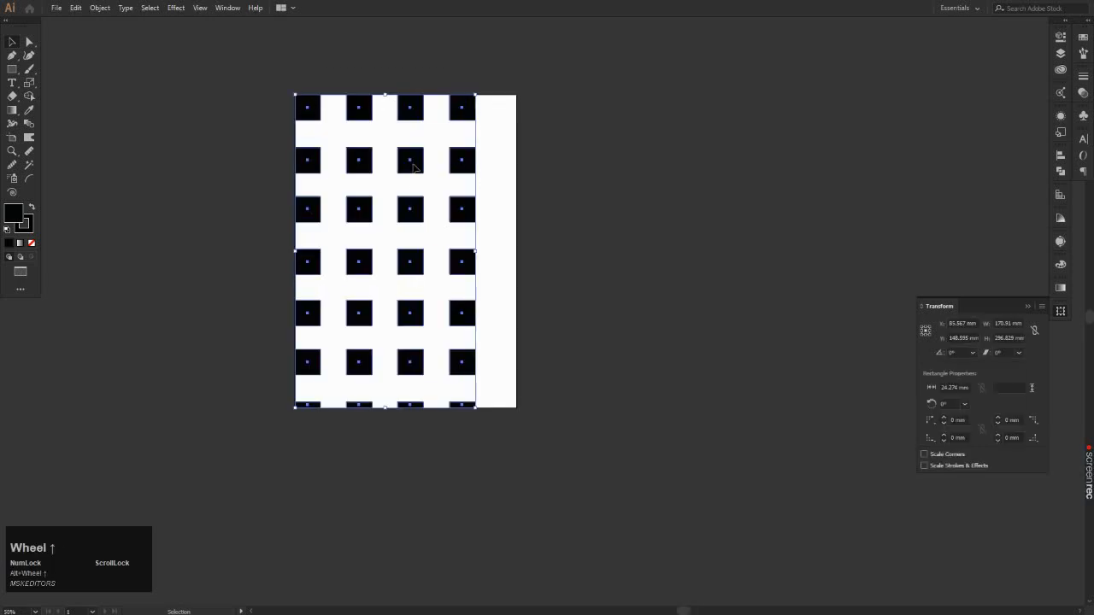
{"action": "left_click_drag", "start_coordinate": [414, 167], "coordinate": [433, 170]}
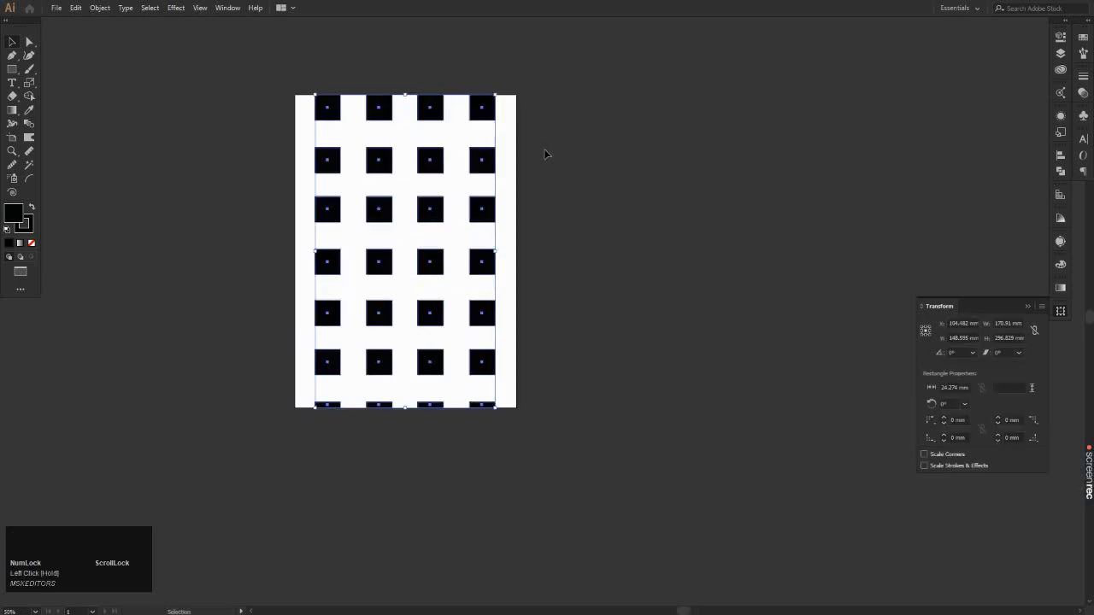
{"action": "left_click", "coordinate": [582, 147]}
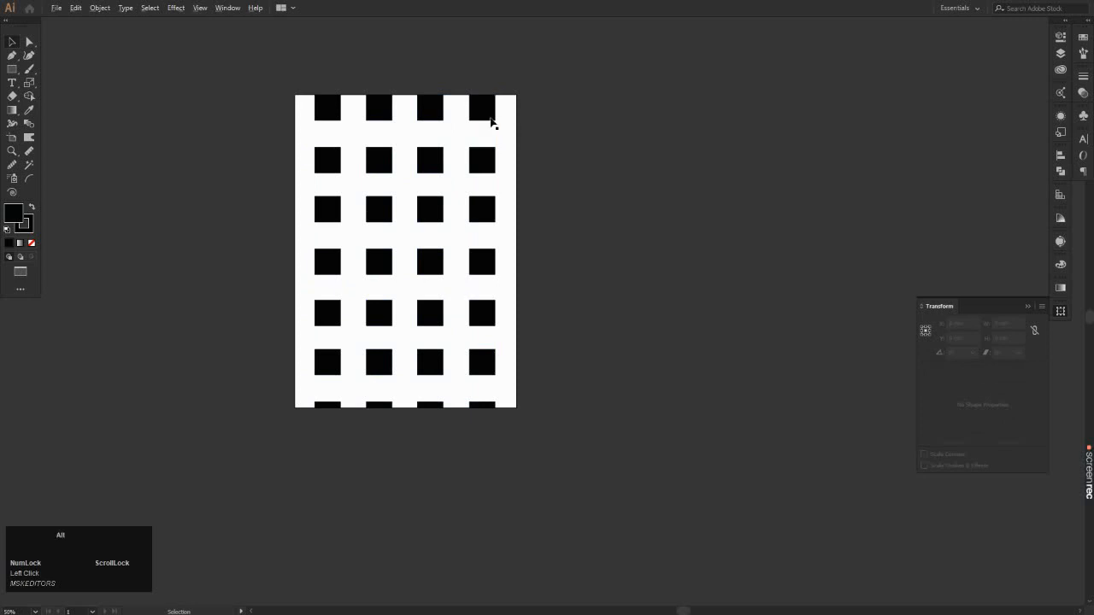
Step: Scale the whole grid down to about 133 mm wide and place it at about X 103 mm, Y 181 mm
{"action": "scroll", "coordinate": [491, 121], "scroll_direction": "down", "scroll_amount": 2}
{"action": "scroll", "coordinate": [474, 90], "scroll_direction": "up", "scroll_amount": 2}
{"action": "left_click_drag", "start_coordinate": [293, 103], "coordinate": [474, 368]}
{"action": "left_click_drag", "start_coordinate": [387, 259], "coordinate": [403, 333]}
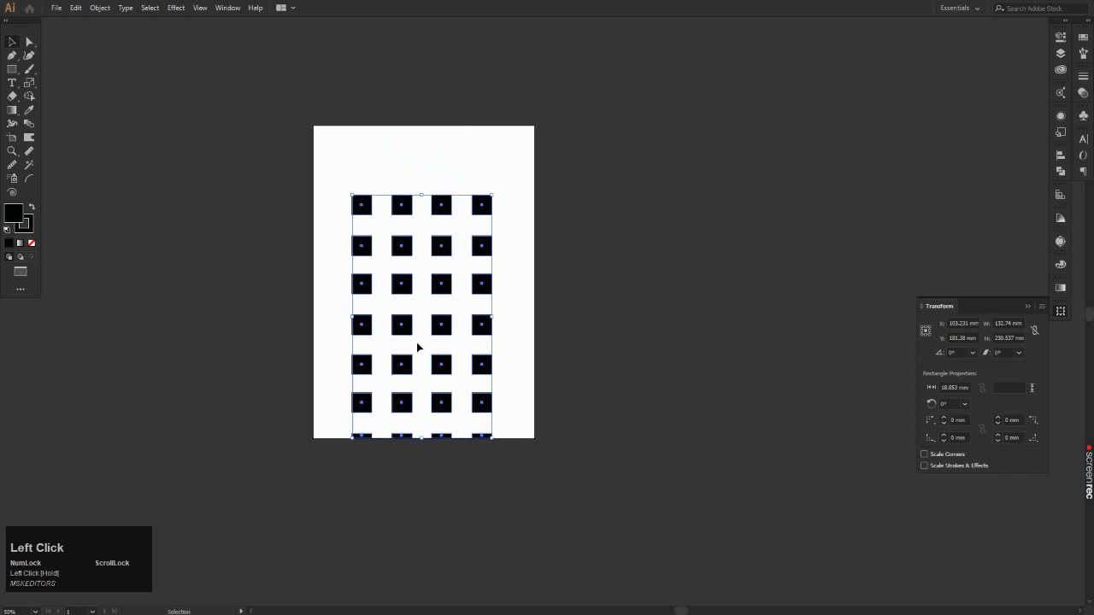
{"action": "left_click", "coordinate": [643, 267]}
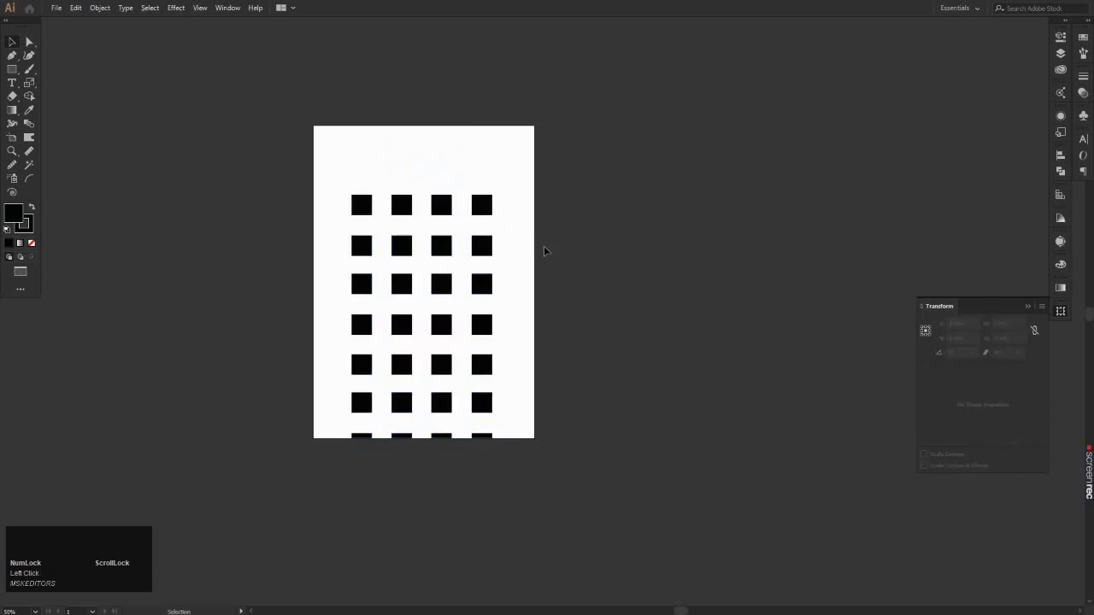
Step: Draw a rectangle covering the whole page, about 210 × 299 mm, and fill it with a muted olive colour
{"action": "scroll", "coordinate": [544, 251], "scroll_direction": "up", "scroll_amount": 1}
{"action": "left_click", "coordinate": [11, 73]}
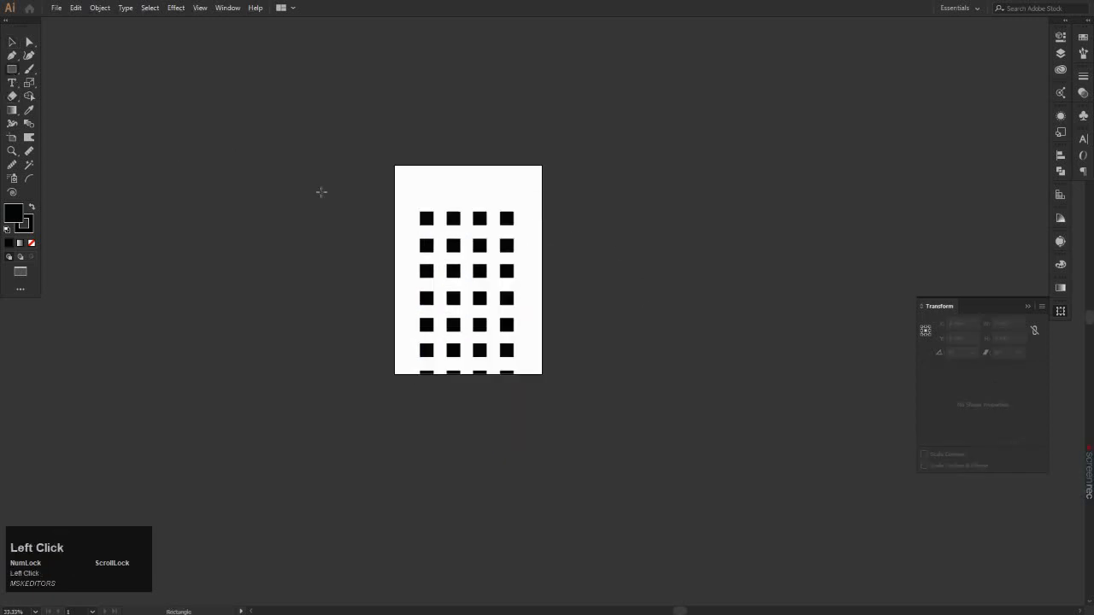
{"action": "scroll", "coordinate": [599, 317], "scroll_direction": "up", "scroll_amount": 1}
{"action": "scroll", "coordinate": [354, 111], "scroll_direction": "down", "scroll_amount": 1}
{"action": "scroll", "coordinate": [234, 55], "scroll_direction": "up", "scroll_amount": 1}
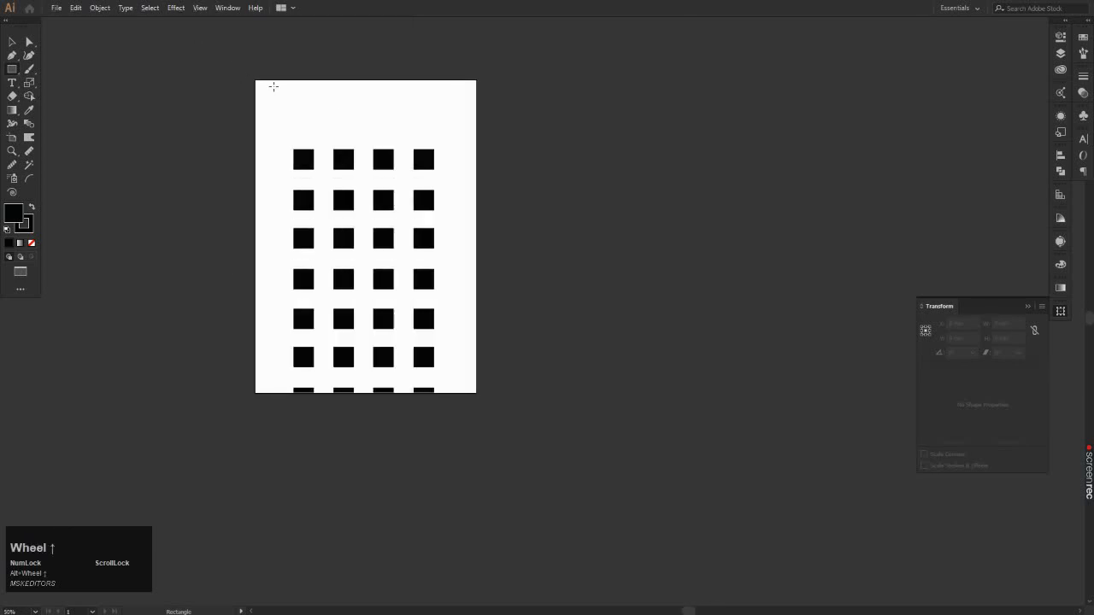
{"action": "left_click_drag", "start_coordinate": [254, 79], "coordinate": [476, 394]}
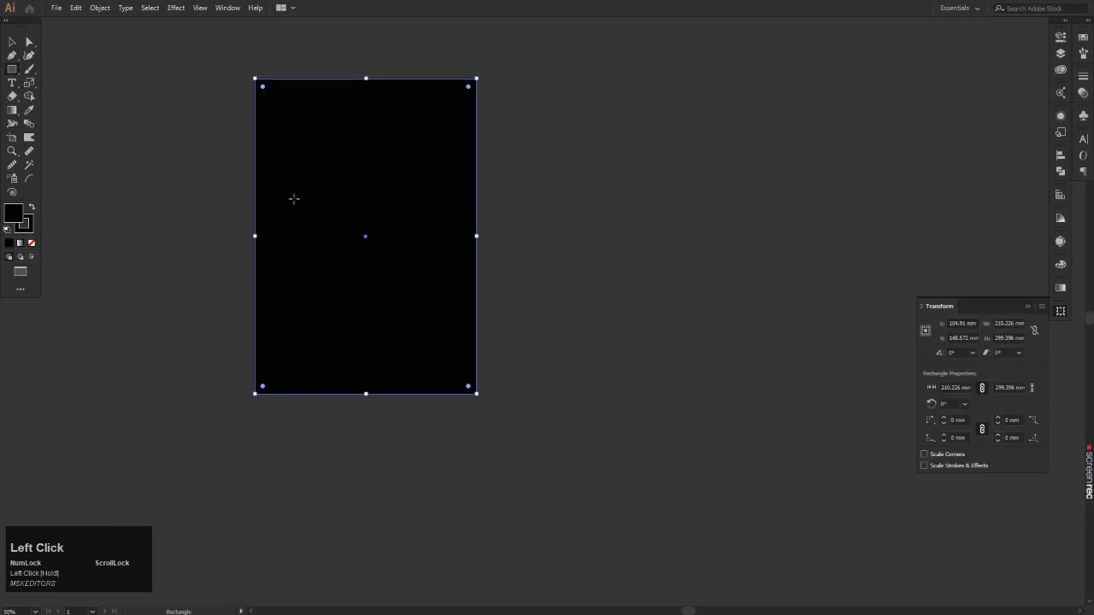
{"action": "double_click", "coordinate": [17, 213]}
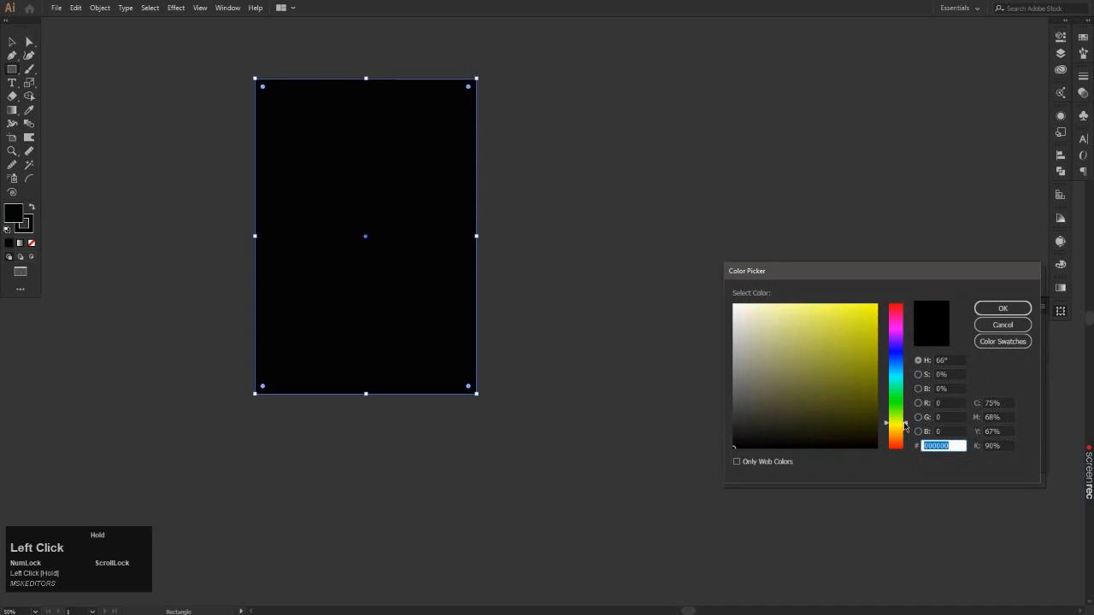
{"action": "left_click_drag", "start_coordinate": [821, 295], "coordinate": [794, 345]}
{"action": "left_click", "coordinate": [1003, 308]}
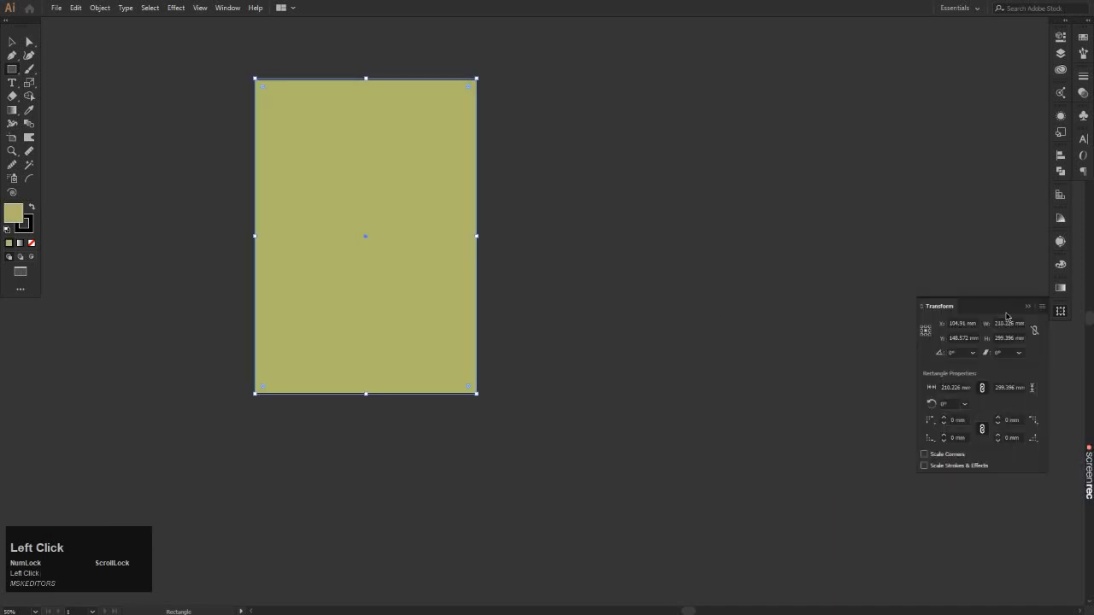
Step: Expand Layer 1 to inspect its stacking order, and send the page-sized rectangle to the back, behind the squares
{"action": "left_click", "coordinate": [12, 41]}
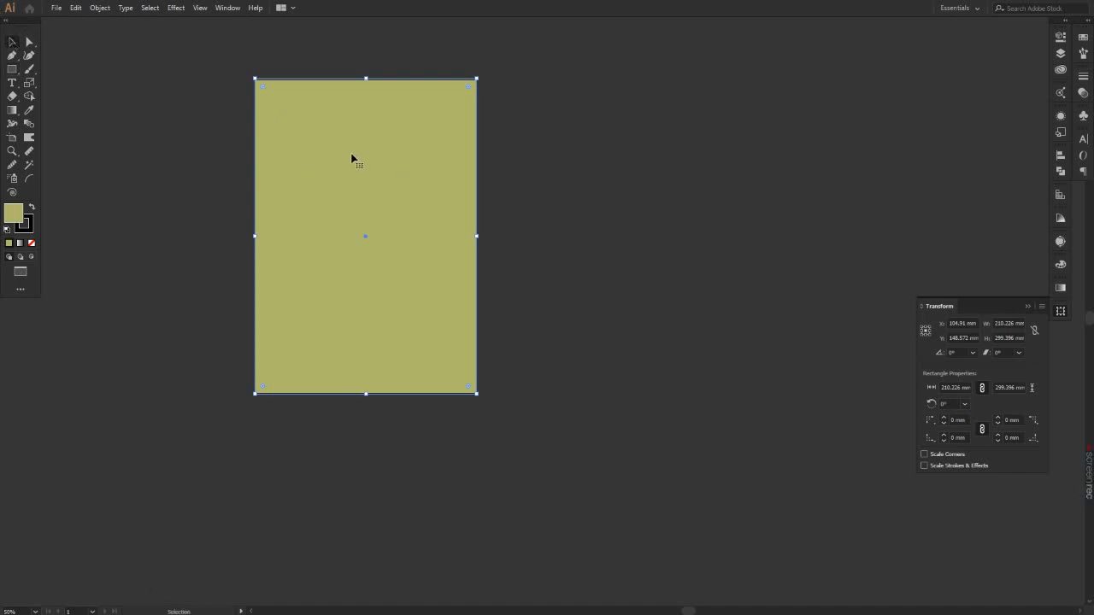
{"action": "left_click", "coordinate": [1065, 55]}
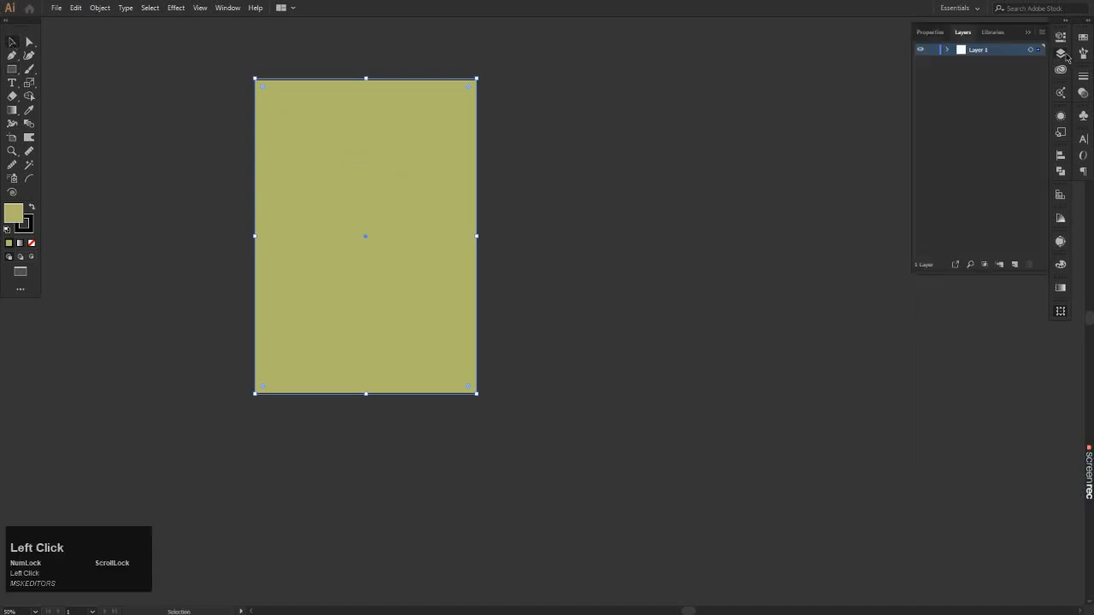
{"action": "left_click", "coordinate": [947, 49]}
{"action": "scroll", "coordinate": [992, 198], "scroll_direction": "down", "scroll_amount": 3}
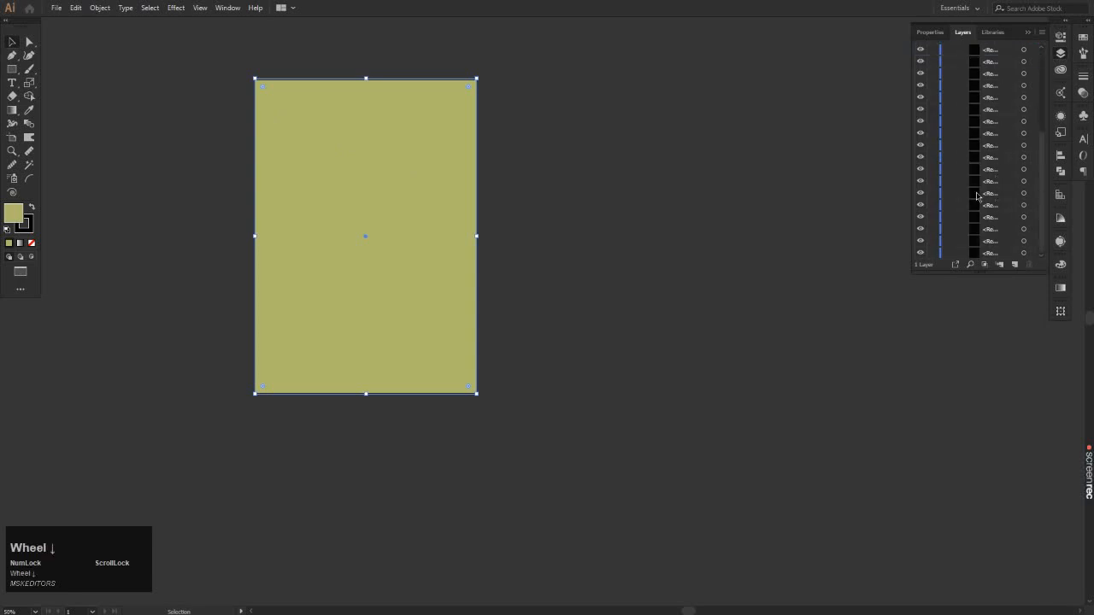
{"action": "scroll", "coordinate": [989, 183], "scroll_direction": "up", "scroll_amount": 3}
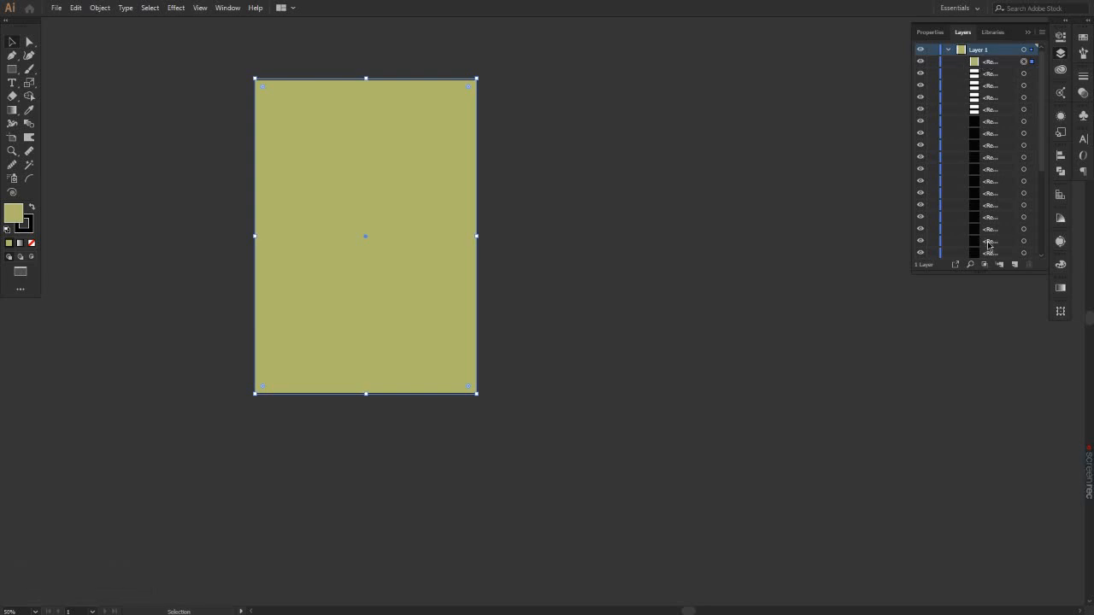
{"action": "right_click", "coordinate": [456, 118]}
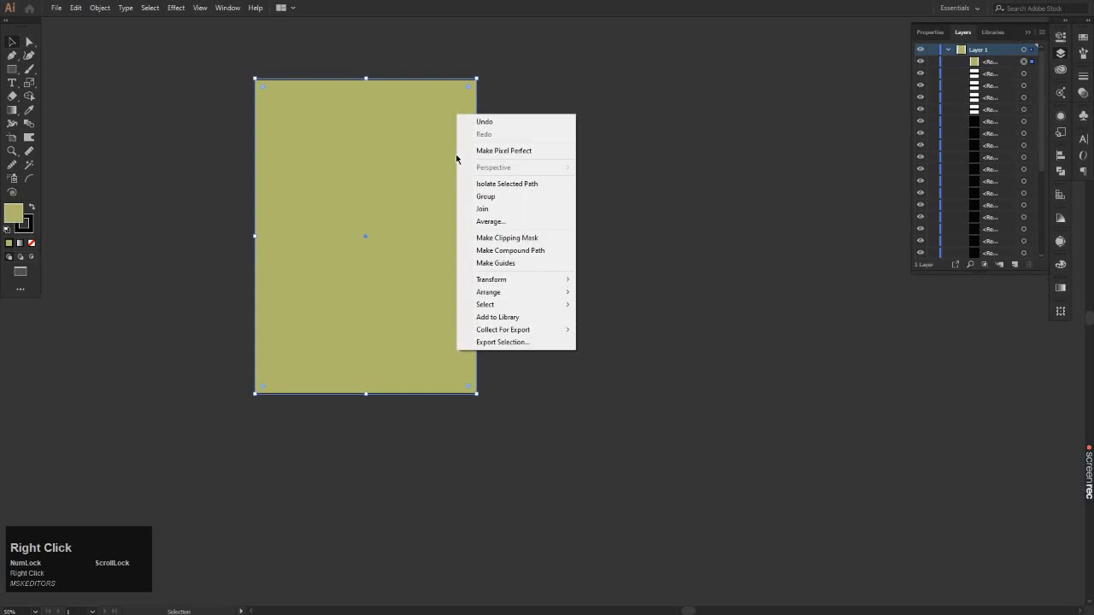
{"action": "left_click", "coordinate": [491, 292]}
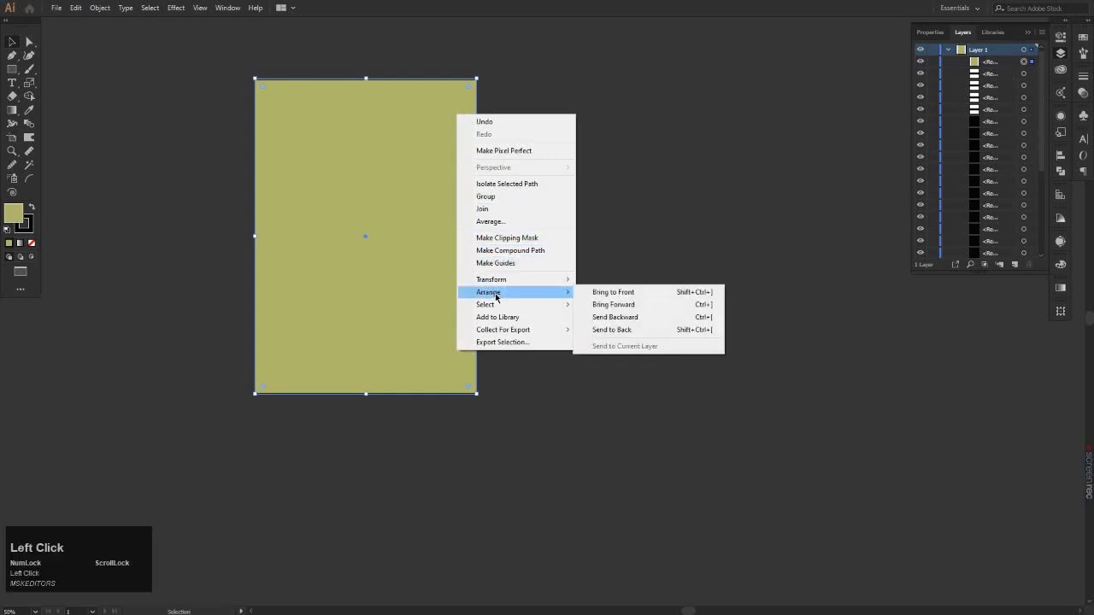
{"action": "left_click", "coordinate": [640, 329]}
{"action": "left_click", "coordinate": [594, 203]}
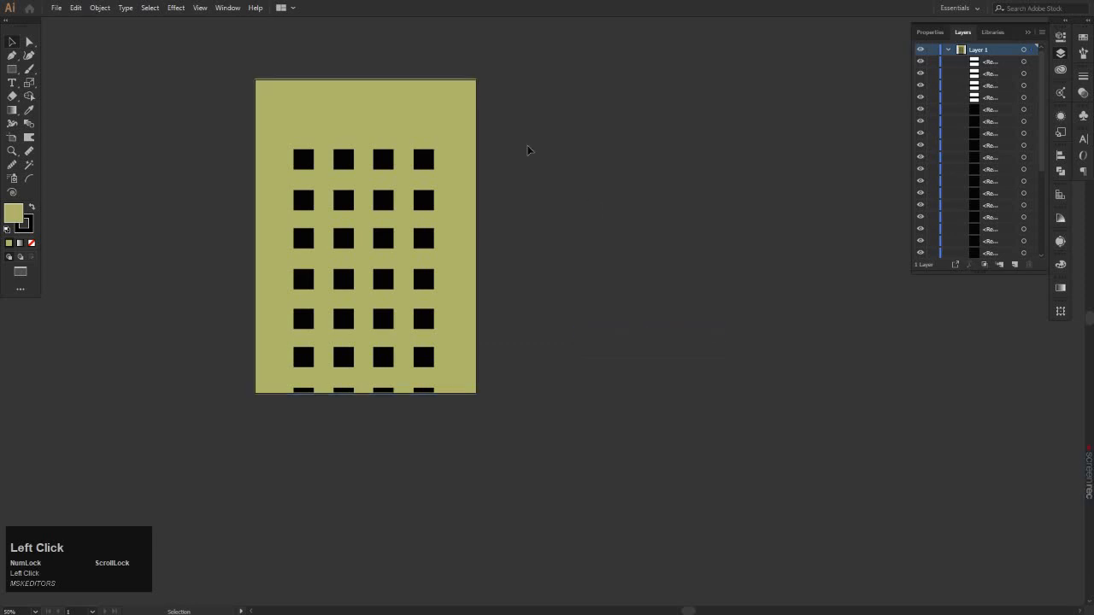
Step: Change the fill of the page-sized background rectangle to a green swatch
{"action": "left_click", "coordinate": [449, 111]}
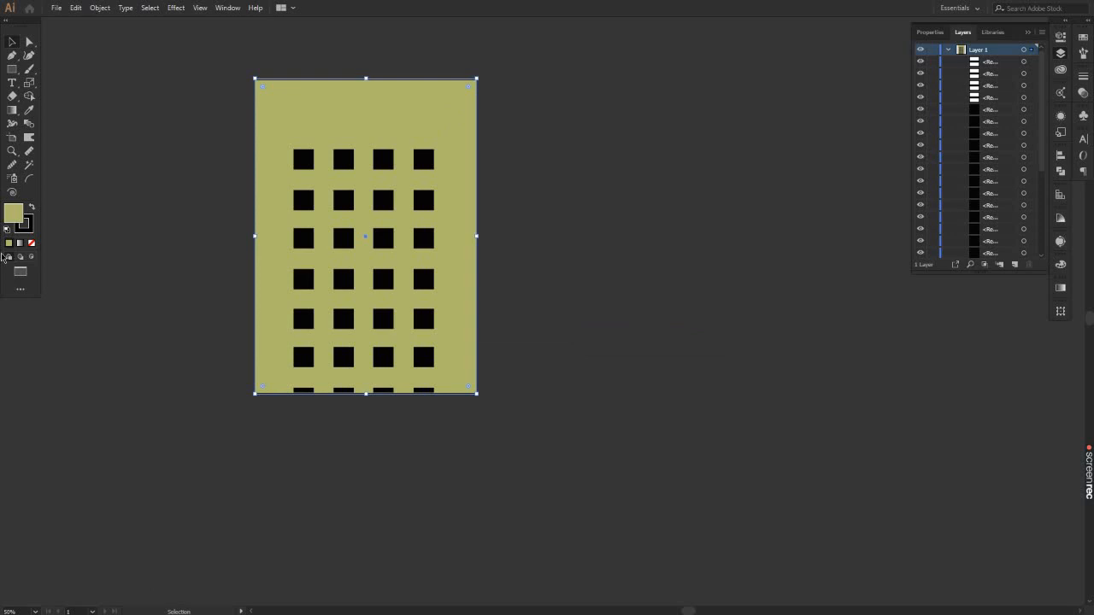
{"action": "left_click", "coordinate": [1084, 39]}
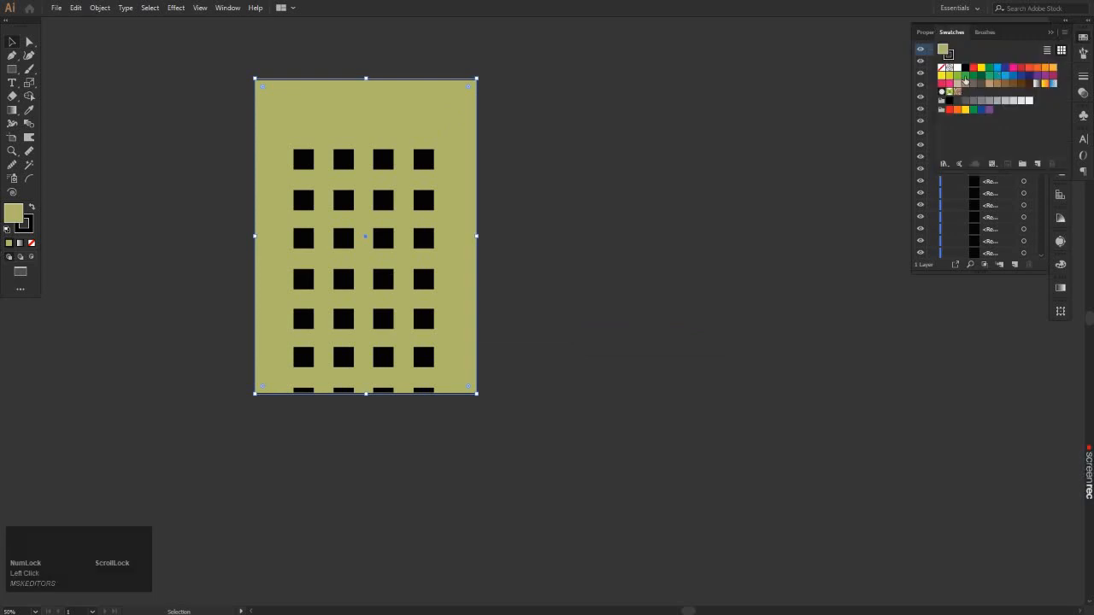
{"action": "left_click", "coordinate": [990, 72]}
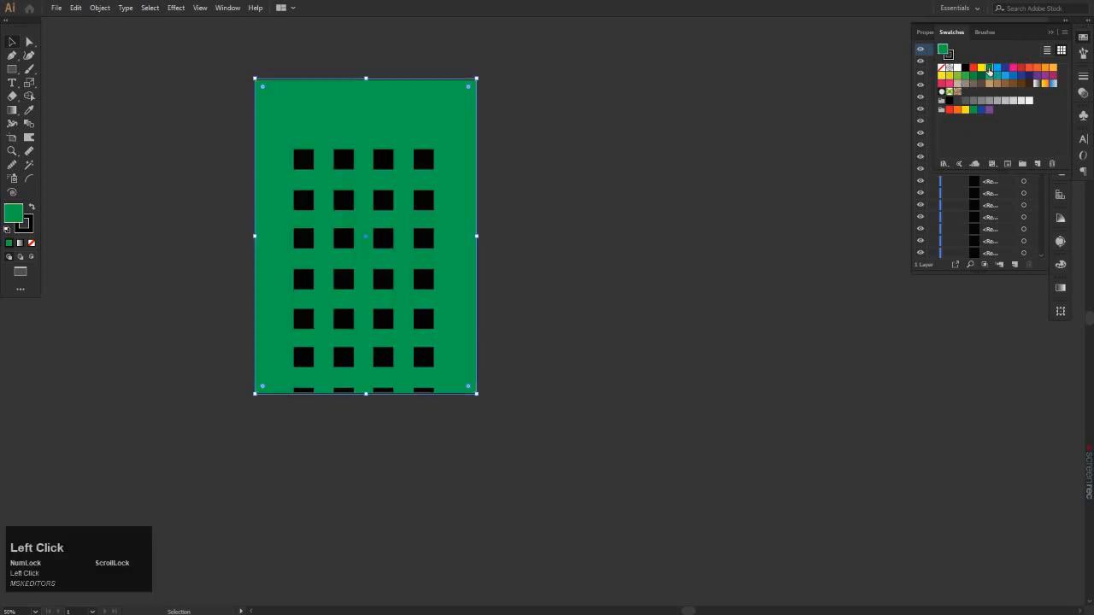
Step: Try blue and brown swatches on the page-sized background rectangle, settle on a light tan fill, and collapse the open panels
{"action": "left_click", "coordinate": [1006, 70]}
{"action": "left_click", "coordinate": [1009, 72]}
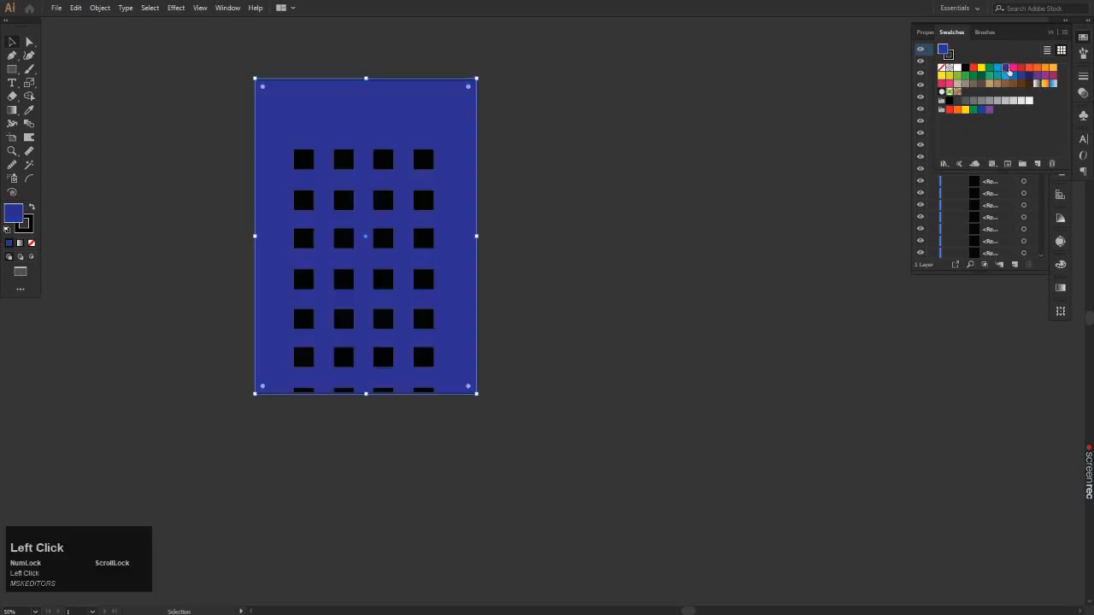
{"action": "left_click", "coordinate": [996, 85]}
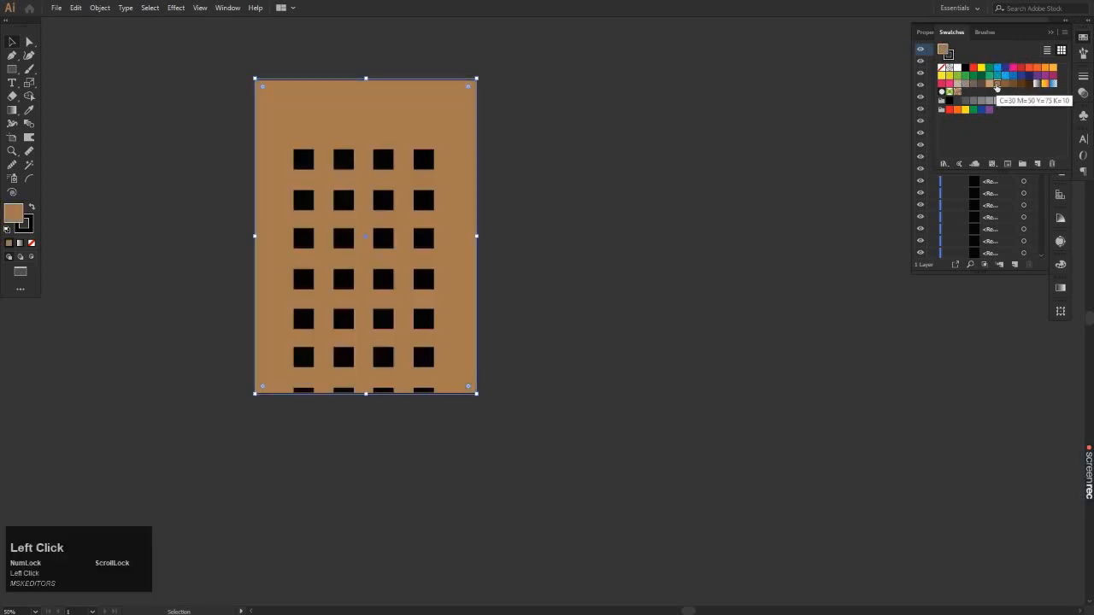
{"action": "left_click", "coordinate": [989, 83]}
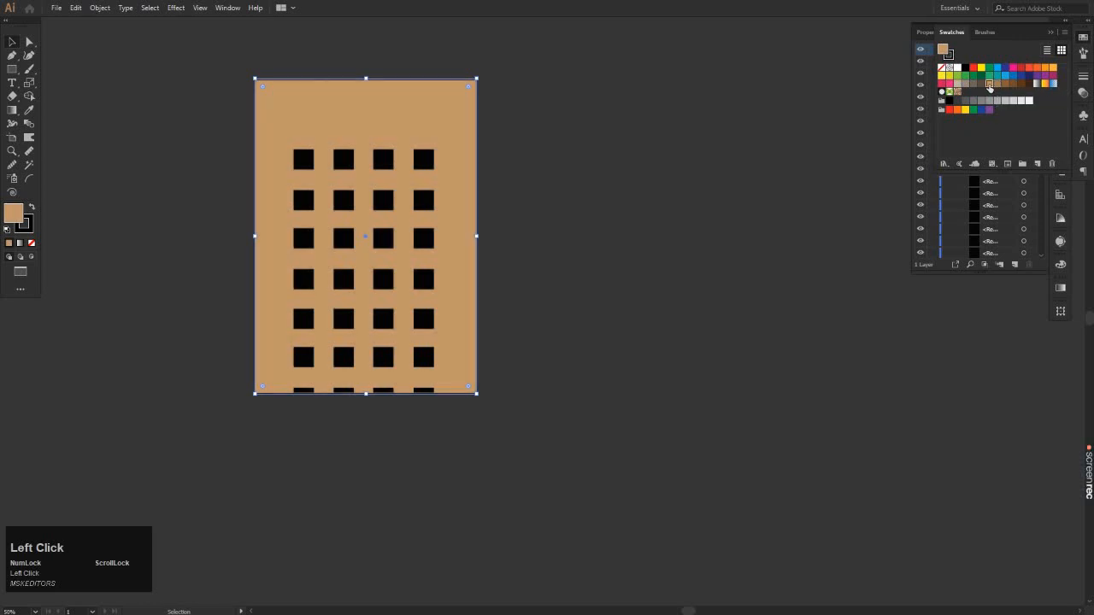
{"action": "left_click", "coordinate": [727, 165]}
{"action": "left_click", "coordinate": [1051, 32]}
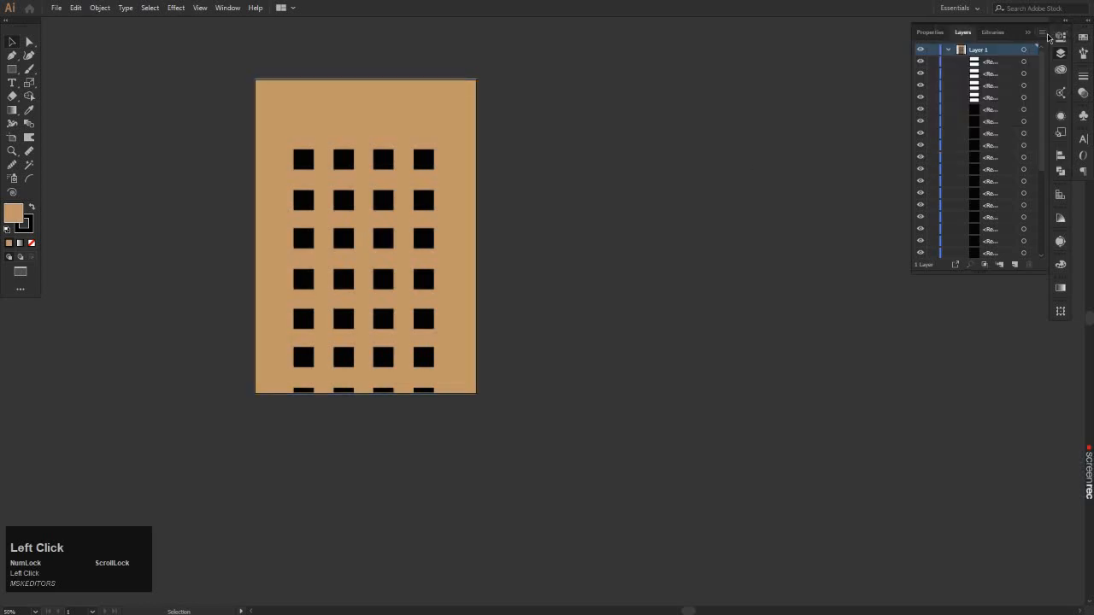
{"action": "left_click", "coordinate": [1029, 34]}
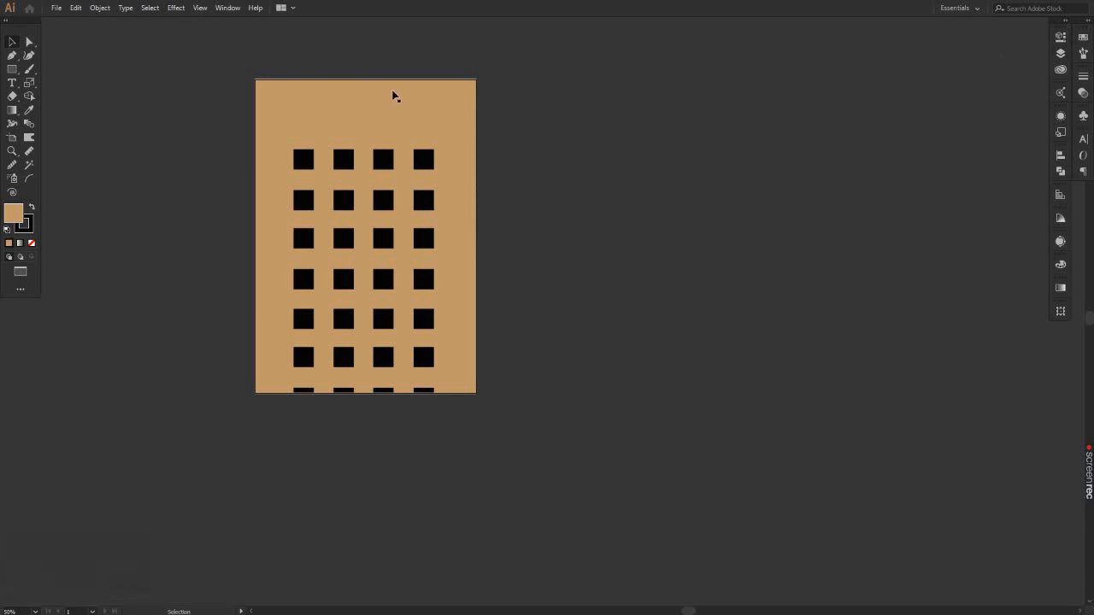
{"action": "left_click", "coordinate": [351, 162]}
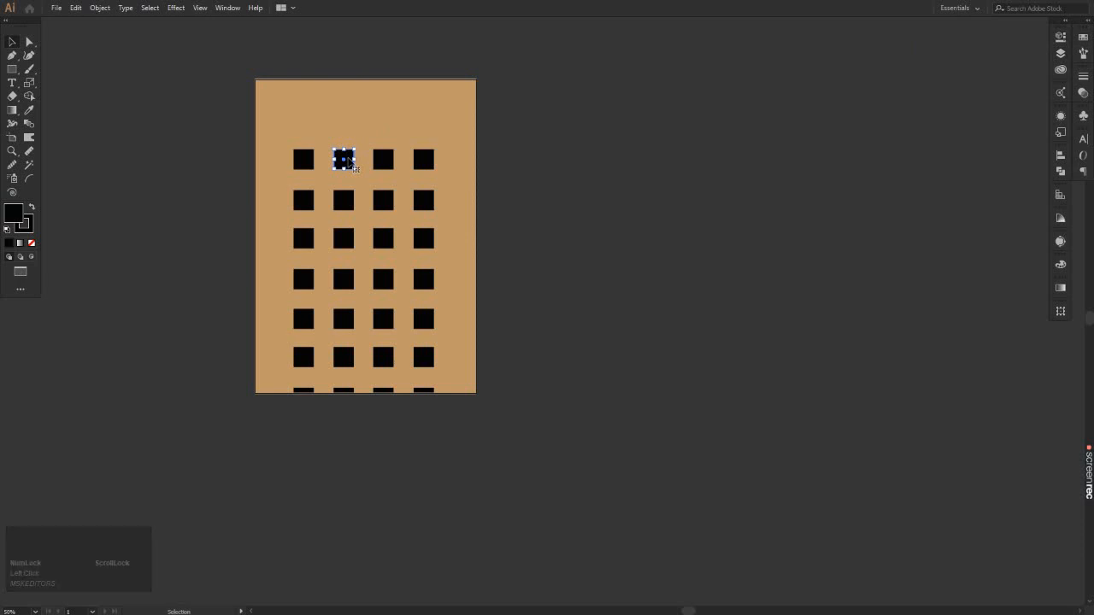
{"action": "left_click", "coordinate": [684, 160]}
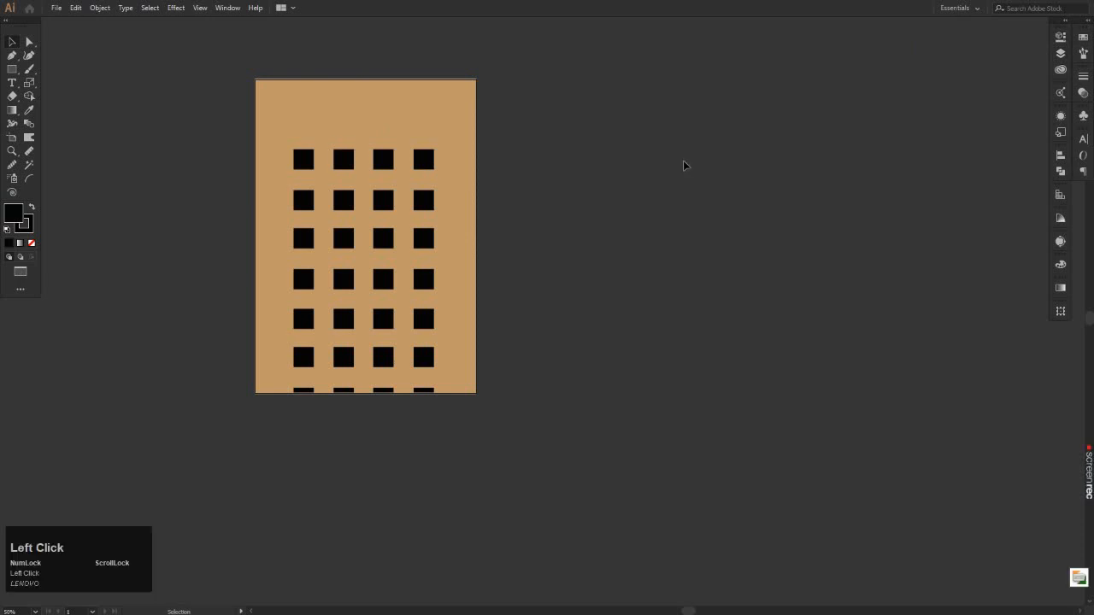
{"action": "scroll", "coordinate": [552, 184], "scroll_direction": "down", "scroll_amount": 1}
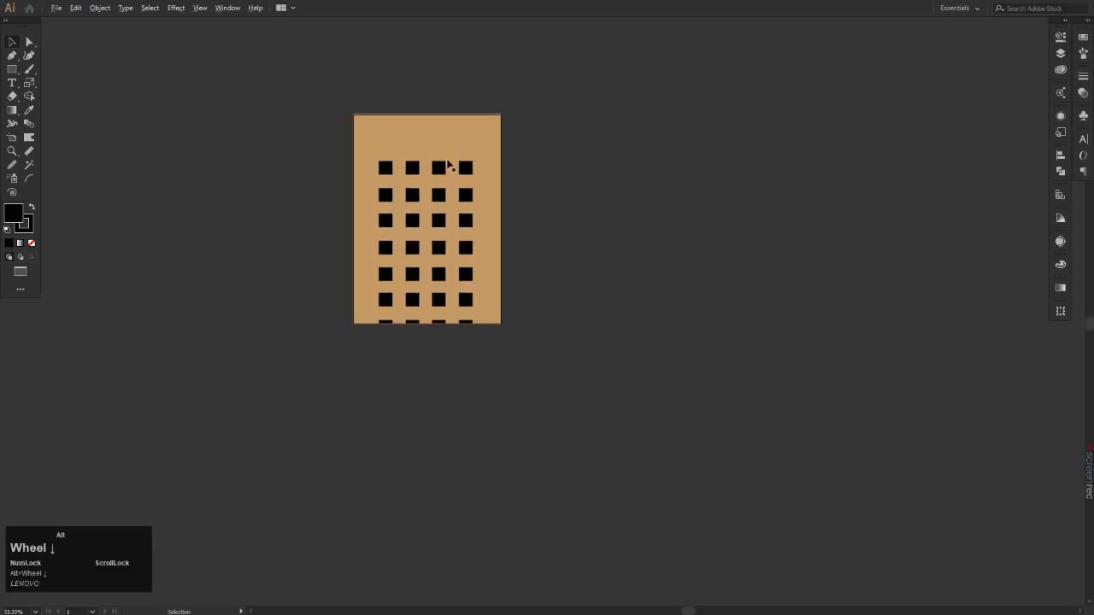
{"action": "scroll", "coordinate": [447, 162], "scroll_direction": "up", "scroll_amount": 2}
{"action": "scroll", "coordinate": [380, 167], "scroll_direction": "down", "scroll_amount": 1}
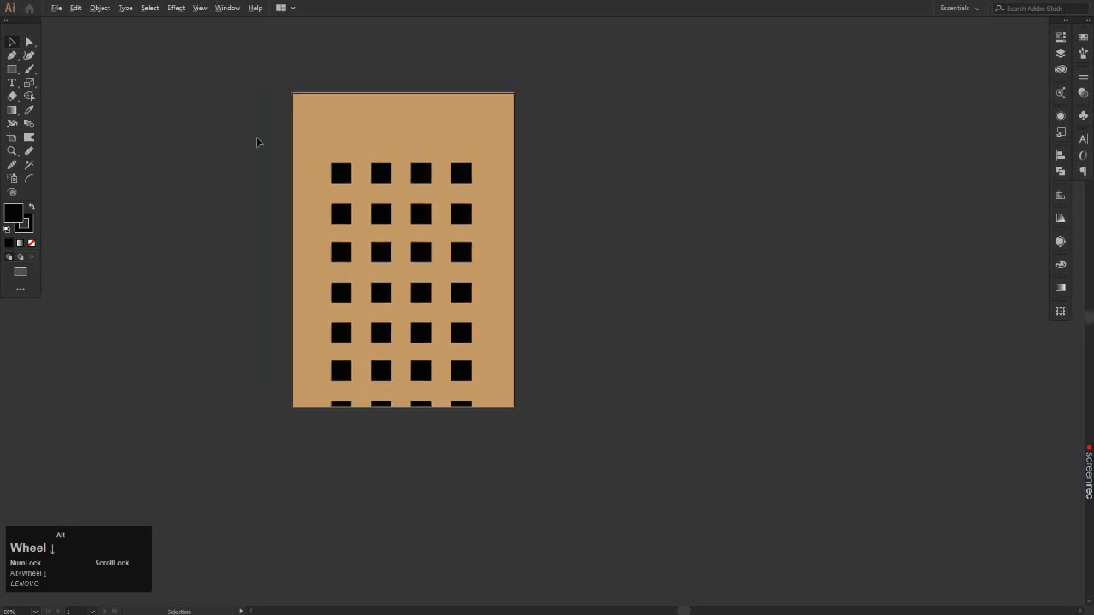
{"action": "scroll", "coordinate": [259, 142], "scroll_direction": "up", "scroll_amount": 2}
{"action": "scroll", "coordinate": [431, 136], "scroll_direction": "down", "scroll_amount": 1}
{"action": "scroll", "coordinate": [737, 97], "scroll_direction": "up", "scroll_amount": 1}
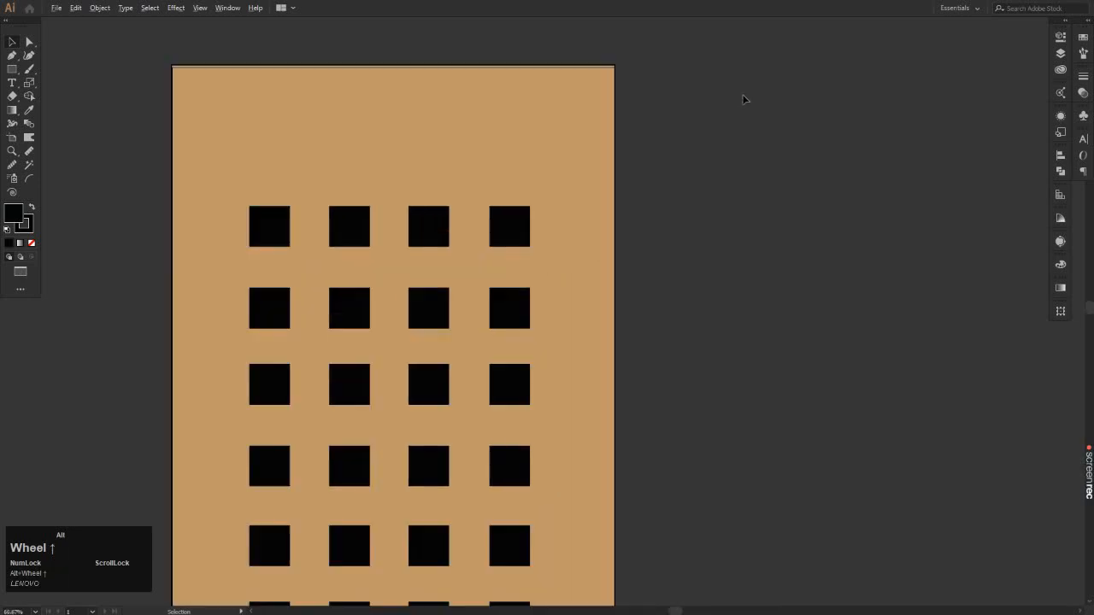
Step: Draw a wide black rectangle in the empty area above the grid of squares, slightly wider than the grid, and deselect it
{"action": "left_click", "coordinate": [11, 69]}
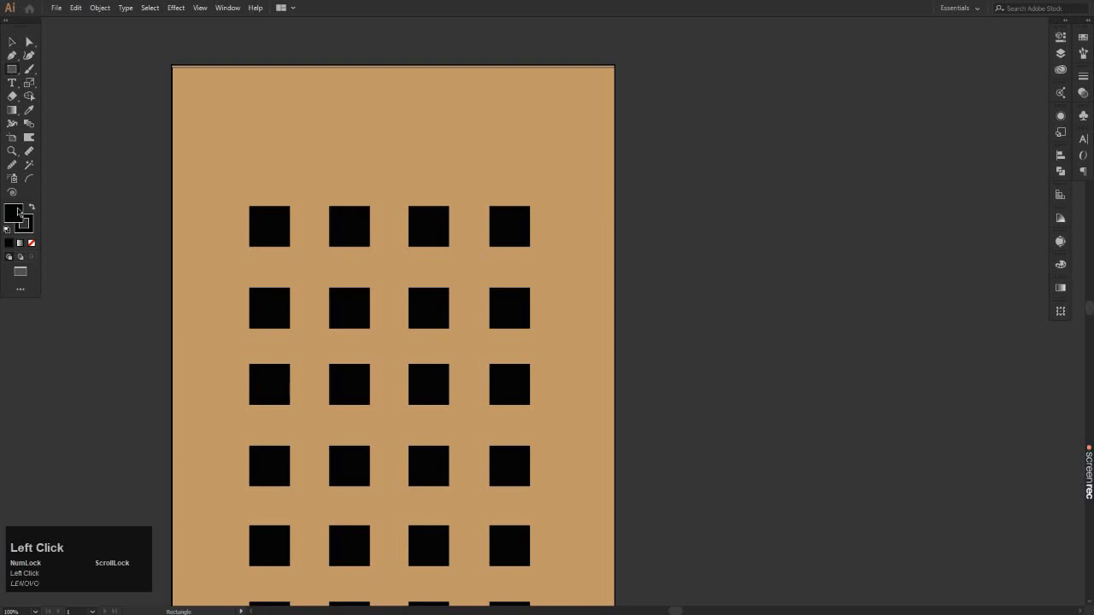
{"action": "scroll", "coordinate": [340, 154], "scroll_direction": "down", "scroll_amount": 1}
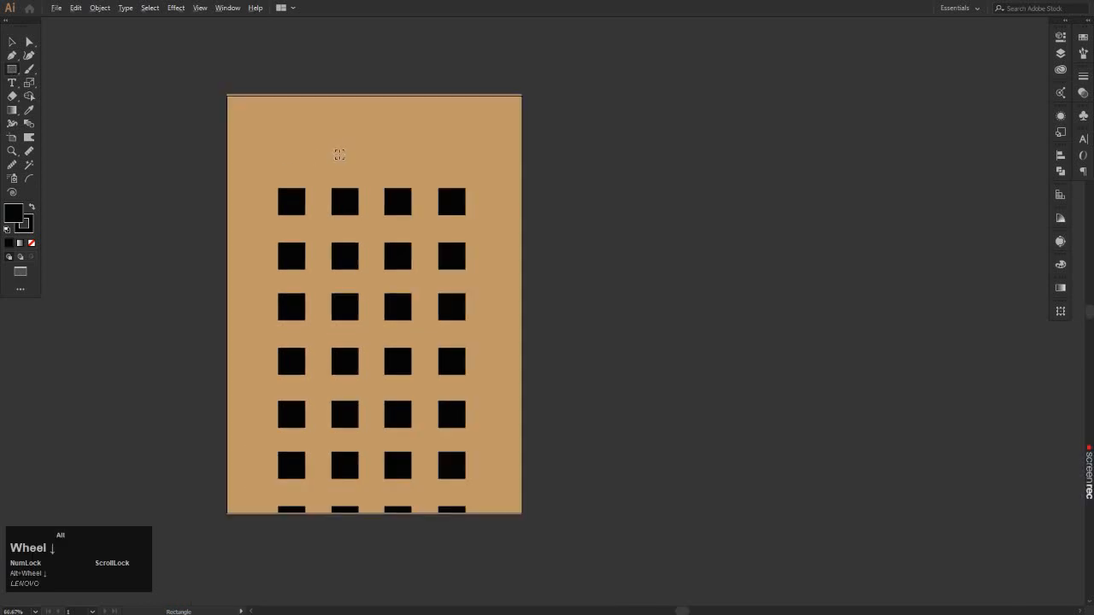
{"action": "scroll", "coordinate": [316, 115], "scroll_direction": "up", "scroll_amount": 1}
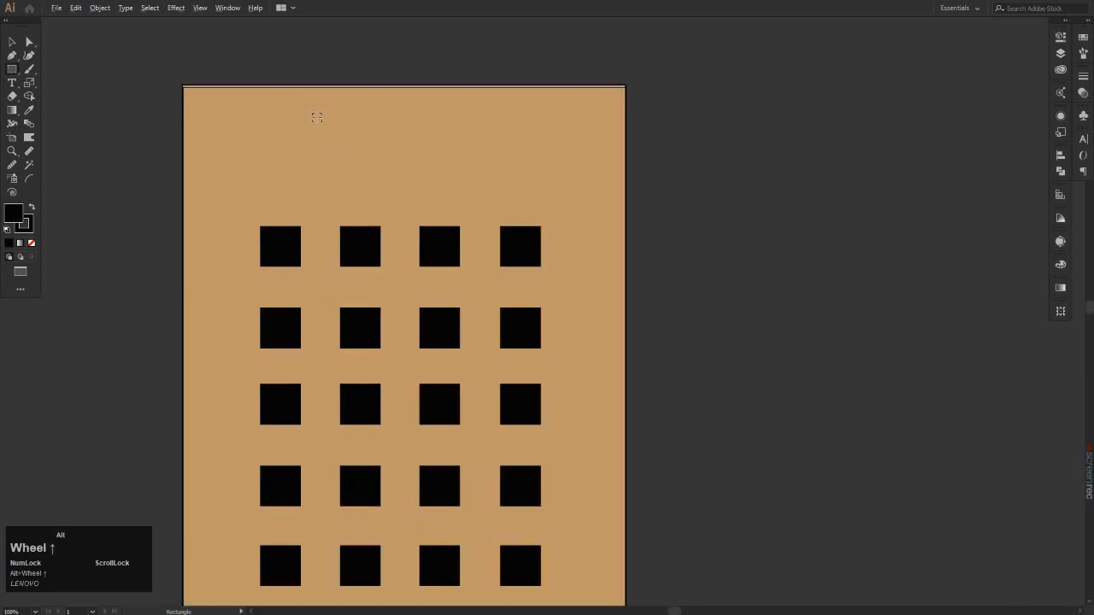
{"action": "left_click_drag", "start_coordinate": [239, 99], "coordinate": [545, 200]}
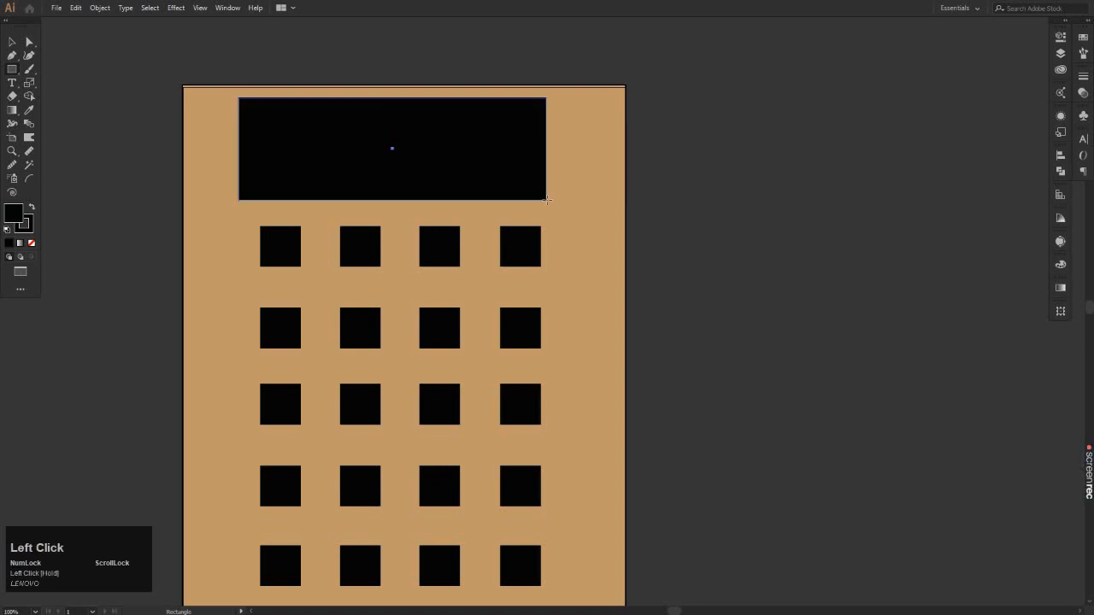
{"action": "left_click", "coordinate": [11, 41]}
{"action": "left_click", "coordinate": [122, 43]}
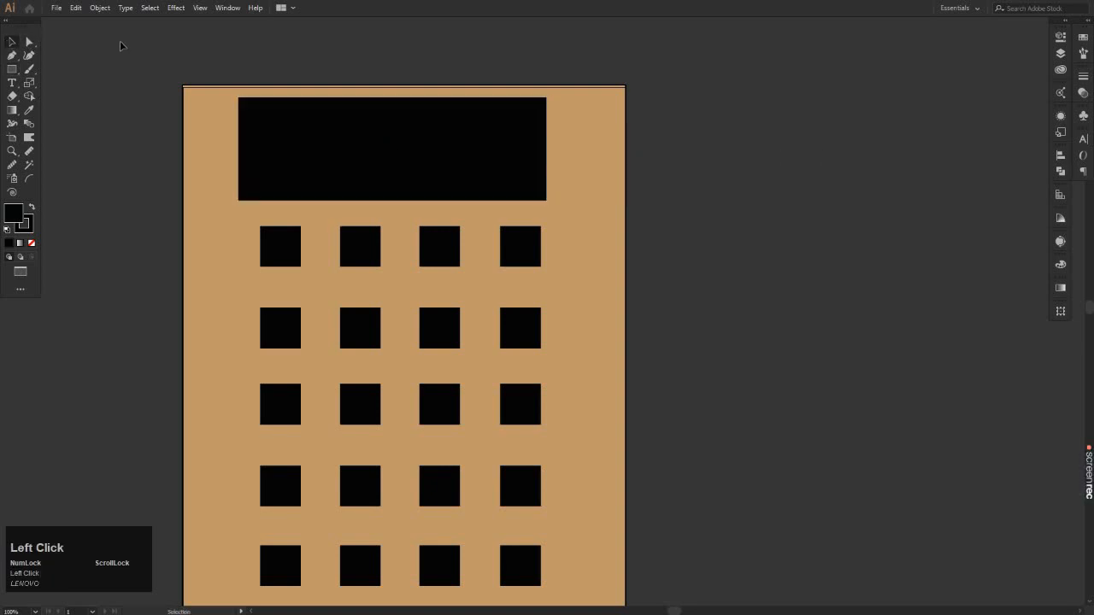
Step: Nudge the wide black rectangle slightly down and to the right above the grid, and check the whole layout
{"action": "scroll", "coordinate": [167, 81], "scroll_direction": "down", "scroll_amount": 2}
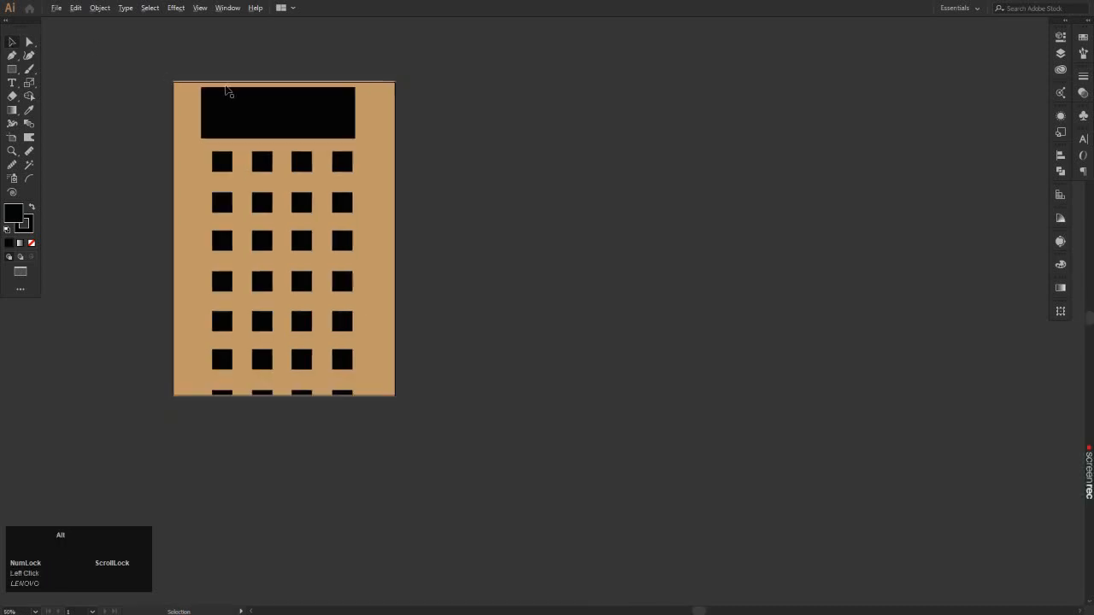
{"action": "scroll", "coordinate": [229, 94], "scroll_direction": "up", "scroll_amount": 2}
{"action": "left_click", "coordinate": [313, 141]}
{"action": "left_click_drag", "start_coordinate": [313, 141], "coordinate": [316, 144]}
{"action": "left_click", "coordinate": [610, 125]}
{"action": "scroll", "coordinate": [396, 146], "scroll_direction": "down", "scroll_amount": 3}
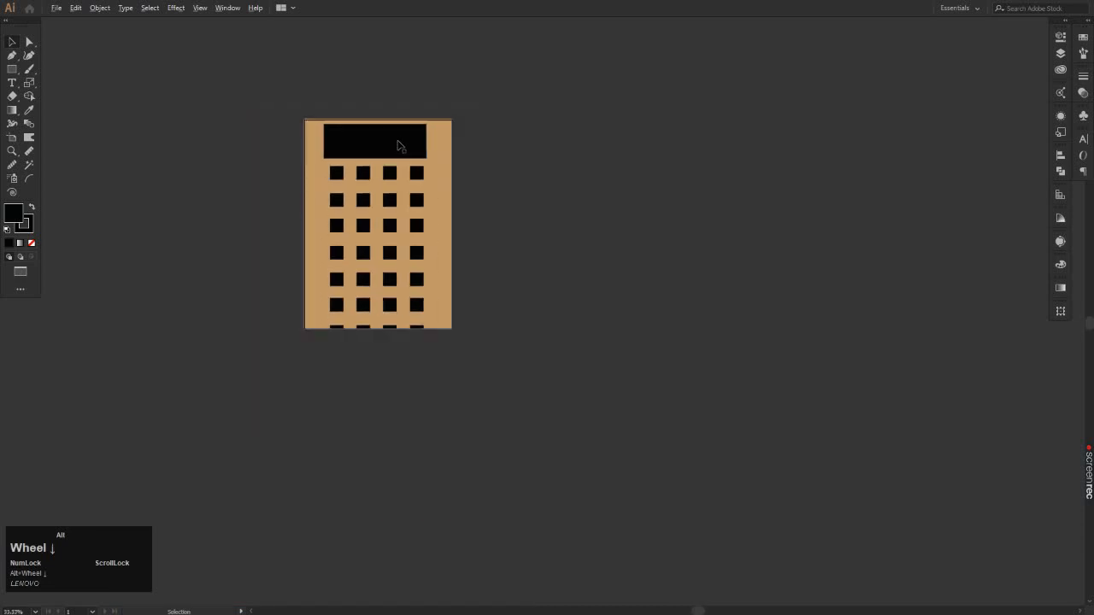
{"action": "scroll", "coordinate": [495, 301], "scroll_direction": "up", "scroll_amount": 1}
{"action": "scroll", "coordinate": [471, 286], "scroll_direction": "down", "scroll_amount": 1}
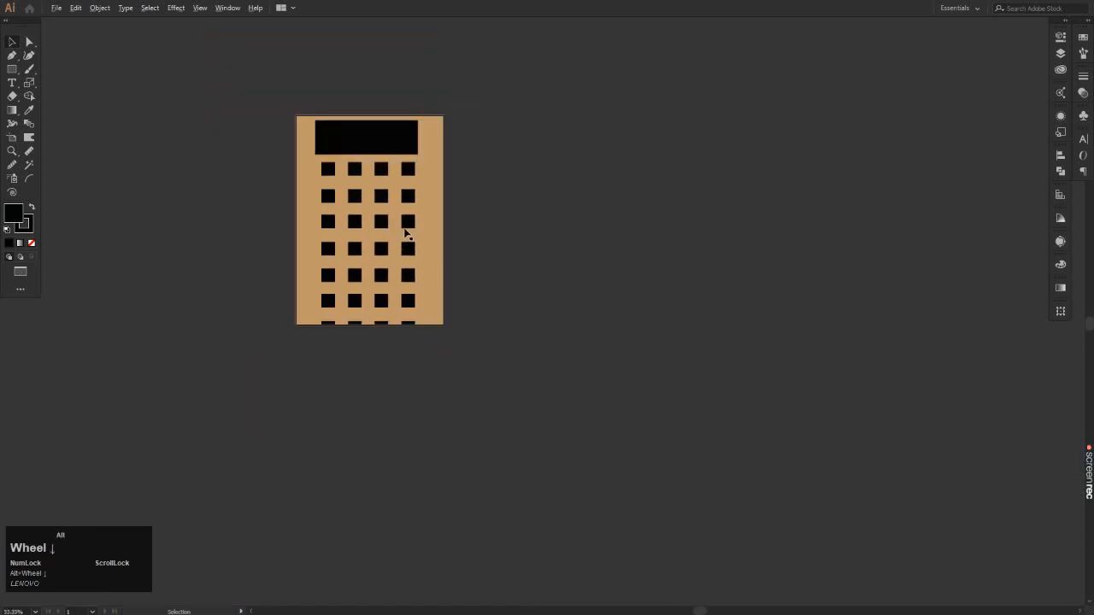
{"action": "scroll", "coordinate": [400, 223], "scroll_direction": "up", "scroll_amount": 1}
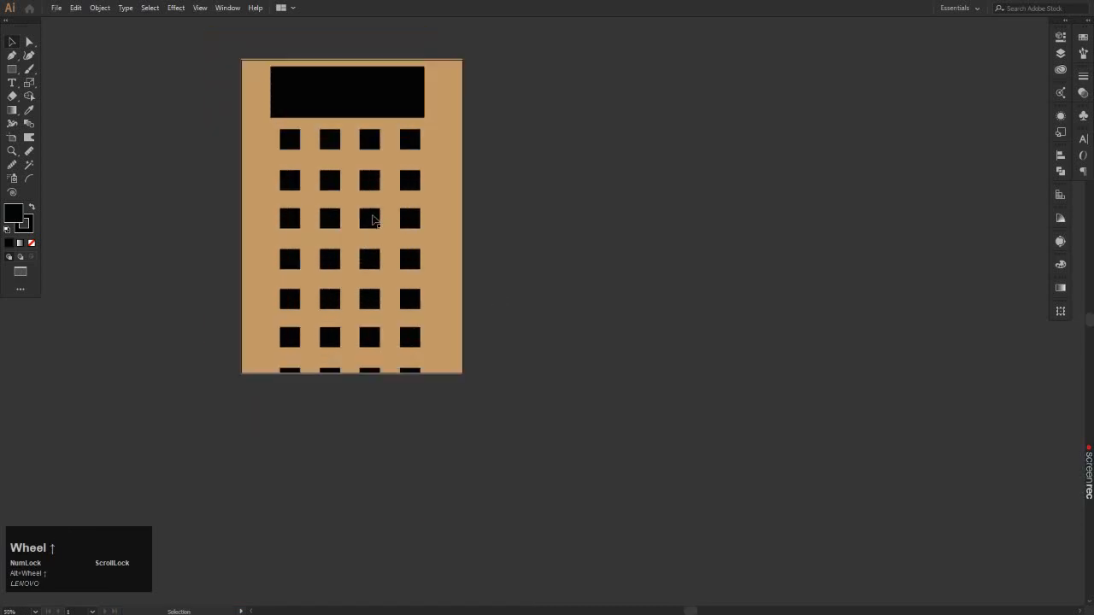
Step: Try deleting the four cut-off squares along the page's lower edge, undo the deletion and clear the selection
{"action": "left_click", "coordinate": [290, 370]}
{"action": "left_click", "coordinate": [330, 373], "text": "shift"}
{"action": "left_click", "coordinate": [370, 371], "text": "shift"}
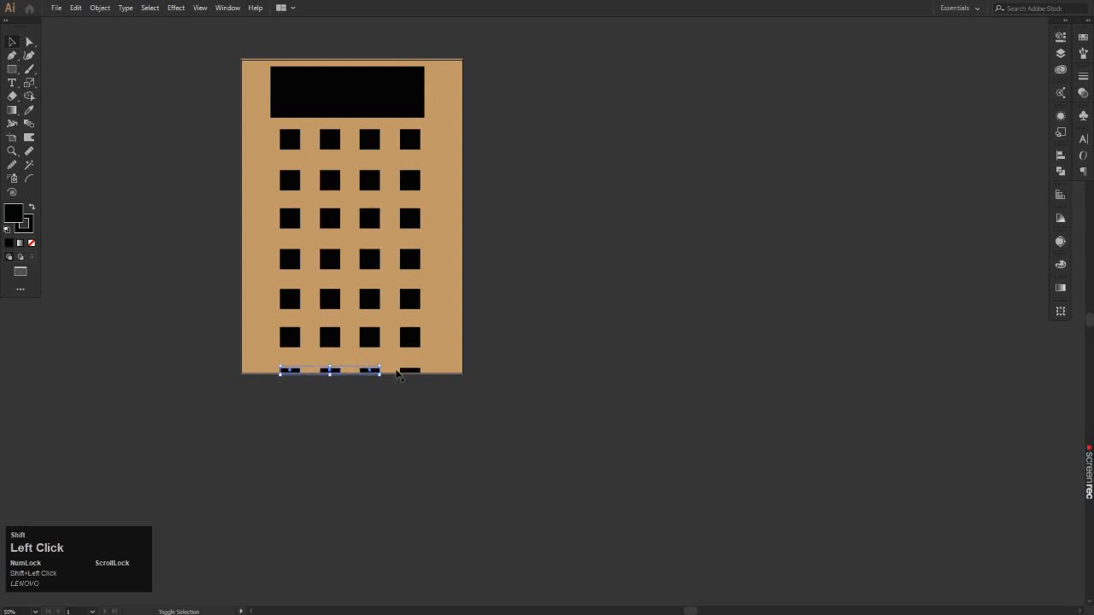
{"action": "key", "text": "Delete"}
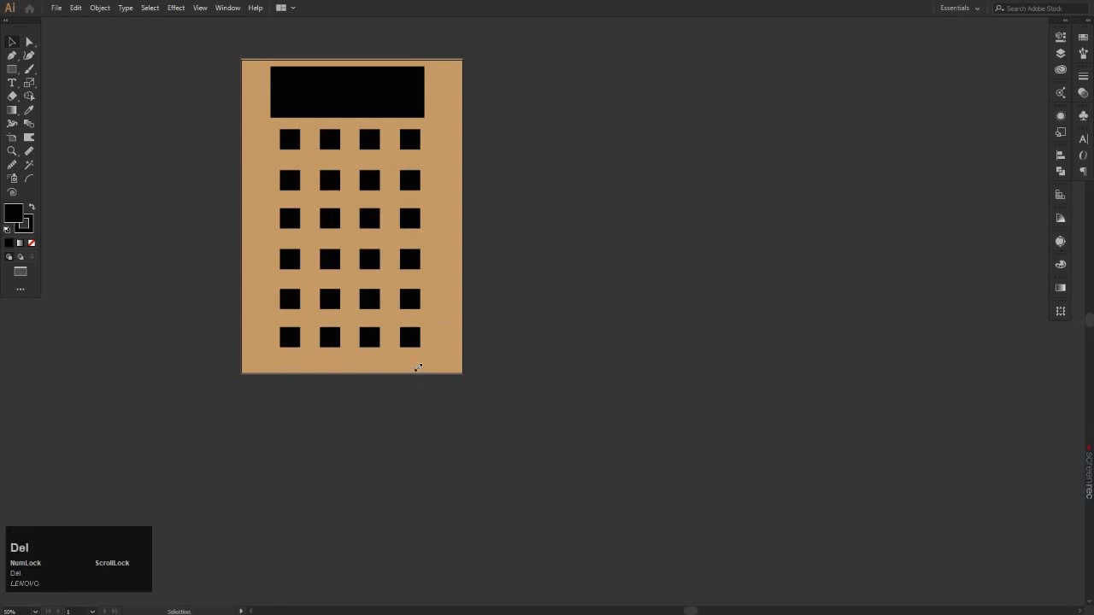
{"action": "key", "text": "ctrl+z"}
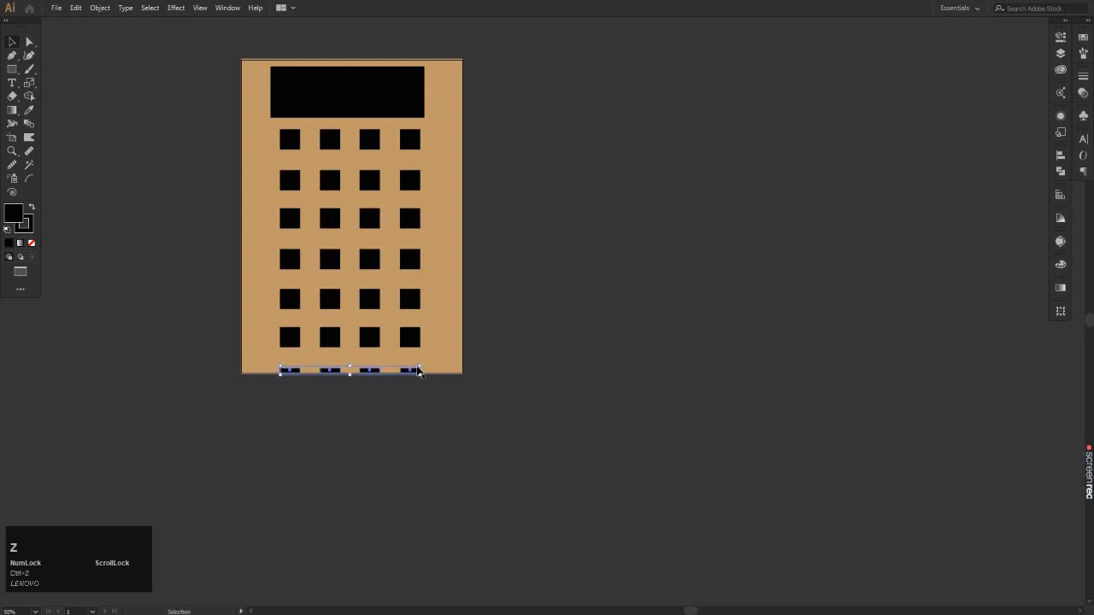
{"action": "left_click", "coordinate": [377, 389]}
Step: Try to select the cut-off bottom row with a selection marquee, and clear the selection
{"action": "scroll", "coordinate": [323, 393], "scroll_direction": "up", "scroll_amount": 2}
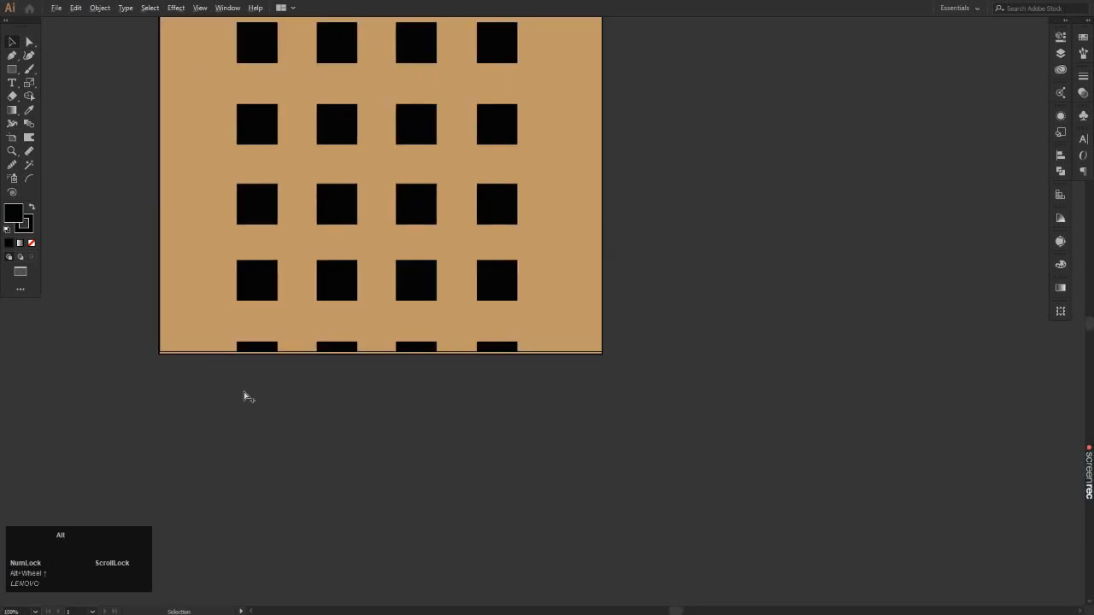
{"action": "left_click_drag", "start_coordinate": [245, 393], "coordinate": [303, 345]}
{"action": "left_click_drag", "start_coordinate": [450, 345], "coordinate": [550, 344]}
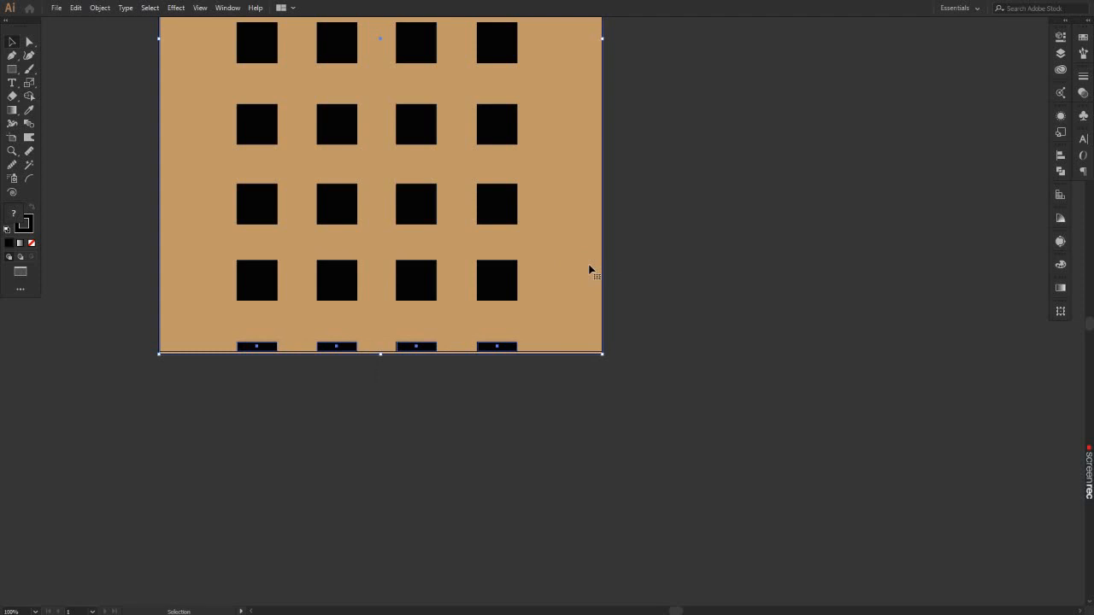
{"action": "left_click", "coordinate": [500, 432]}
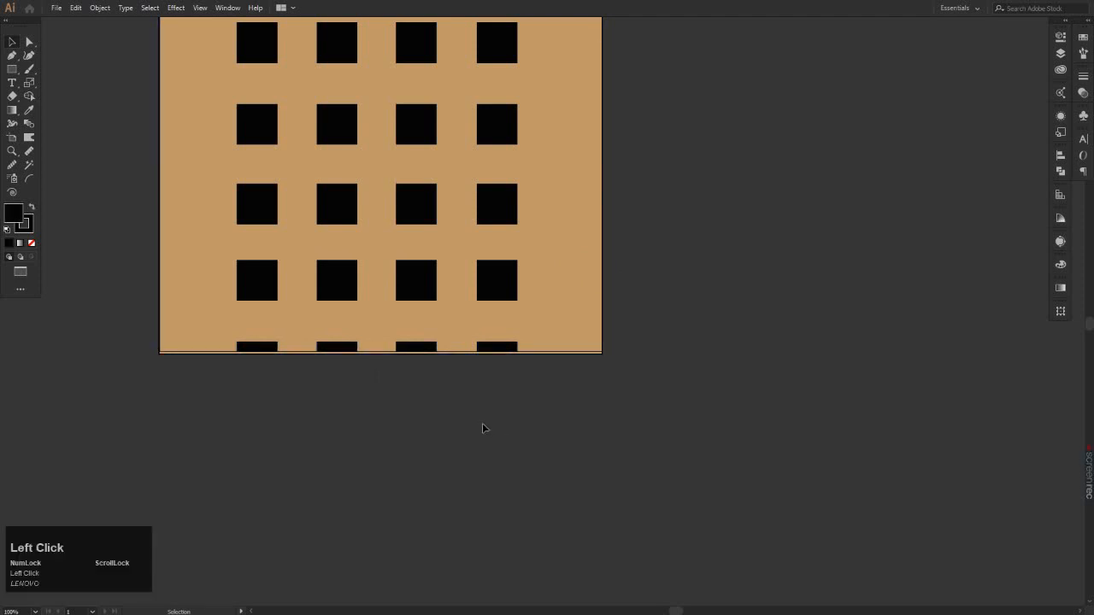
Step: Add each of the four cut-off bottom squares to the selection individually, delete them, and undo the deletion
{"action": "scroll", "coordinate": [401, 398], "scroll_direction": "up", "scroll_amount": 1}
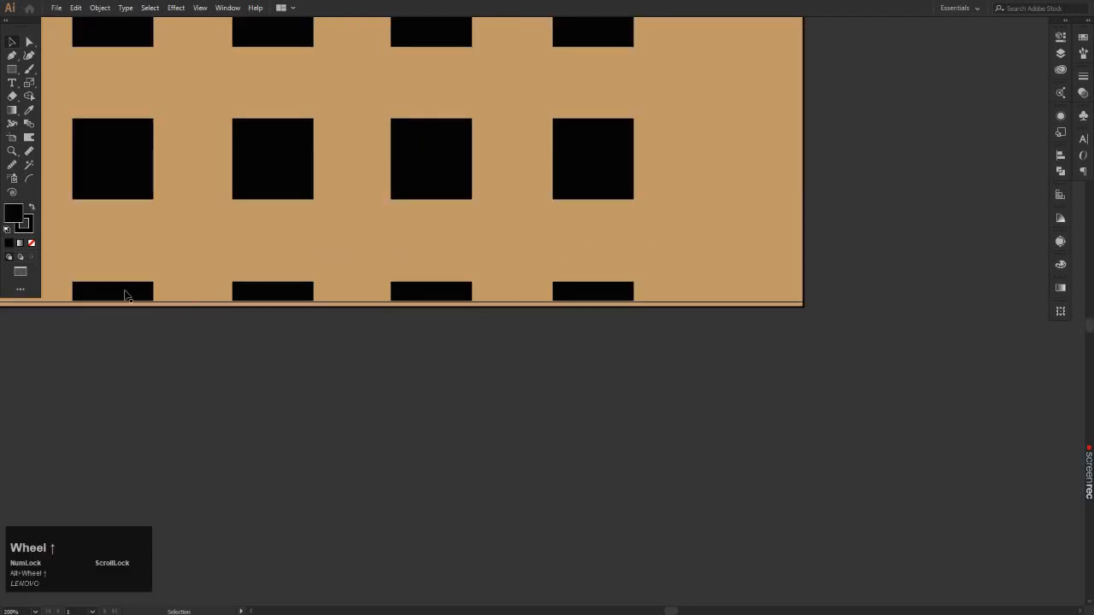
{"action": "left_click", "coordinate": [132, 295]}
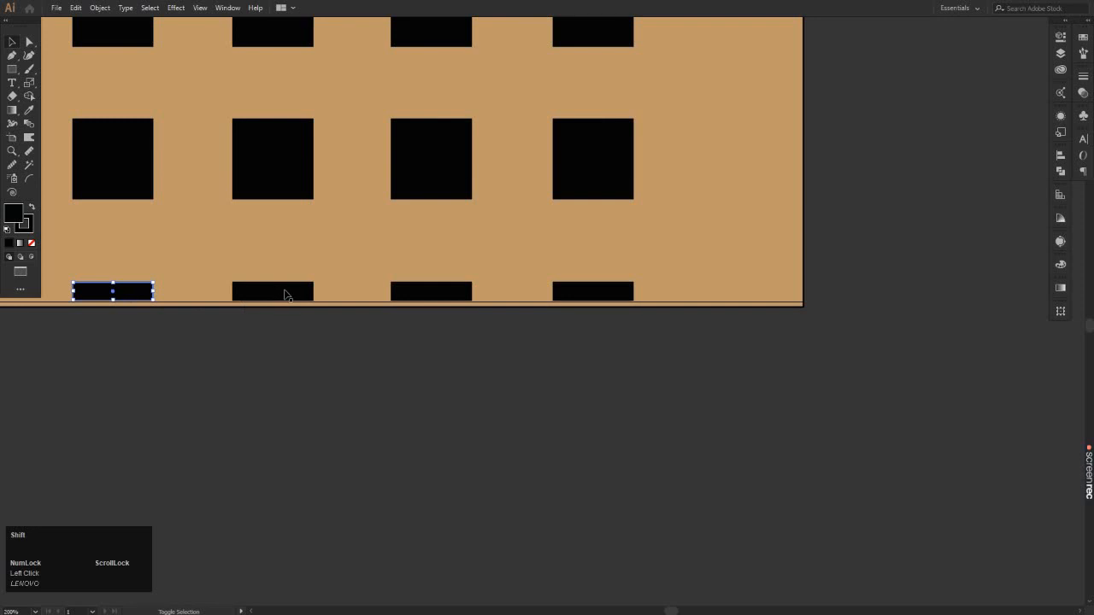
{"action": "left_click", "coordinate": [285, 295], "text": "shift"}
{"action": "left_click", "coordinate": [432, 296], "text": "shift"}
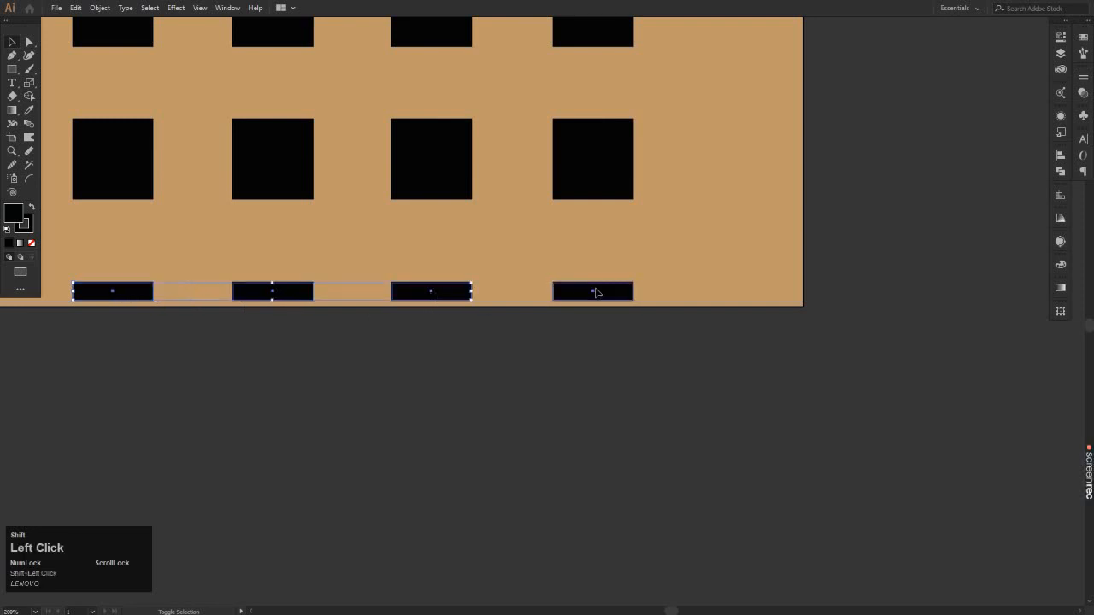
{"action": "left_click", "coordinate": [596, 294], "text": "shift"}
{"action": "scroll", "coordinate": [595, 293], "scroll_direction": "down", "scroll_amount": 3, "text": "alt"}
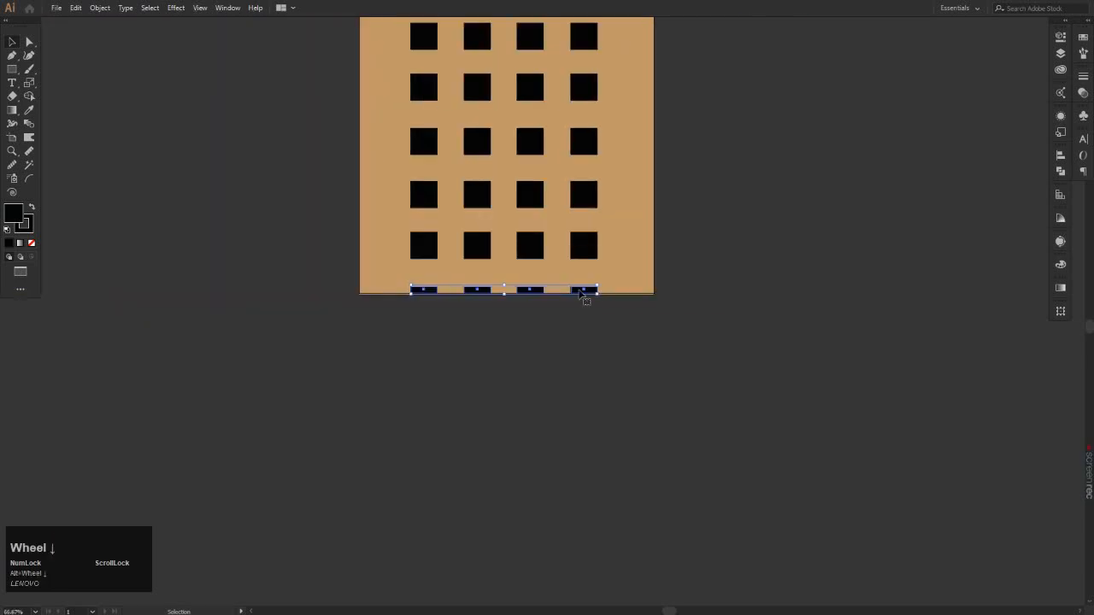
{"action": "key", "text": "Delete"}
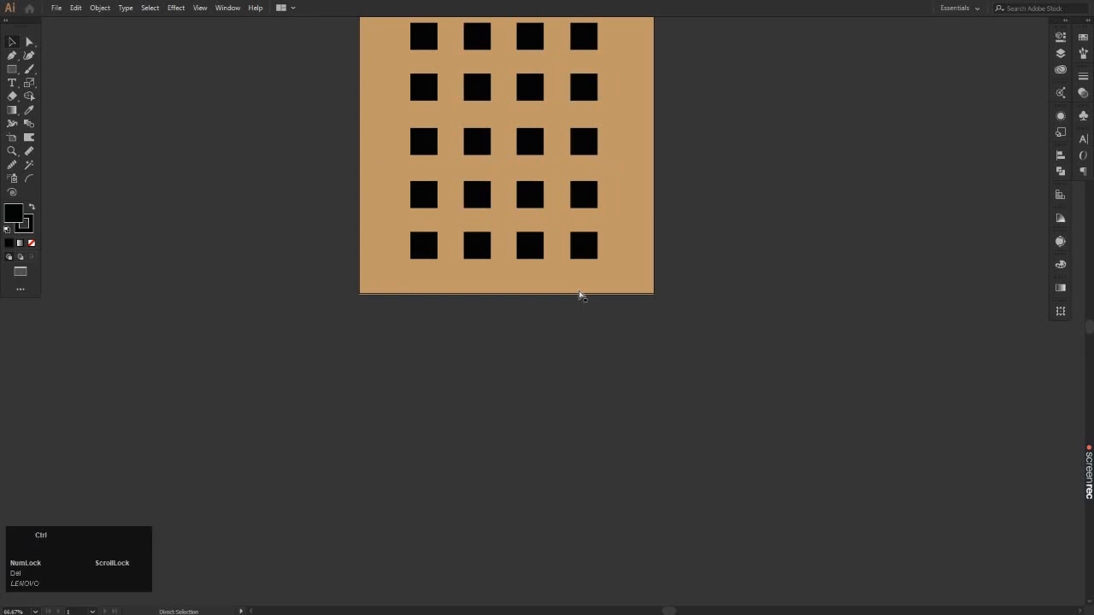
{"action": "key", "text": "ctrl+z"}
{"action": "left_click", "coordinate": [615, 362]}
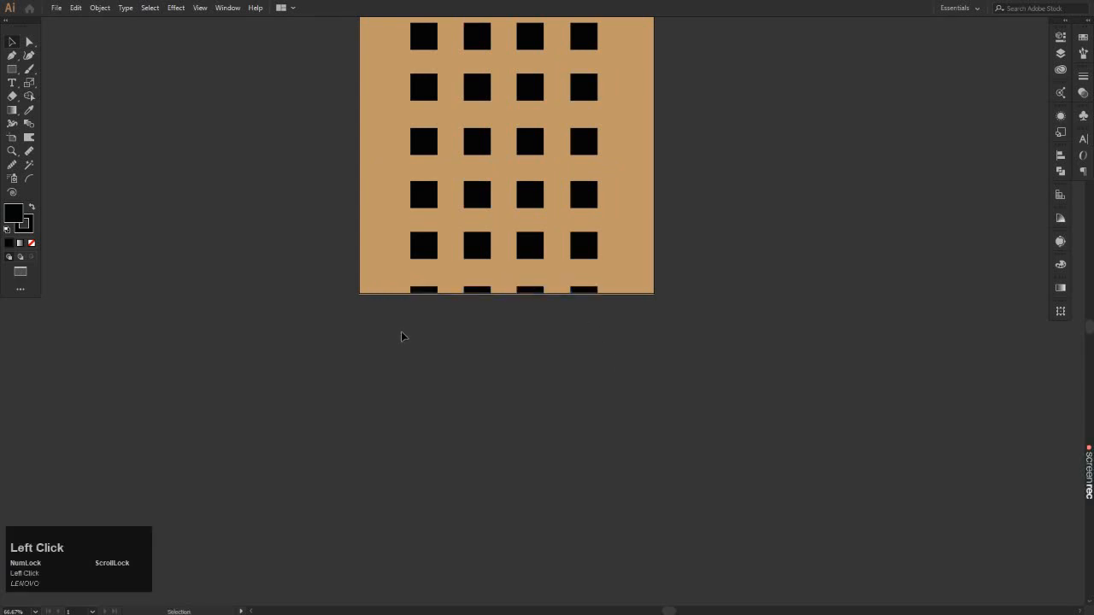
Step: Marquee-select the cut-off bottom row, remove the background rectangle from the selection, and delete the four cut-off squares
{"action": "left_click_drag", "start_coordinate": [401, 335], "coordinate": [625, 285]}
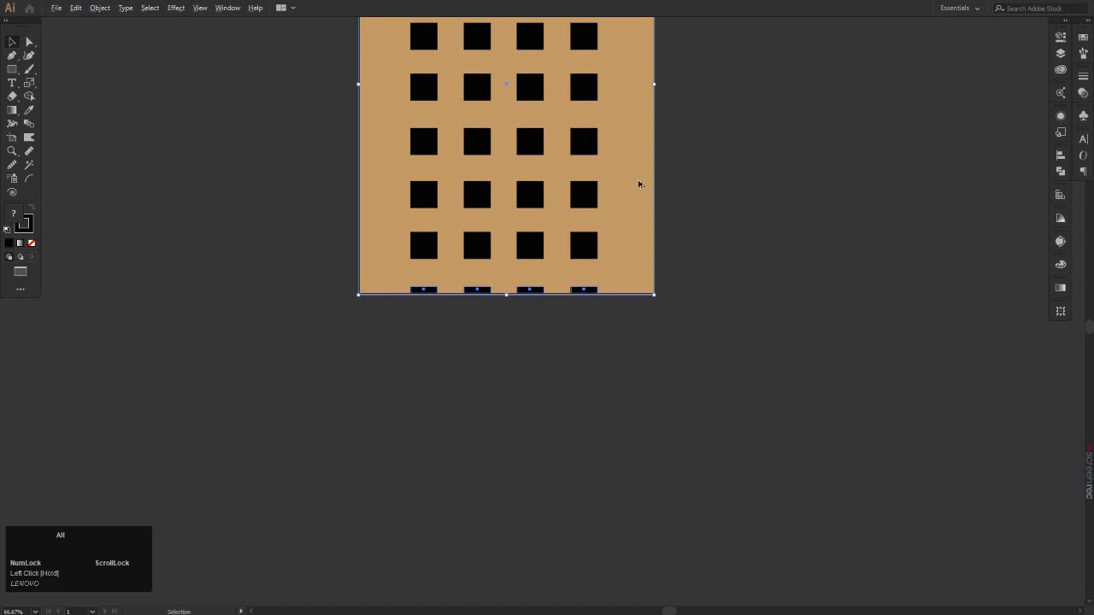
{"action": "scroll", "coordinate": [644, 52], "scroll_direction": "up", "scroll_amount": 2}
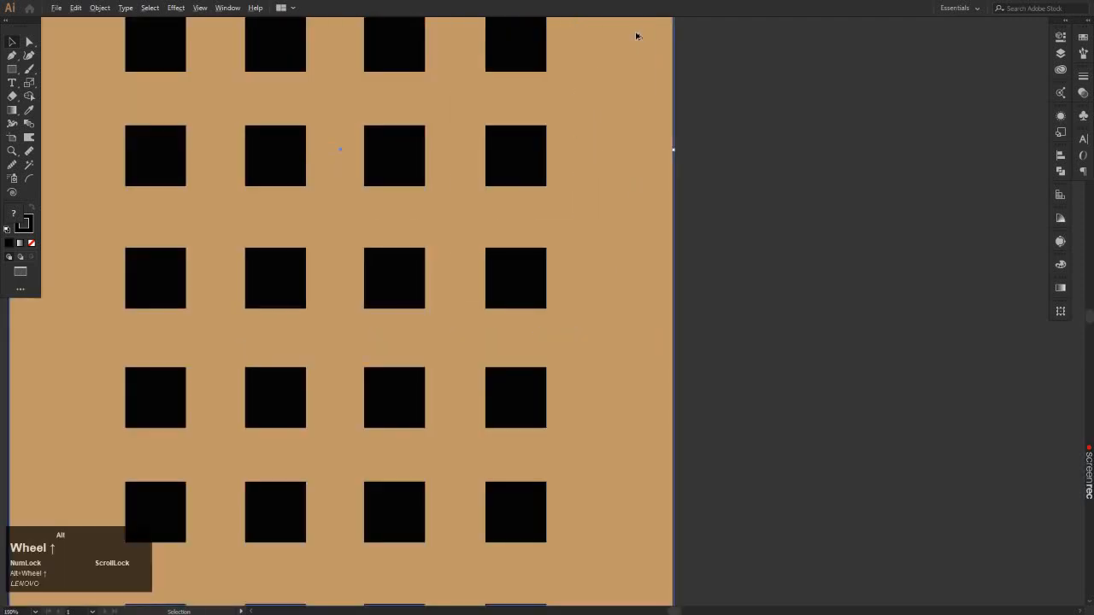
{"action": "scroll", "coordinate": [635, 86], "scroll_direction": "down", "scroll_amount": 2}
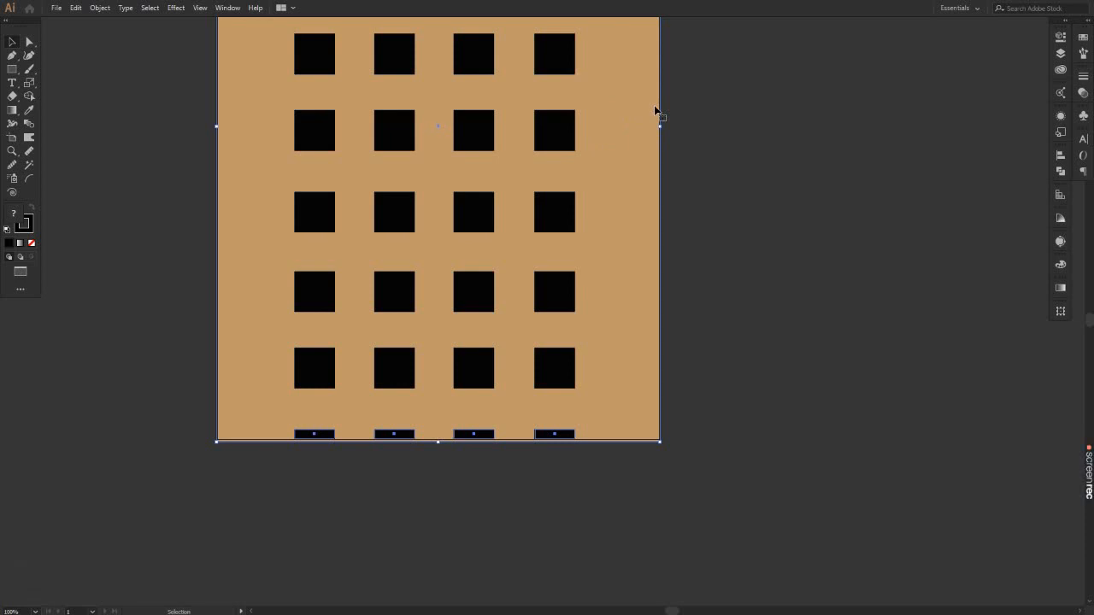
{"action": "key", "text": "shift"}
{"action": "left_click", "coordinate": [646, 124], "text": "shift"}
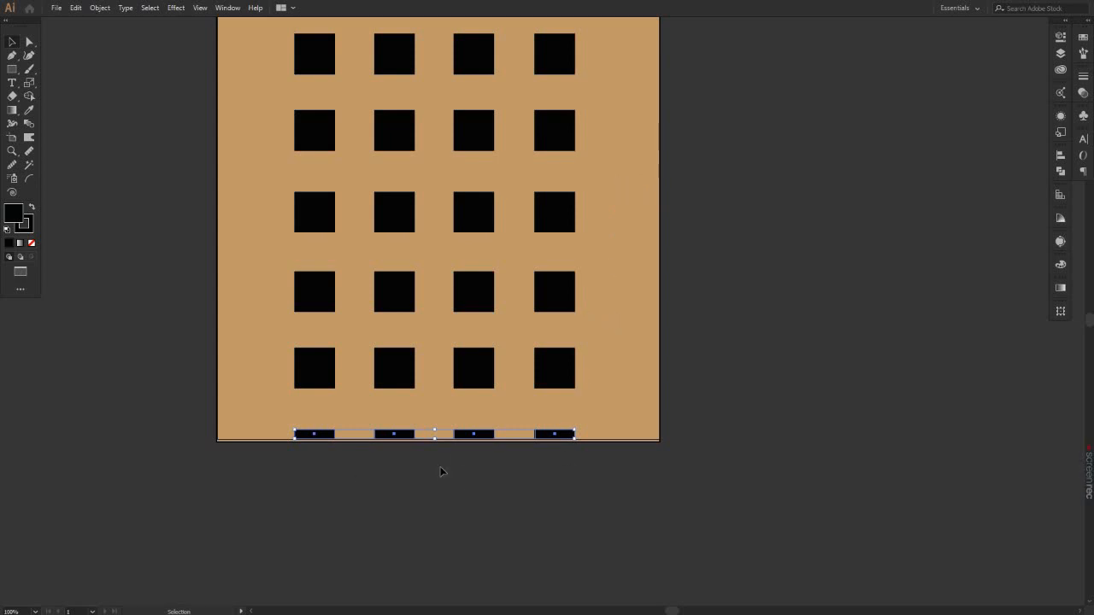
{"action": "key", "text": "Delete"}
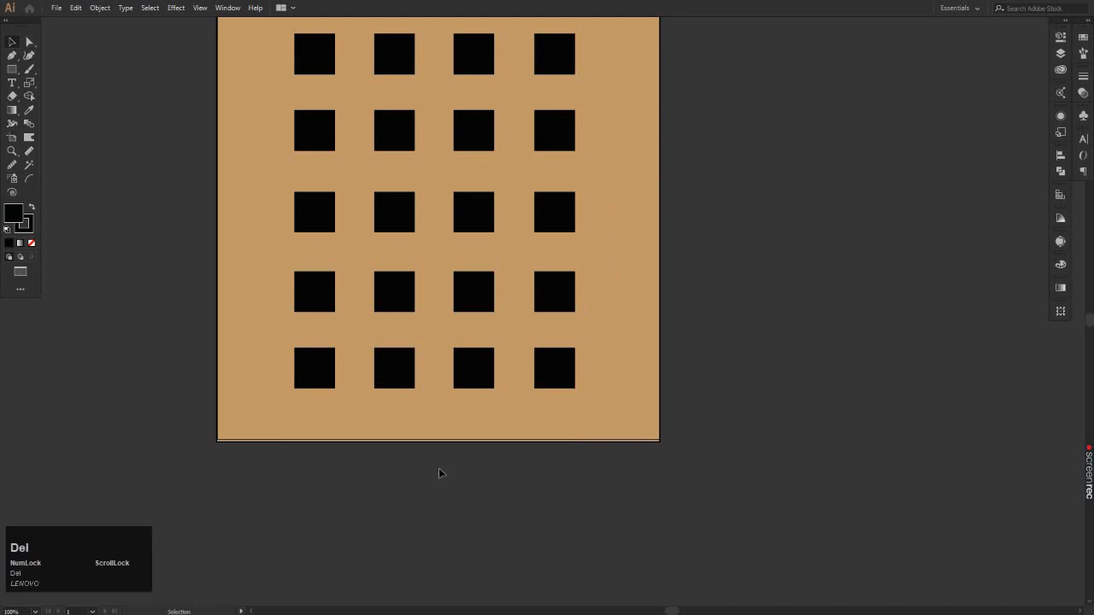
Step: Move the wide black rectangle slightly closer to the first row of squares and a little to the right, and deselect it
{"action": "scroll", "coordinate": [445, 468], "scroll_direction": "down", "scroll_amount": 4, "text": "alt"}
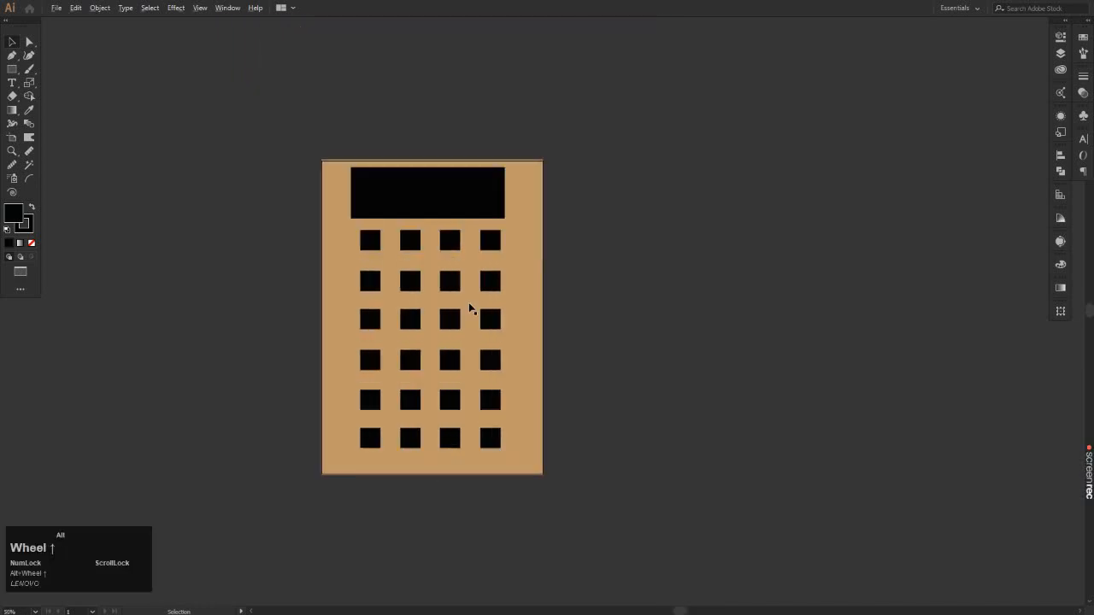
{"action": "left_click_drag", "start_coordinate": [443, 200], "coordinate": [447, 203]}
{"action": "left_click", "coordinate": [611, 218]}
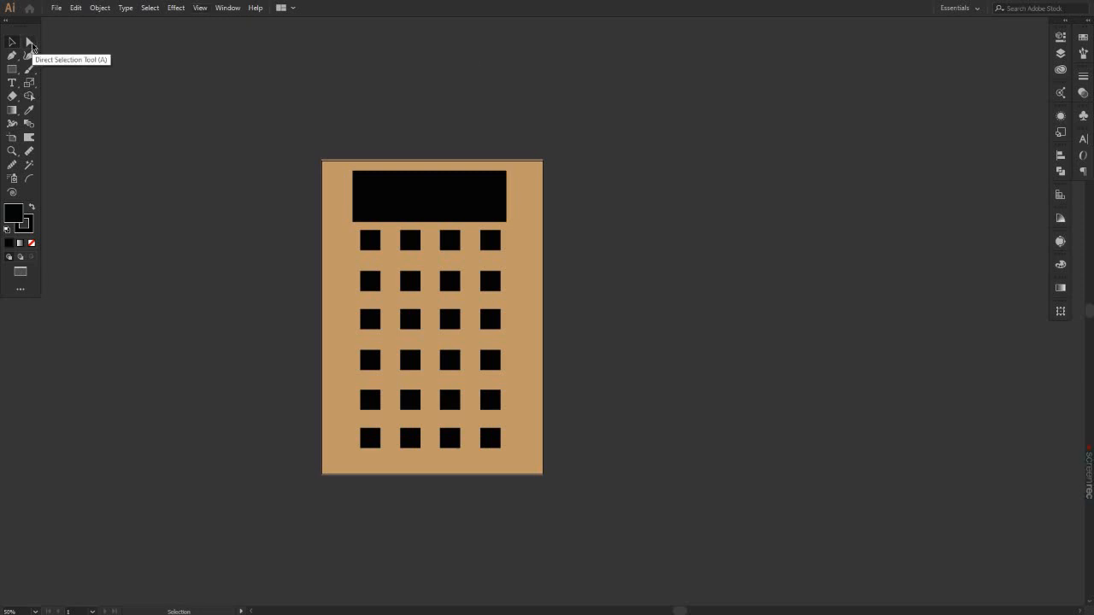
{"action": "mouse_move", "coordinate": [1079, 448]}
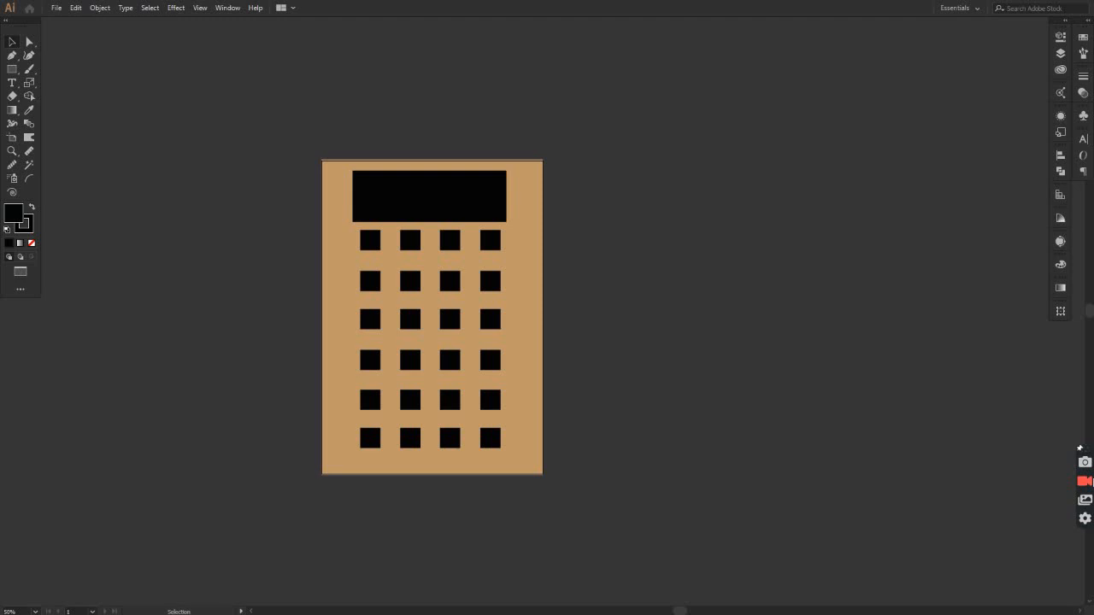